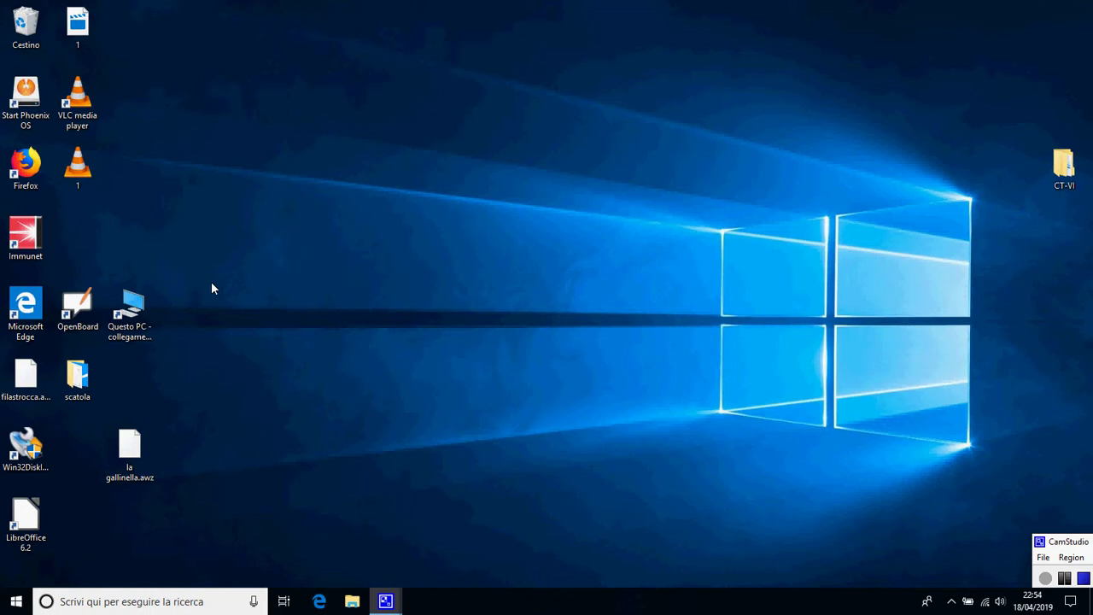
Open the 17-aprile-ARAWORD_portatile folder inside ARAWORD-portabile on the ARAWORD-portabile (D:) drive.
click(141, 314)
double_click(142, 314)
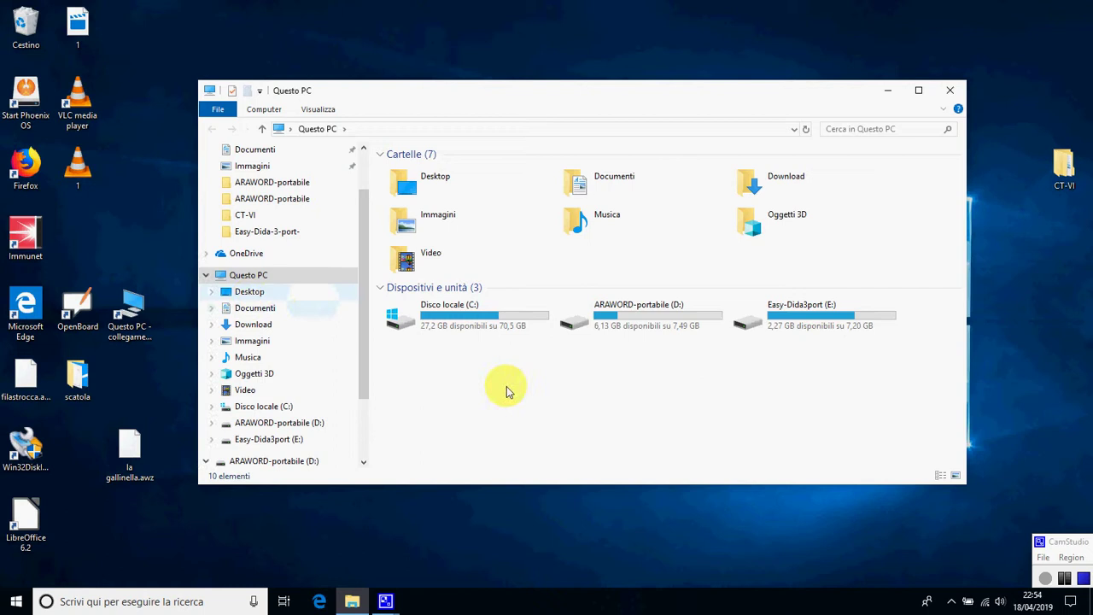
mouse_move(620, 317)
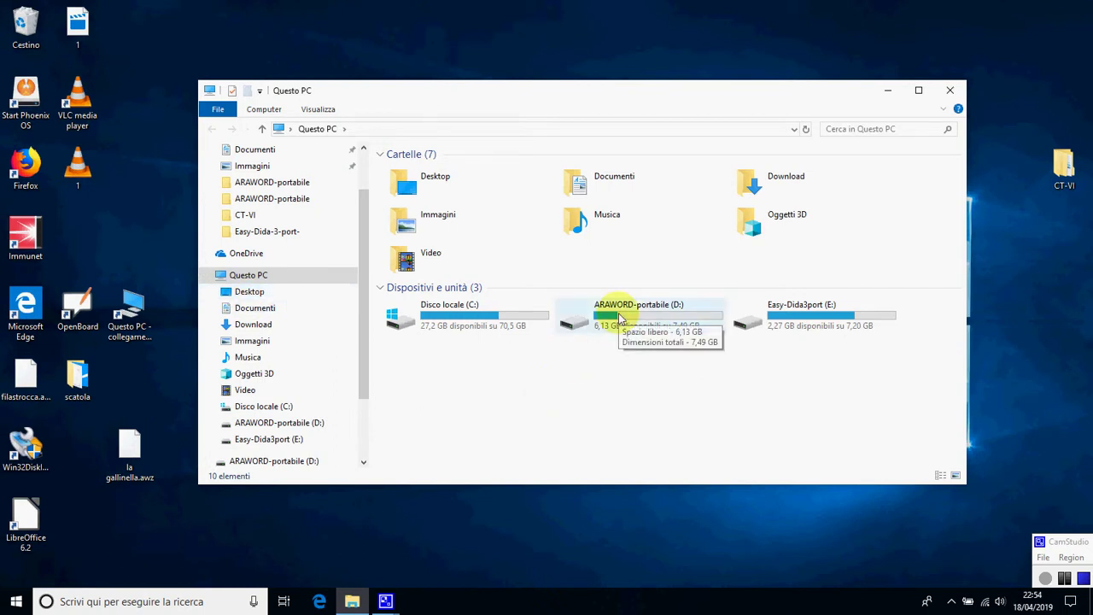
double_click(620, 318)
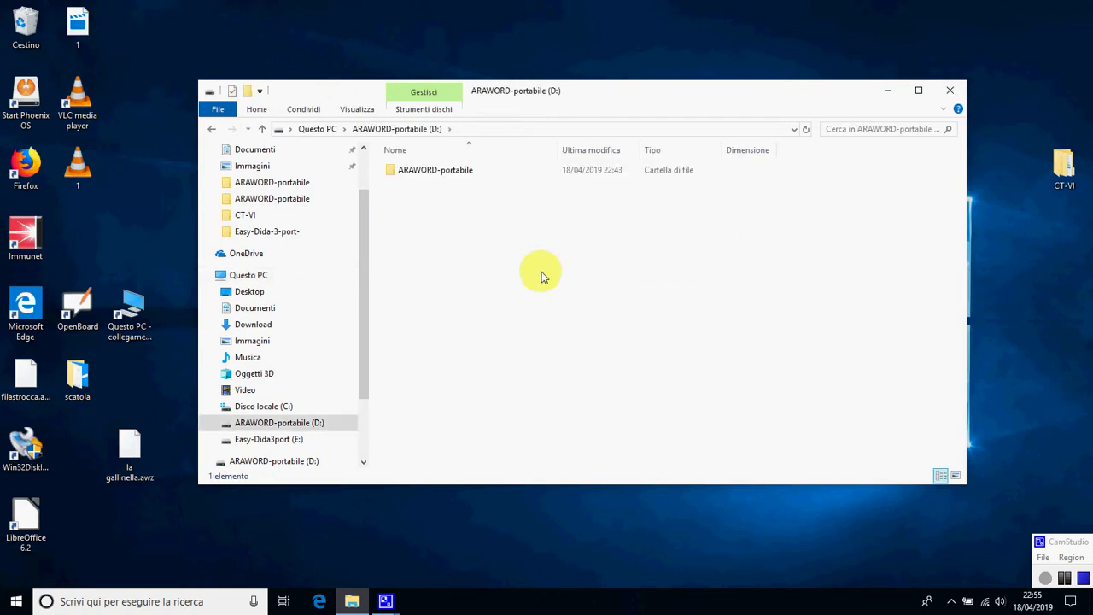
double_click(449, 170)
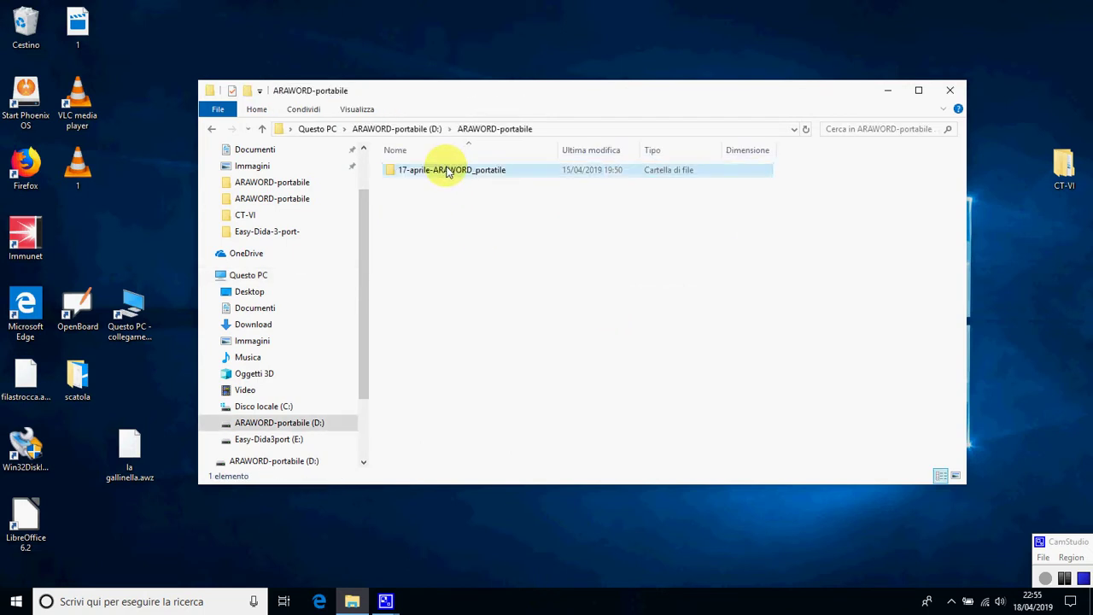
double_click(449, 170)
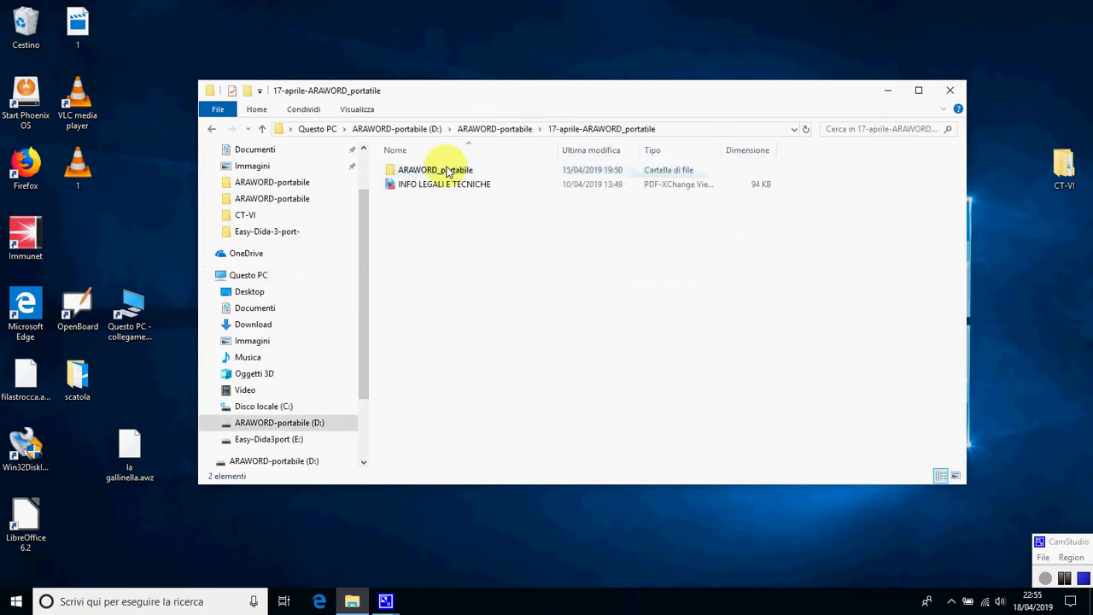
Read through the INFO LEGALI E TECNICHE PDF from the introduction to the credits, and close it.
click(443, 186)
double_click(441, 184)
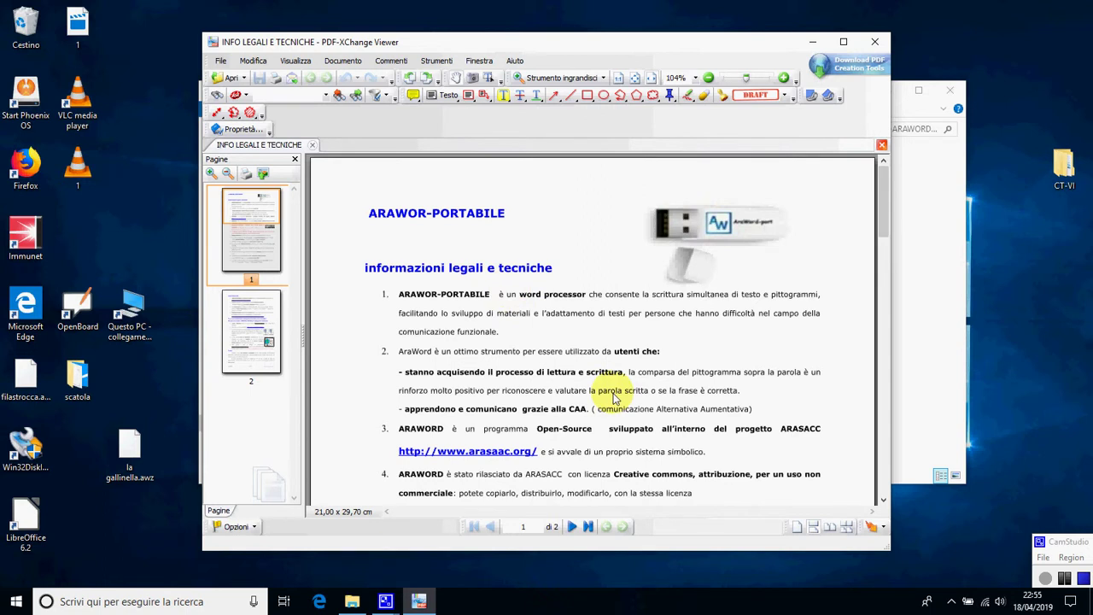
click(843, 41)
scroll(726, 308, down, 2)
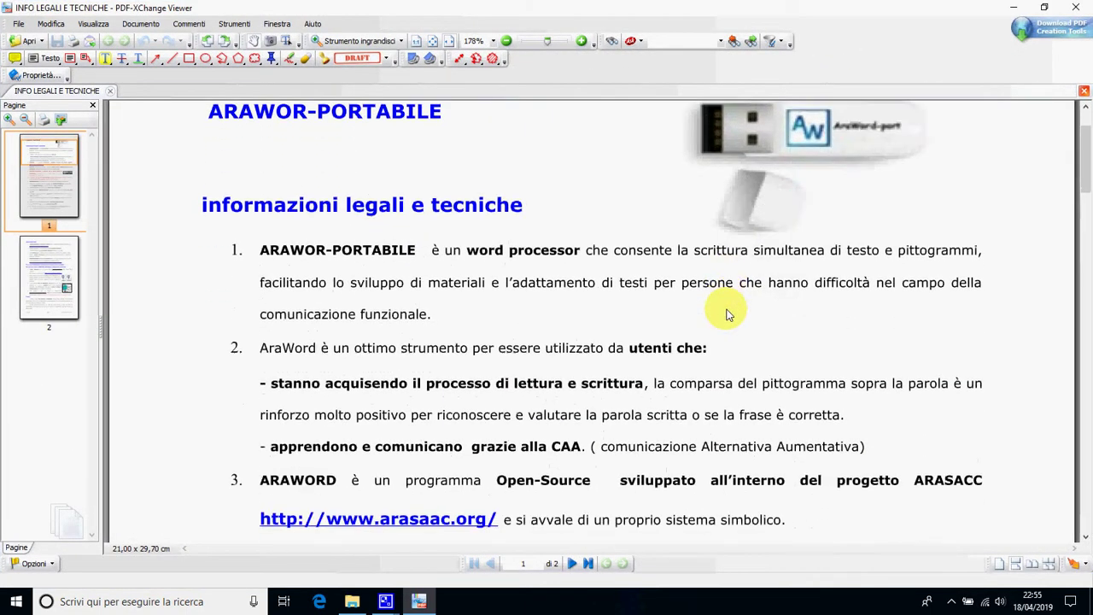
drag(1081, 183, 1052, 505)
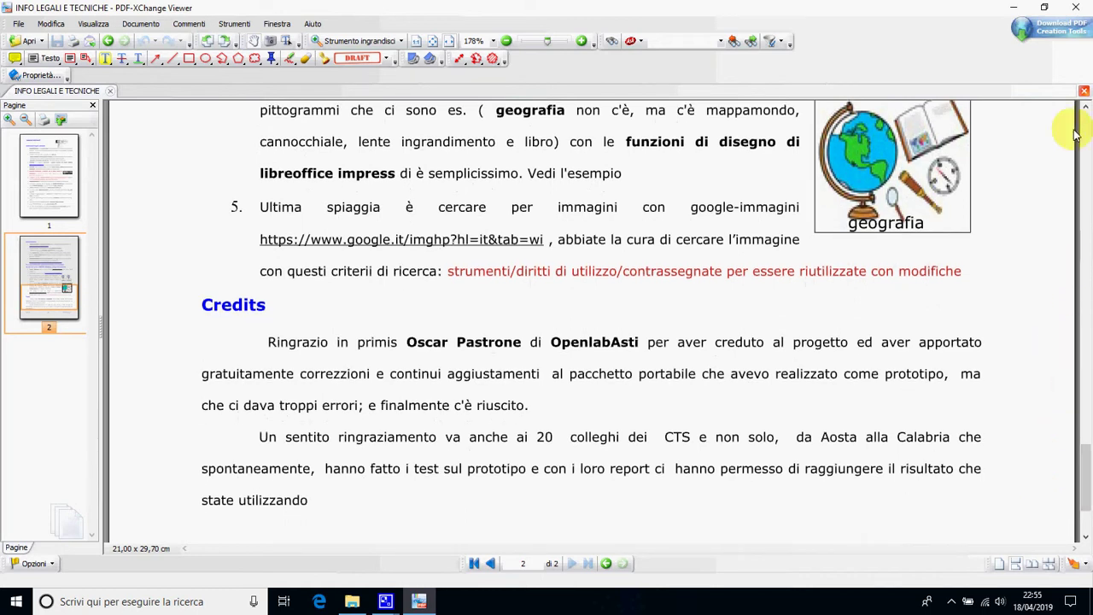
click(1075, 7)
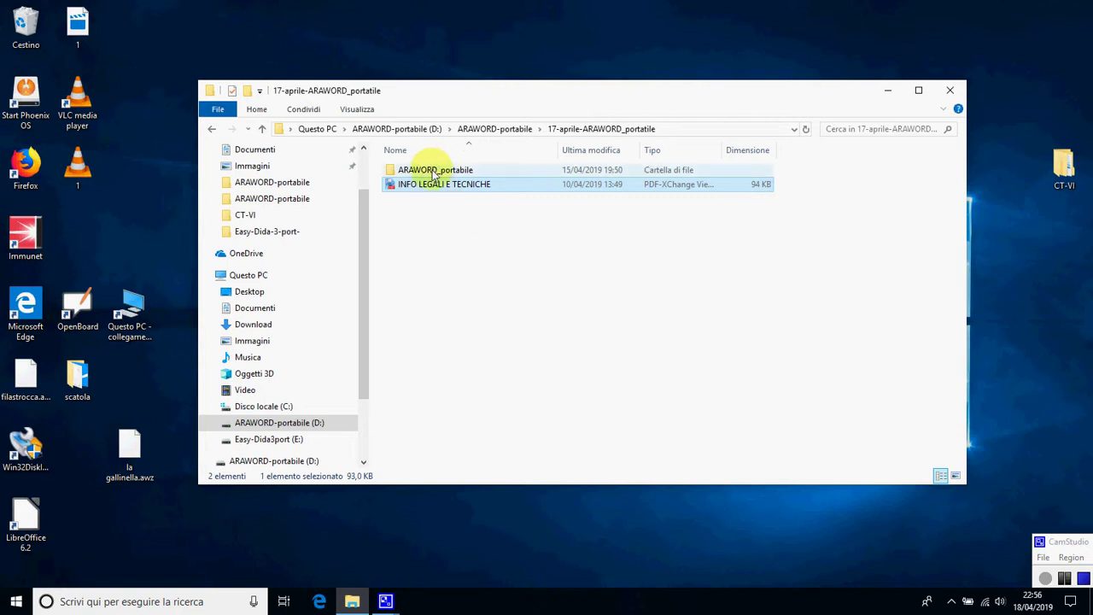
Launch the esegui_araword batch file from the ARAWORD_portabile folder and maximize the AraWord window.
mouse_move(434, 174)
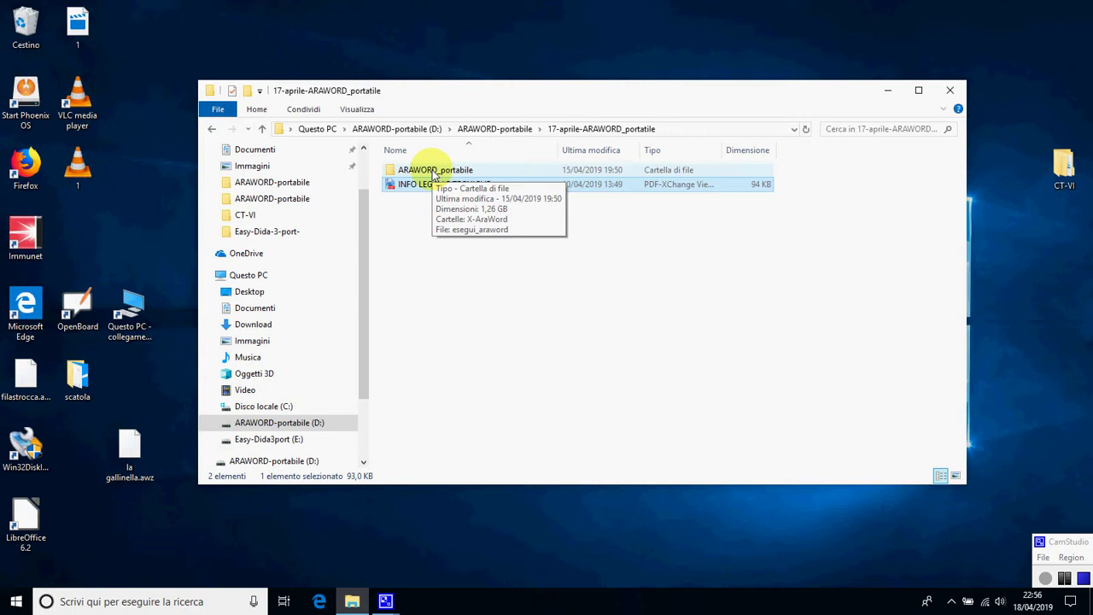
double_click(434, 174)
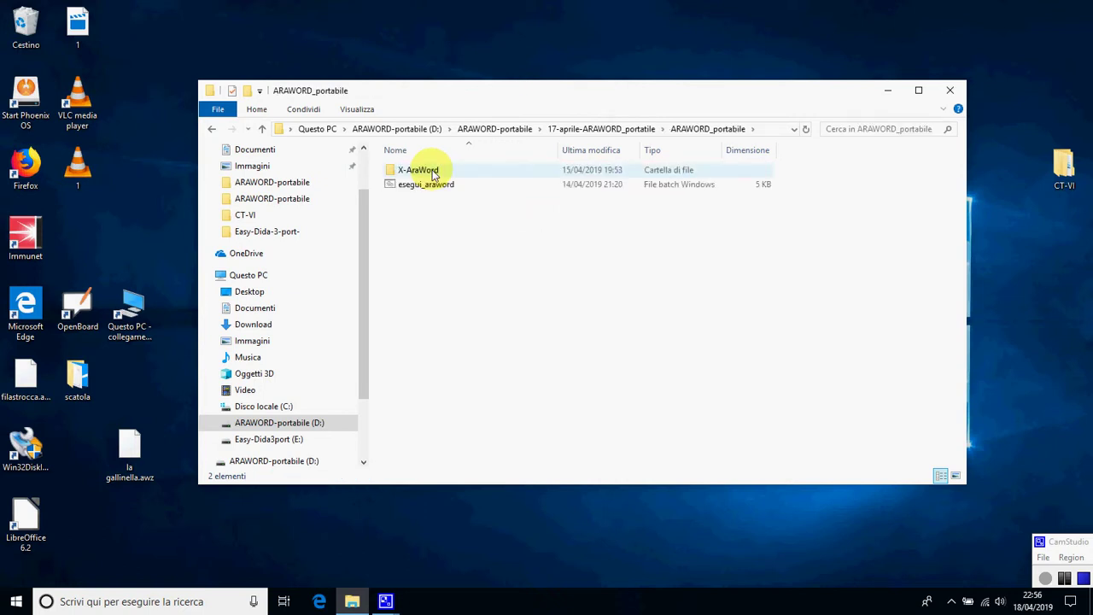
click(434, 174)
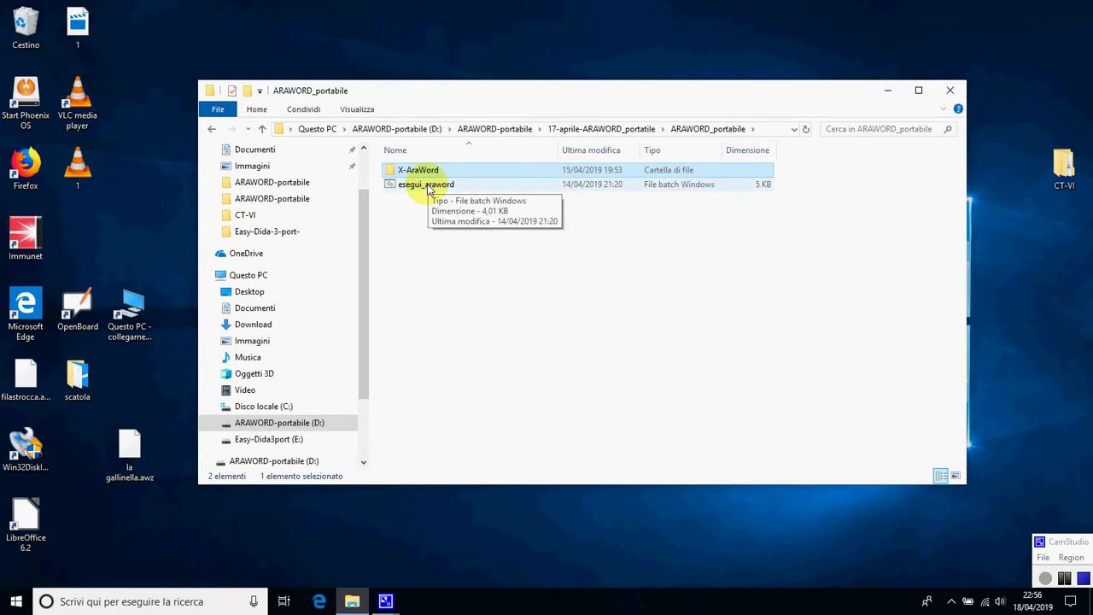
click(430, 187)
double_click(429, 186)
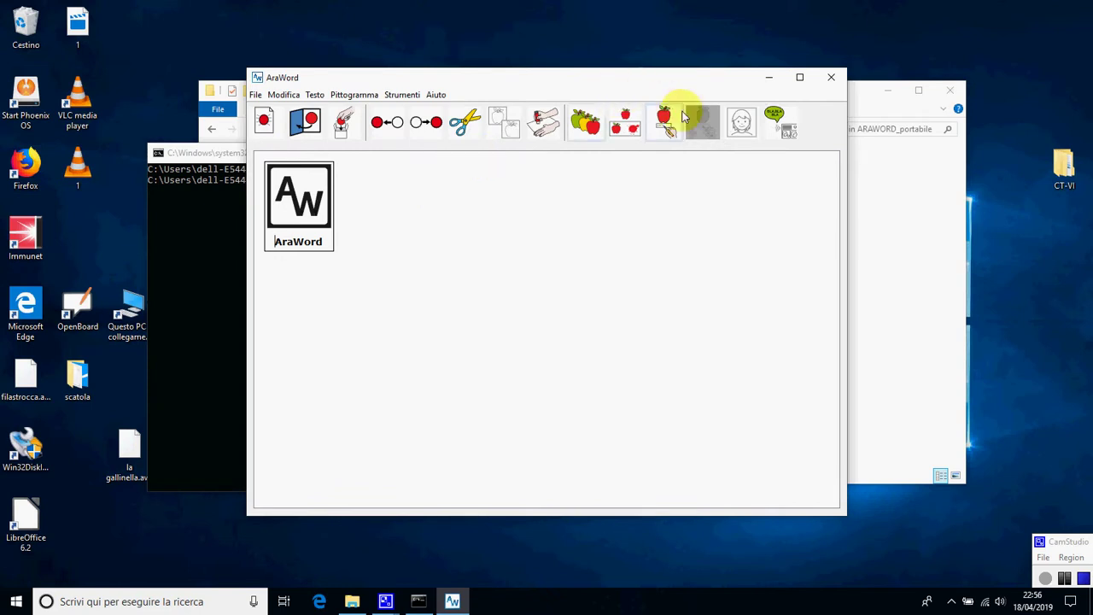
click(800, 79)
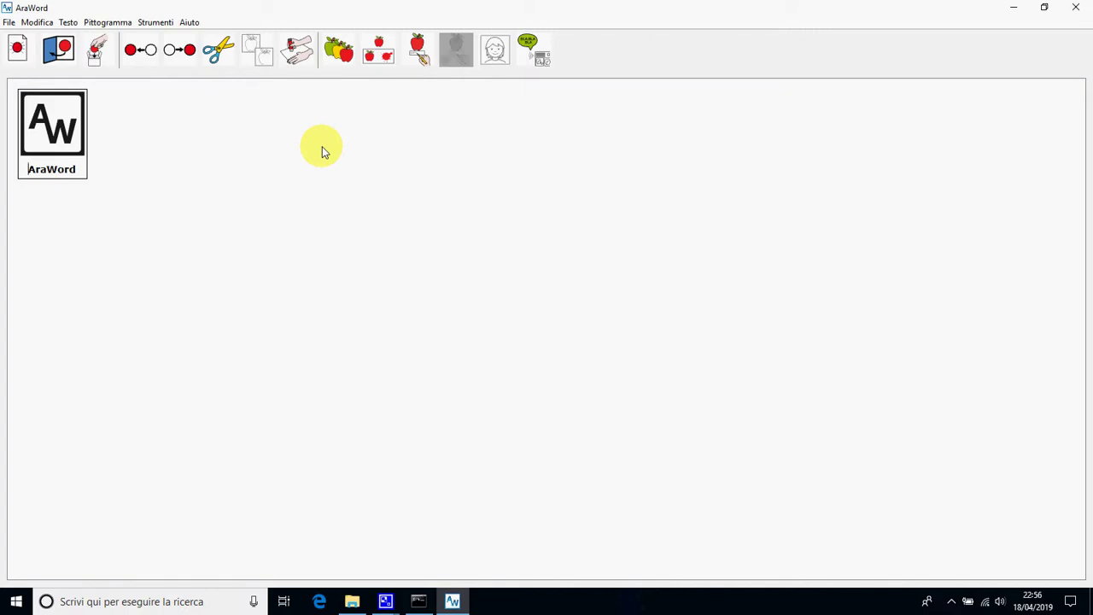
Write "adesso ARAWORD" in front of the existing AraWord word in the document.
text(adews)
key(BackSpace)
key(BackSpace)
text(sso)
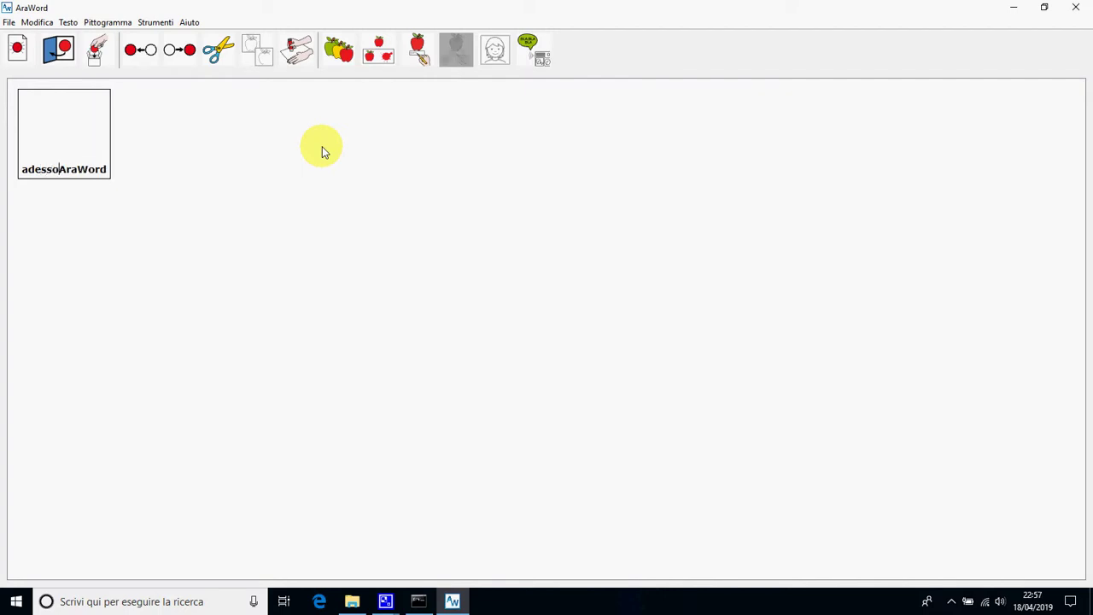
text( ARAWO)
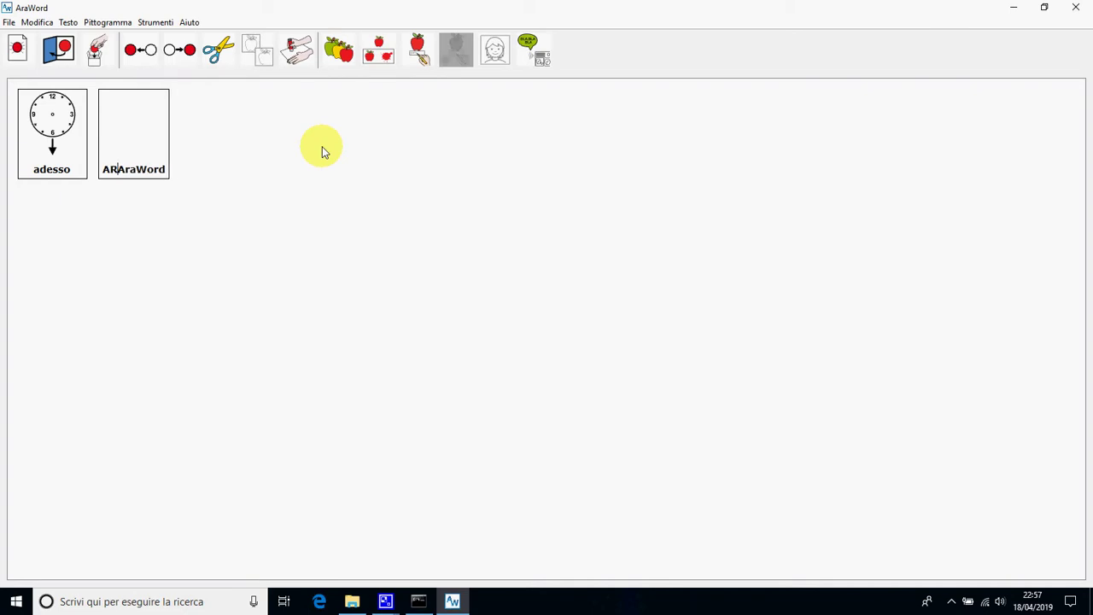
text(RD A)
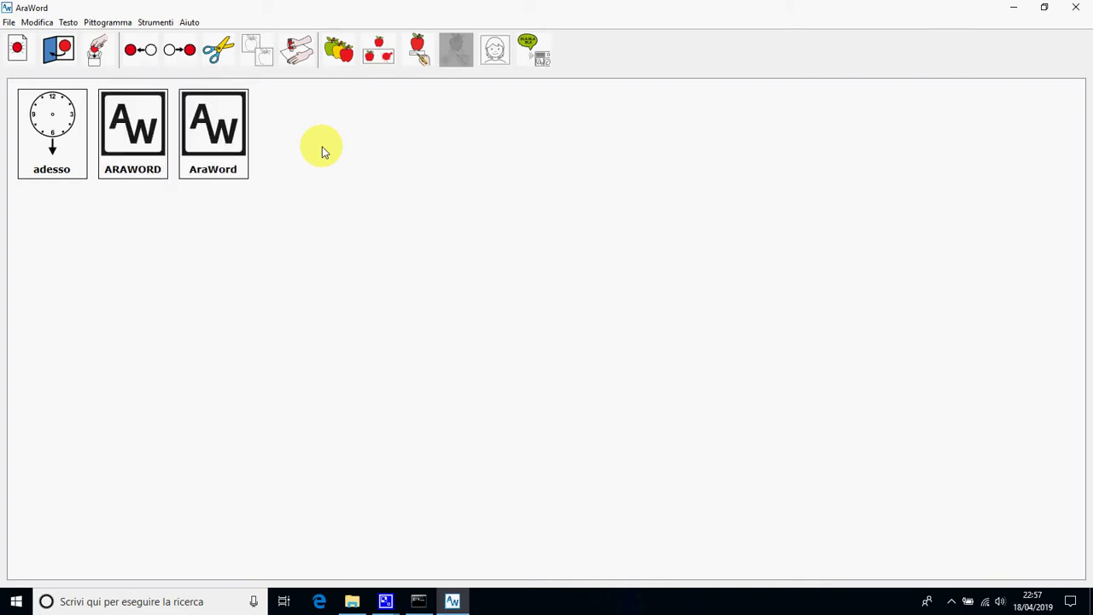
Switch the pictogram of the word ARAWORD to the blue logo version.
click(338, 51)
click(338, 51)
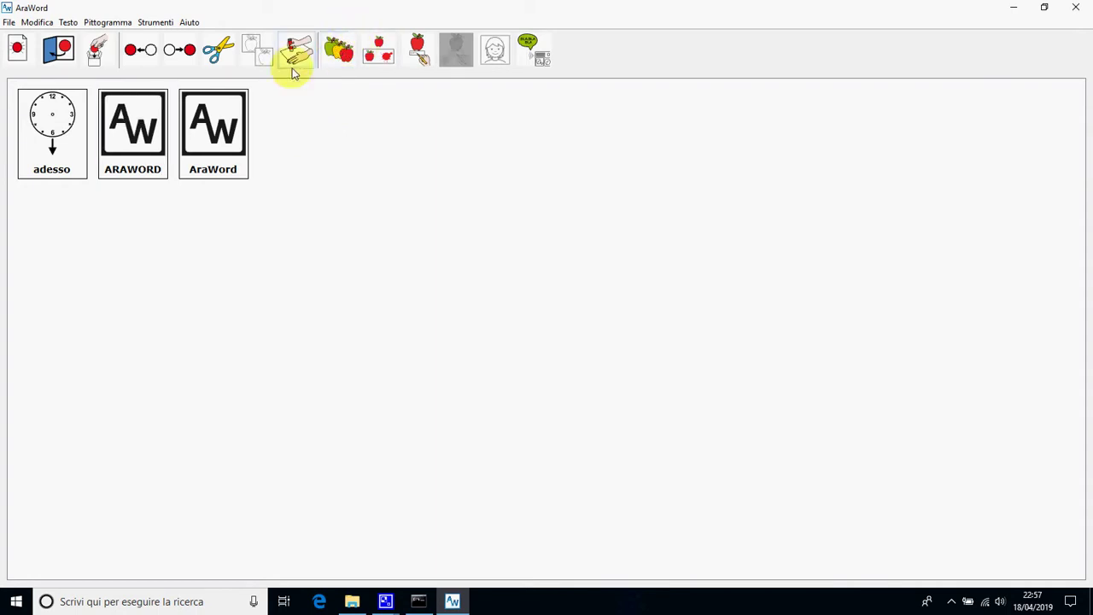
click(337, 51)
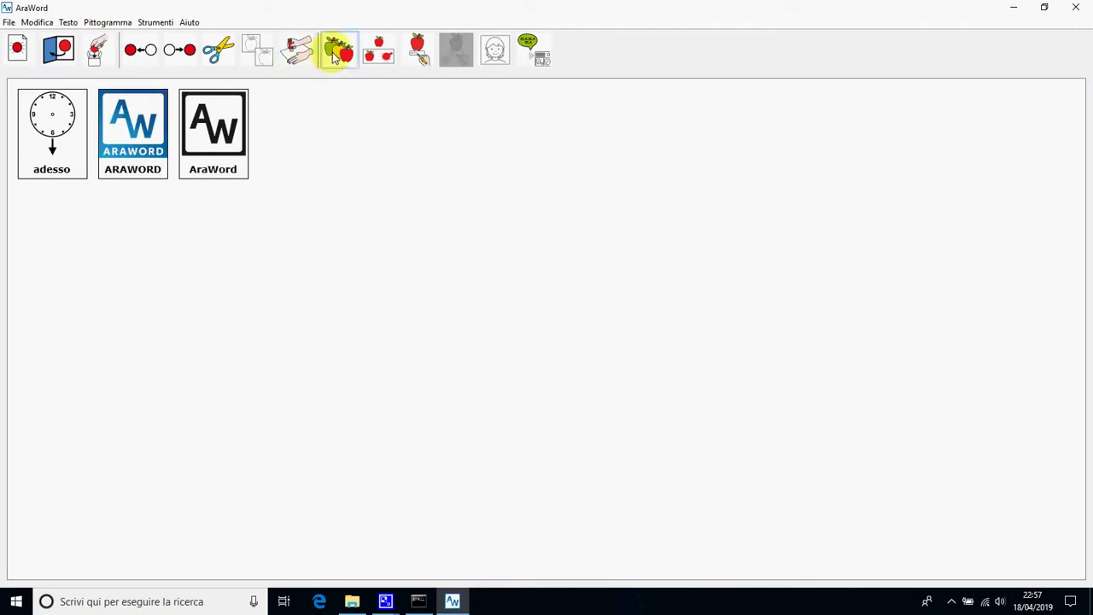
Continue the sentence after ARAWORD with "è un programma portabile".
text(è un )
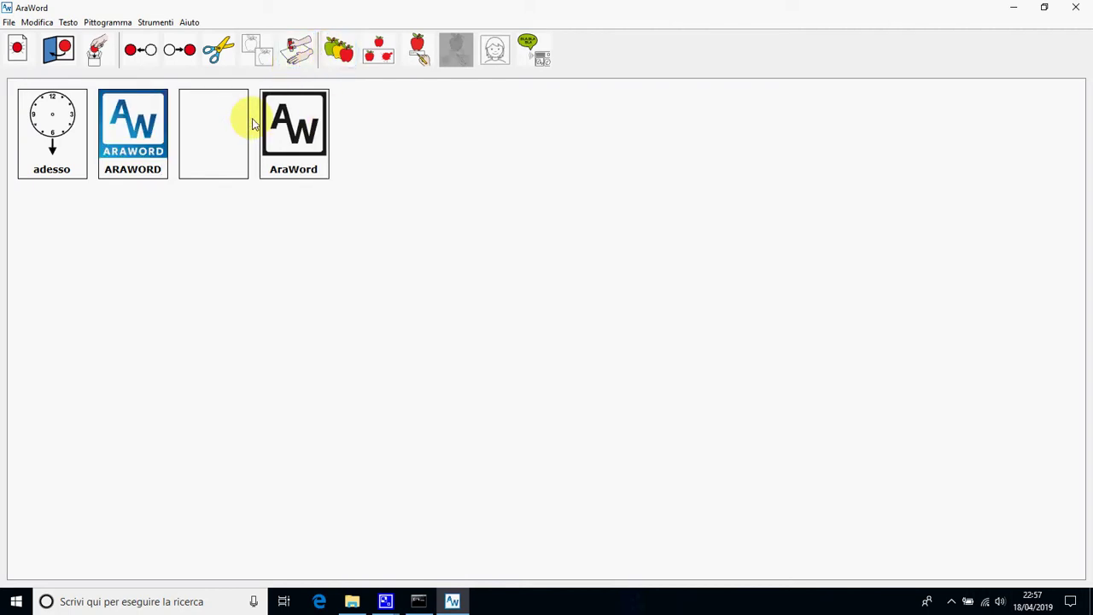
text(programm)
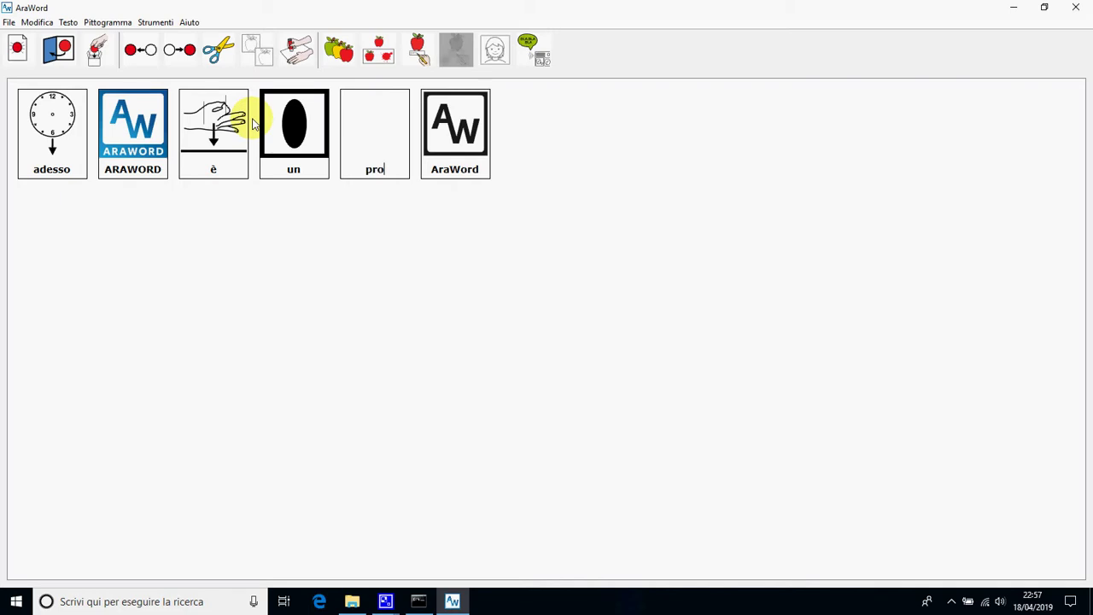
text(ma)
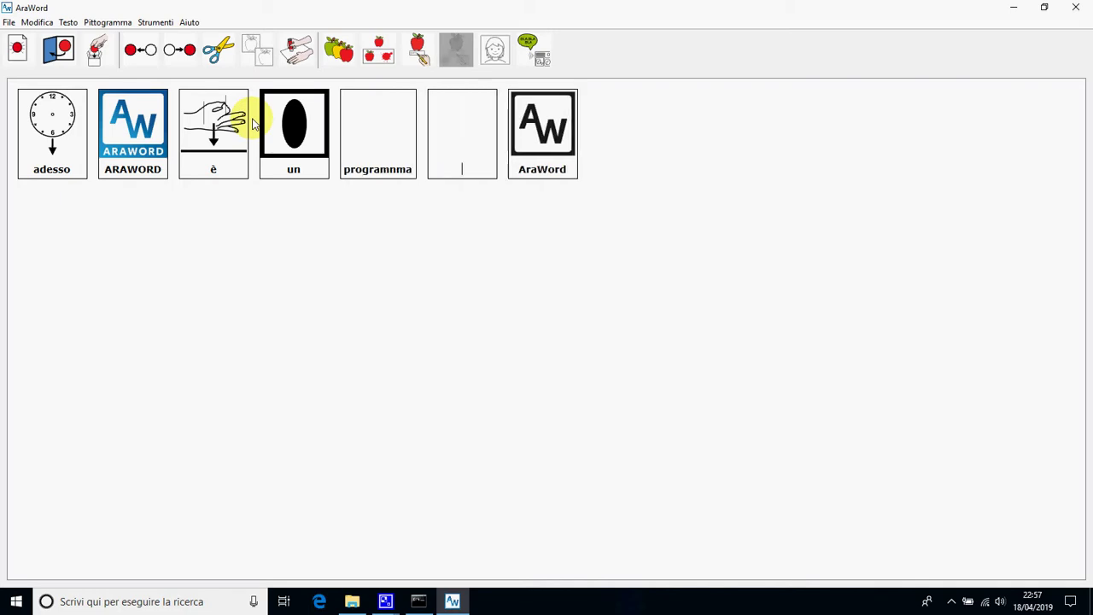
key(BackSpace)
key(BackSpace)
key(BackSpace)
key(BackSpace)
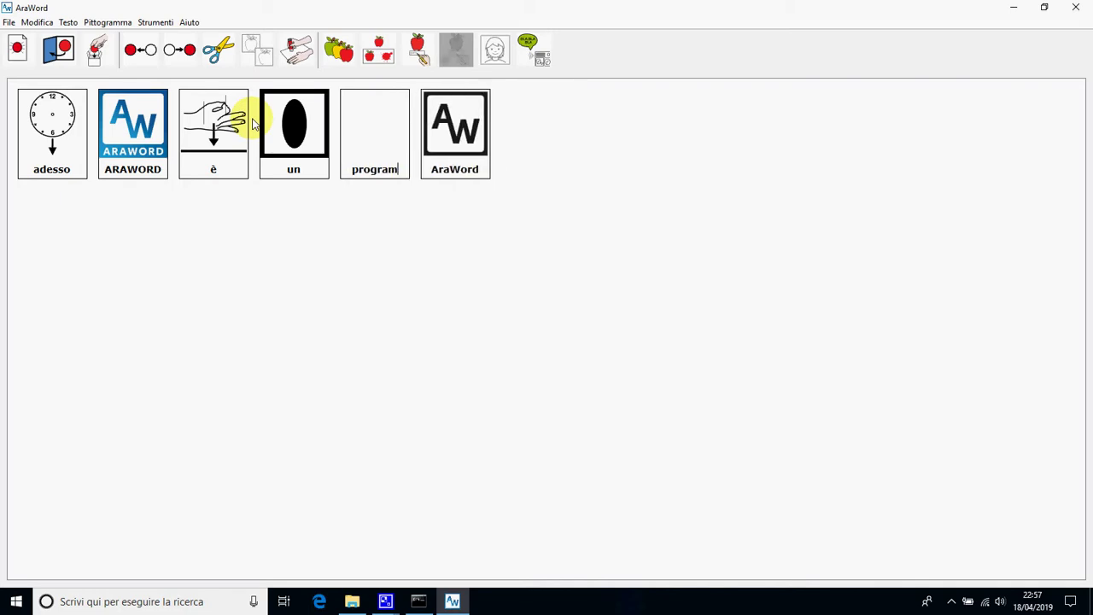
text(ma )
text(portabi)
text(l)
text(ee)
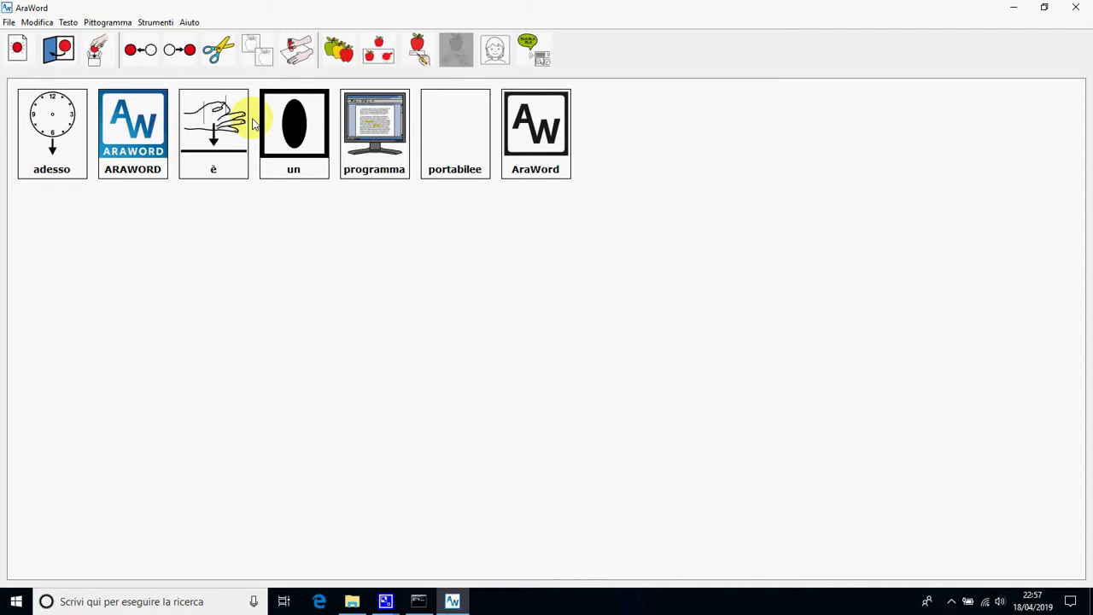
key(BackSpace)
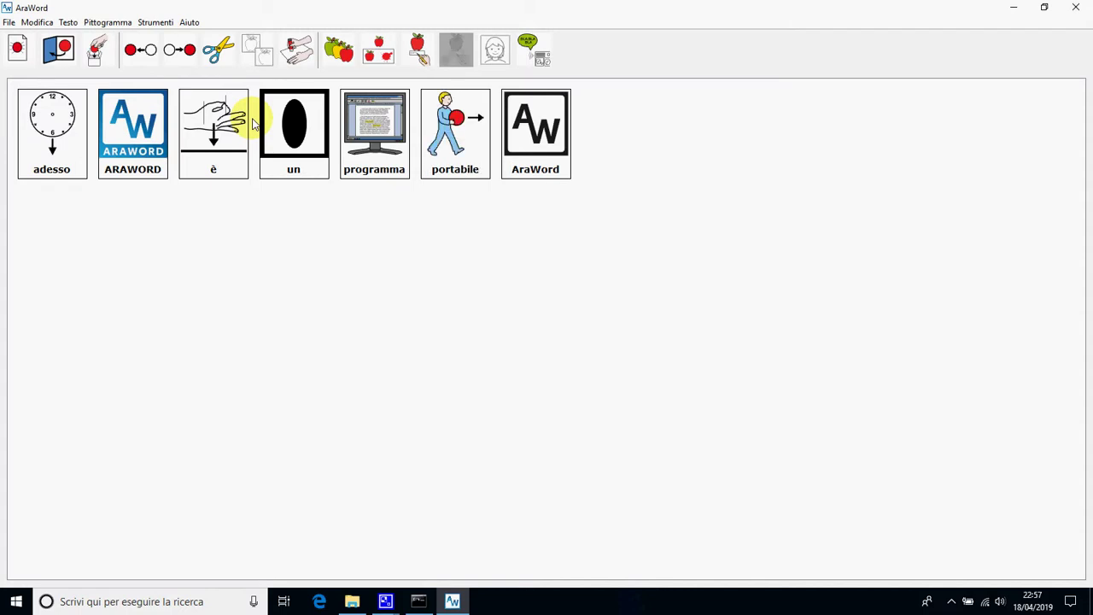
Delete the leftover AraWord word and its empty box at the end of the sentence.
key(BackSpace)
key(BackSpace)
key(BackSpace)
key(BackSpace)
key(BackSpace)
key(BackSpace)
key(BackSpace)
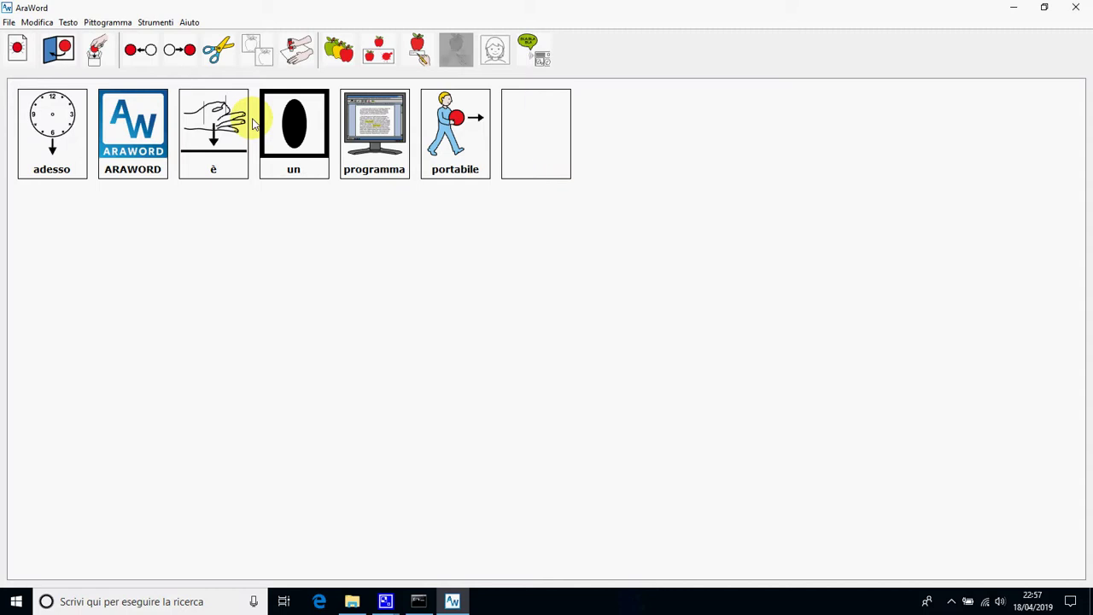
key(BackSpace)
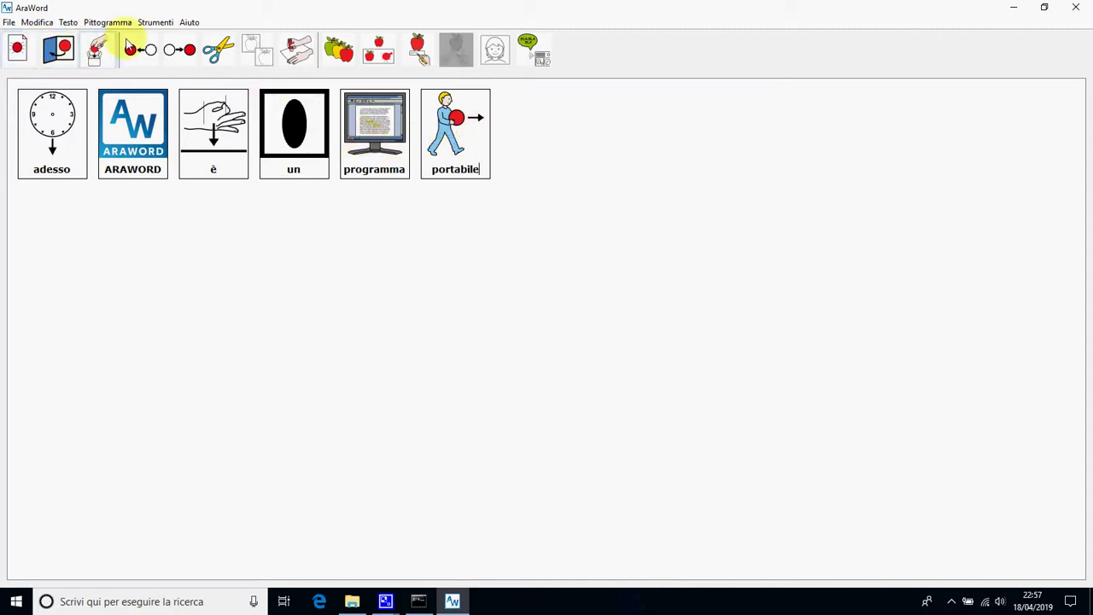
Try reading the sentence aloud, set Text To Speech to Windows in the general preferences, and restore the window to its smaller size.
click(529, 44)
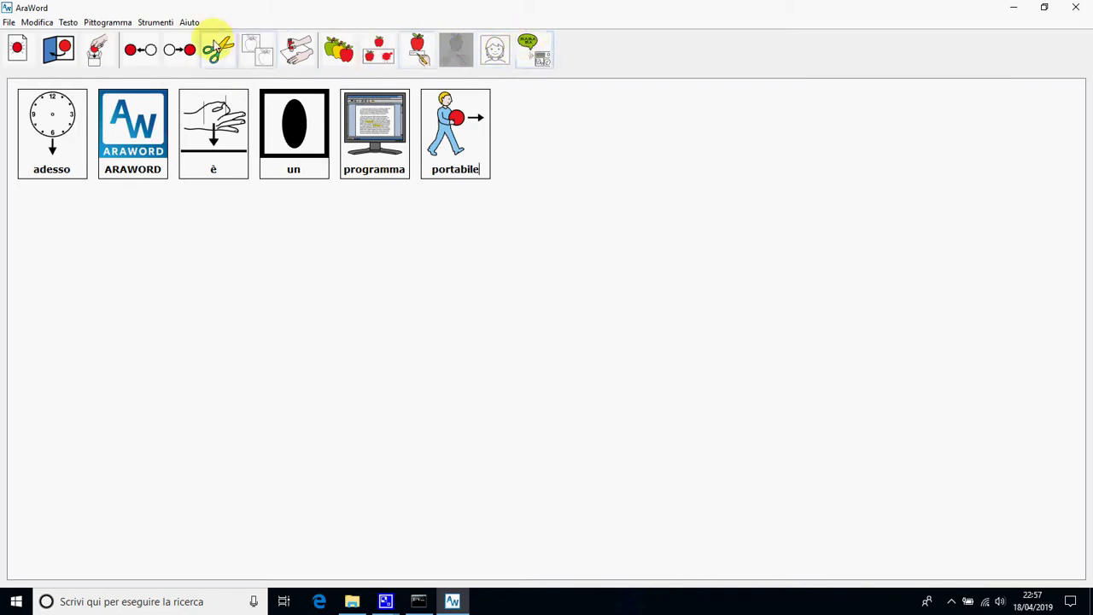
click(151, 25)
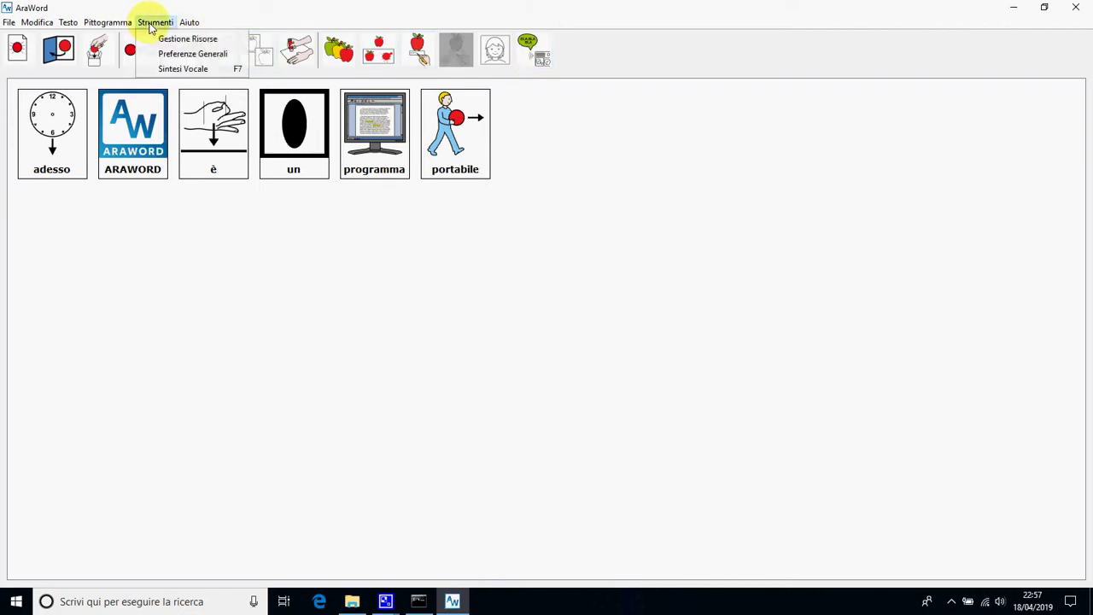
click(176, 55)
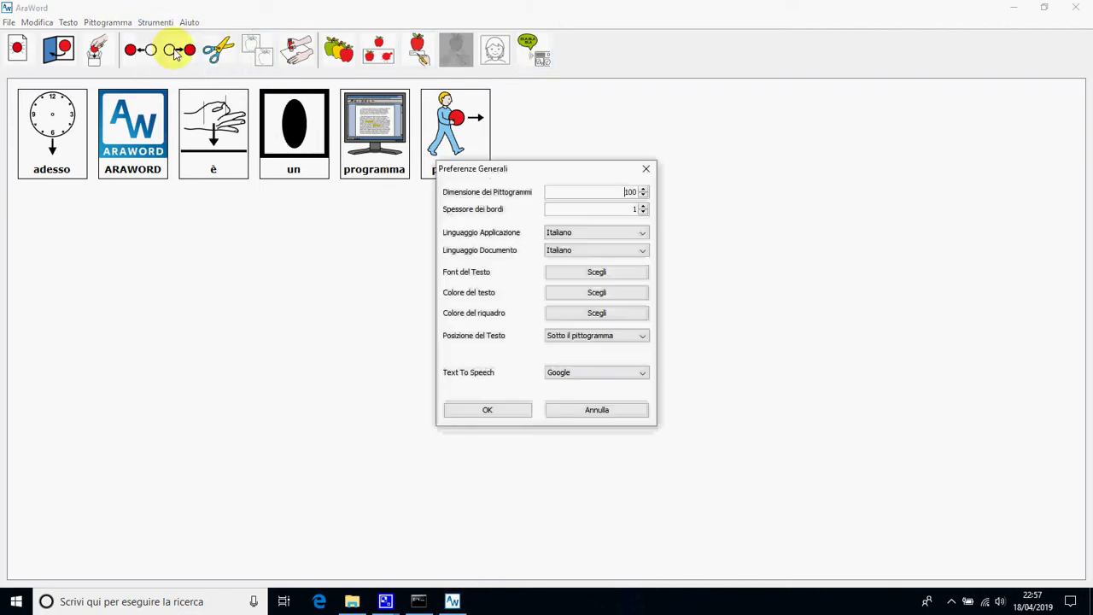
click(638, 374)
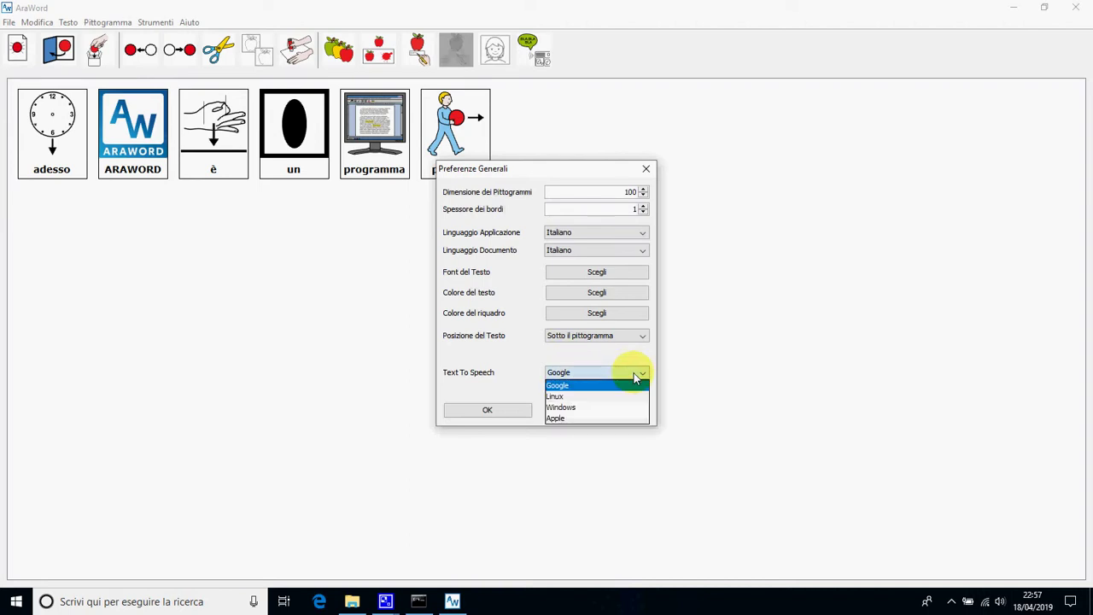
click(622, 407)
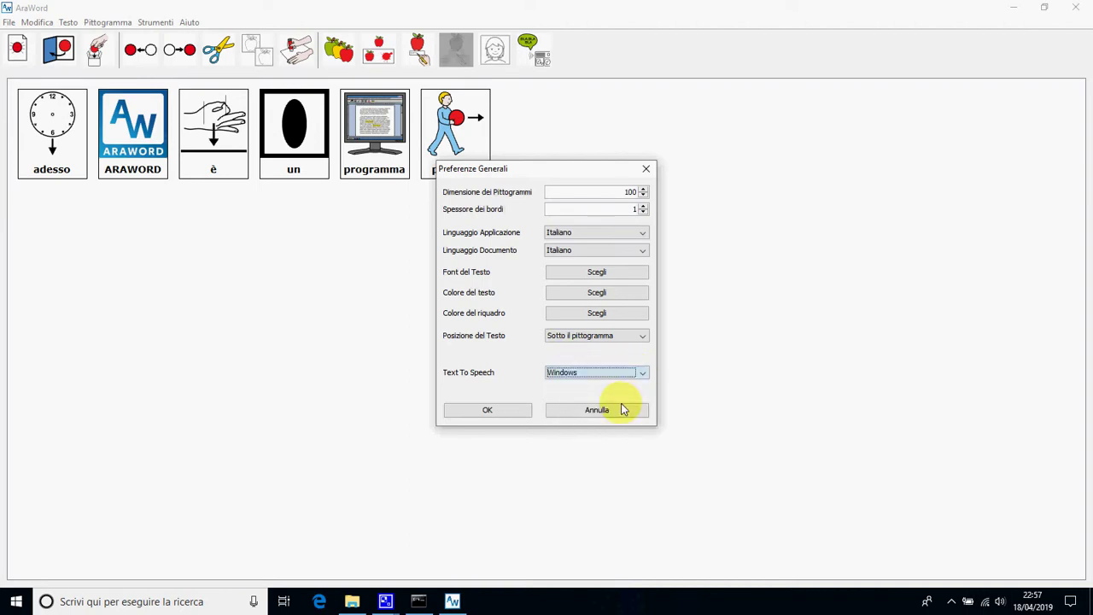
click(514, 411)
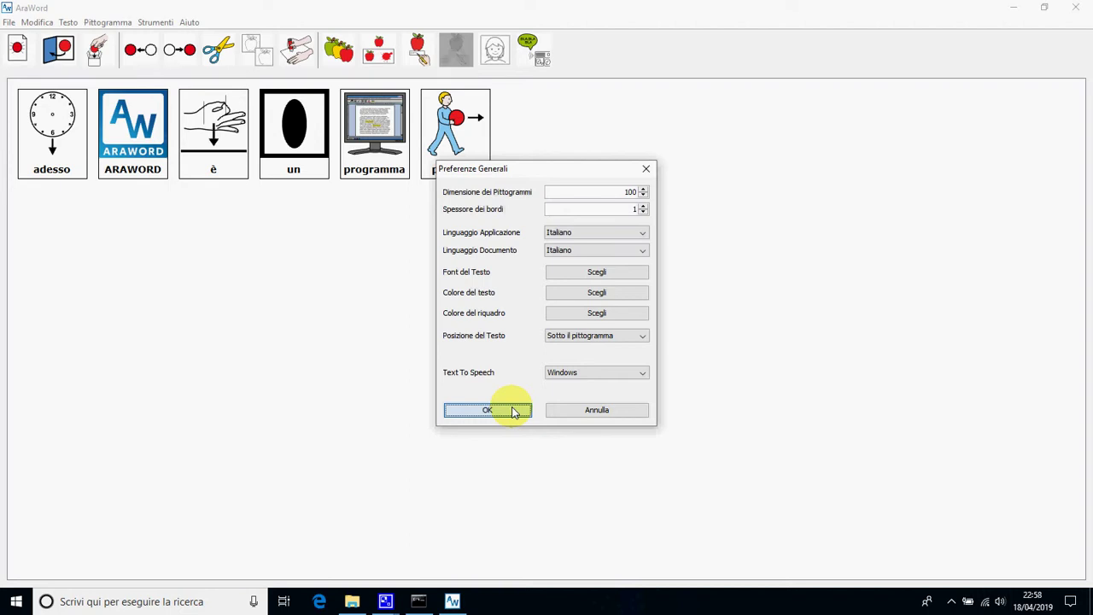
click(515, 411)
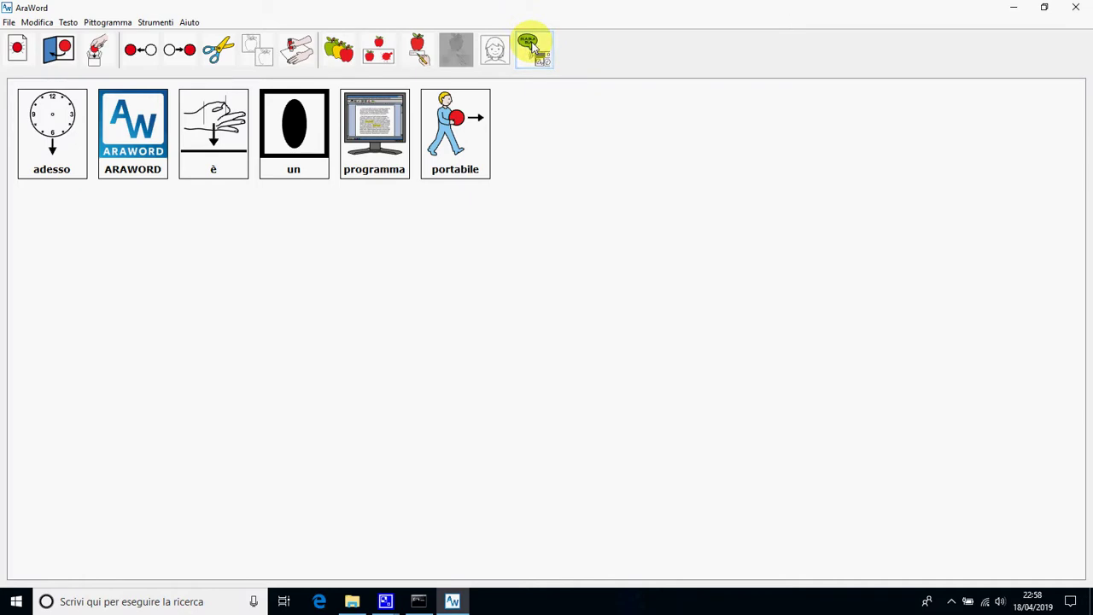
click(1043, 8)
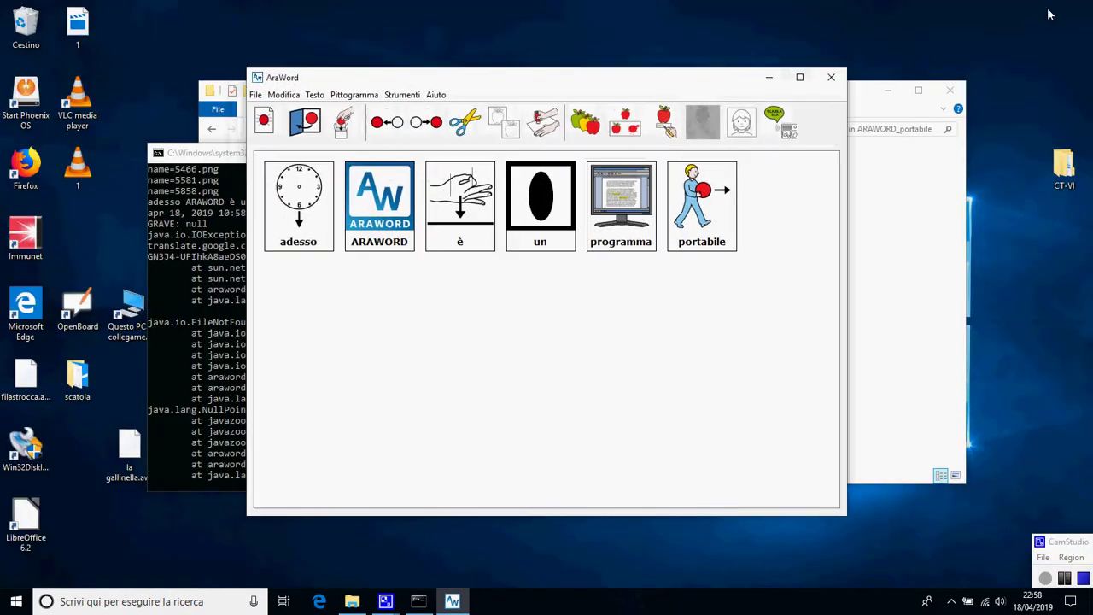
drag(695, 86, 598, 66)
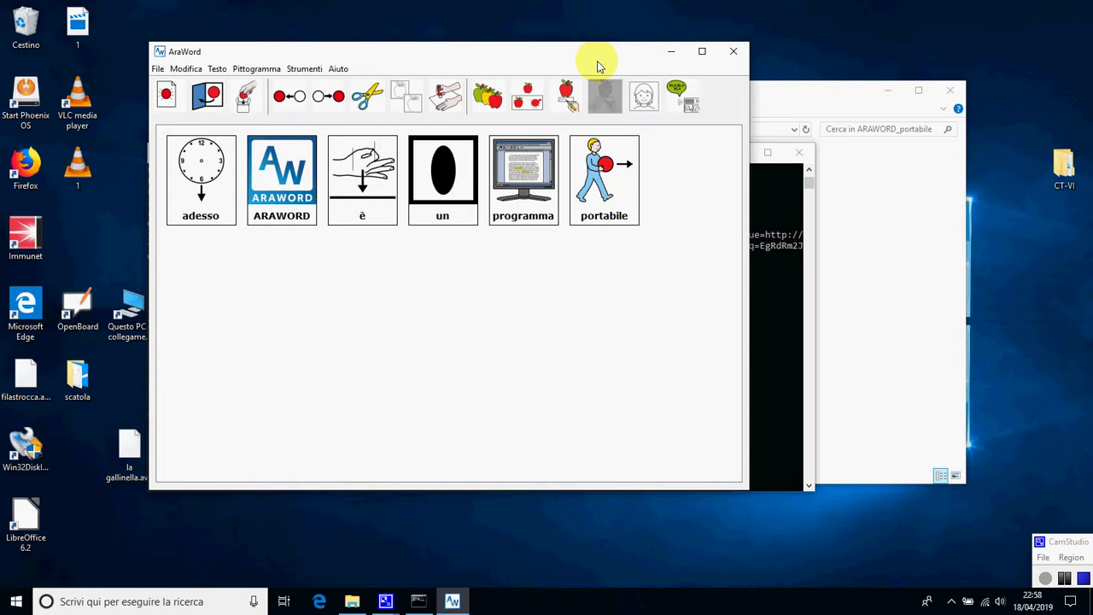
click(731, 54)
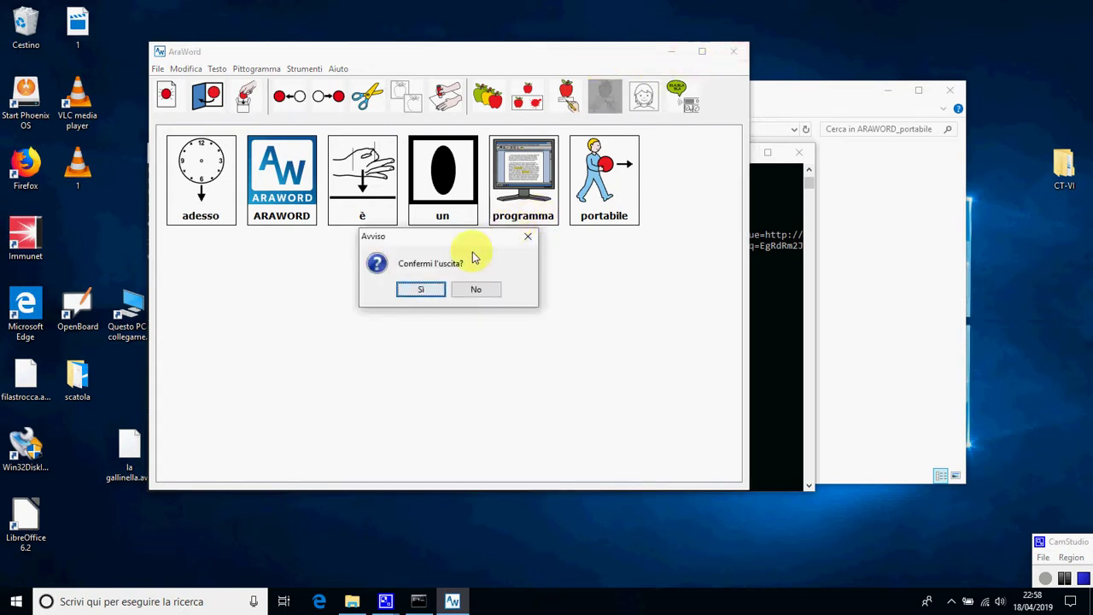
click(472, 290)
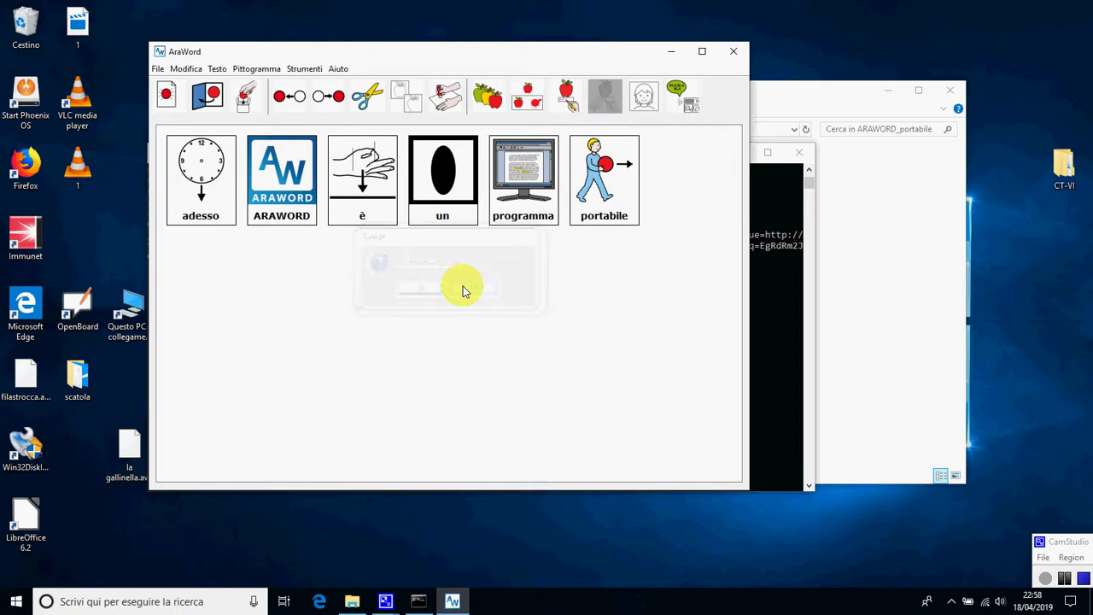
Save the pictogram document on the Desktop under the name araword-portabile.
click(158, 70)
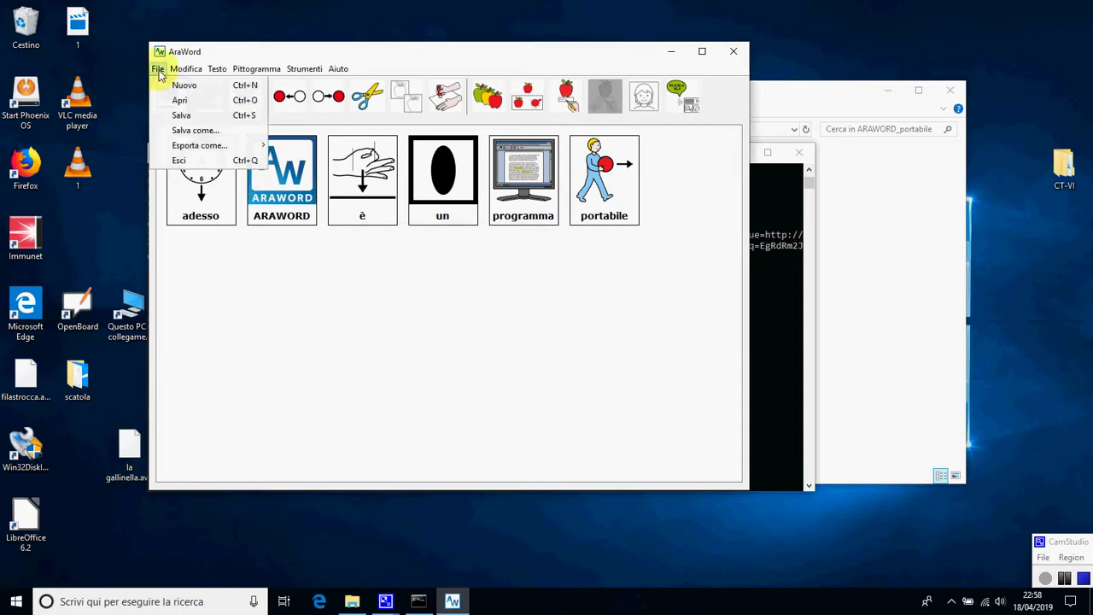
click(184, 131)
click(290, 269)
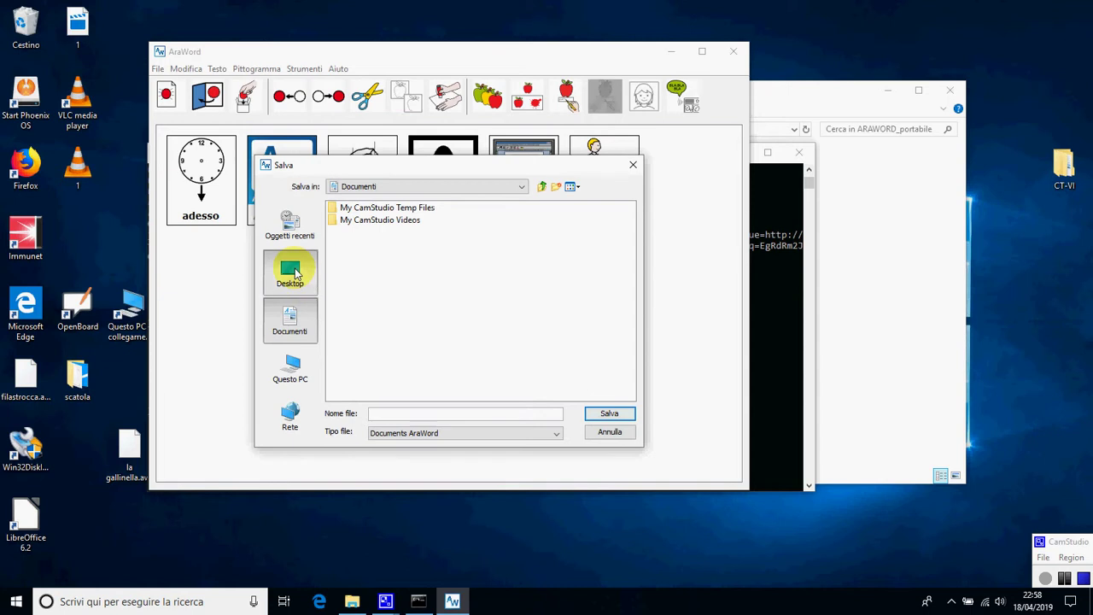
click(397, 412)
text(araword)
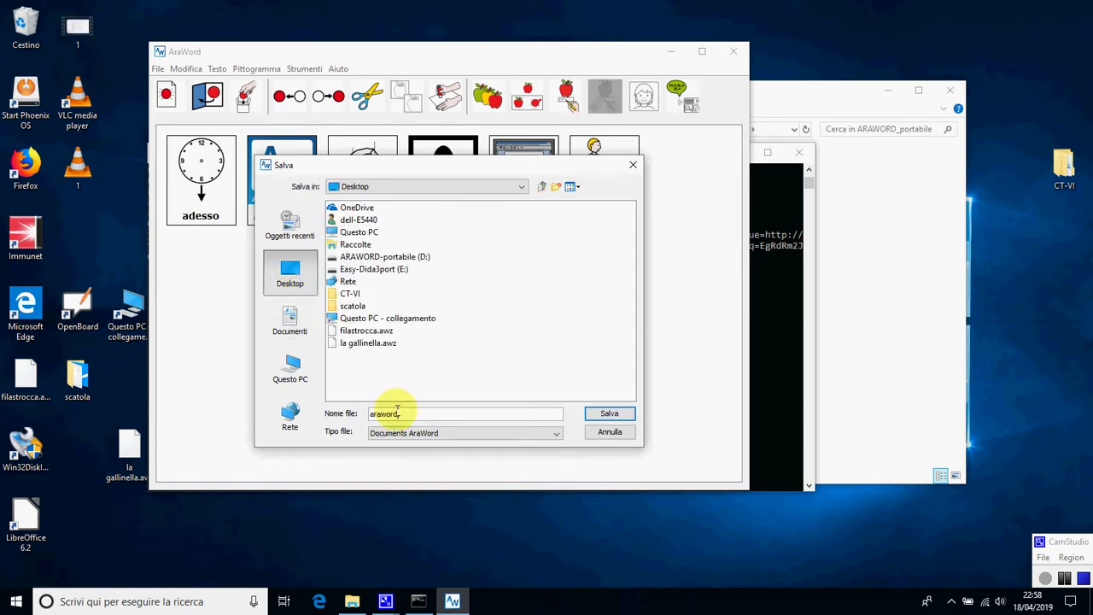
text(-portabile)
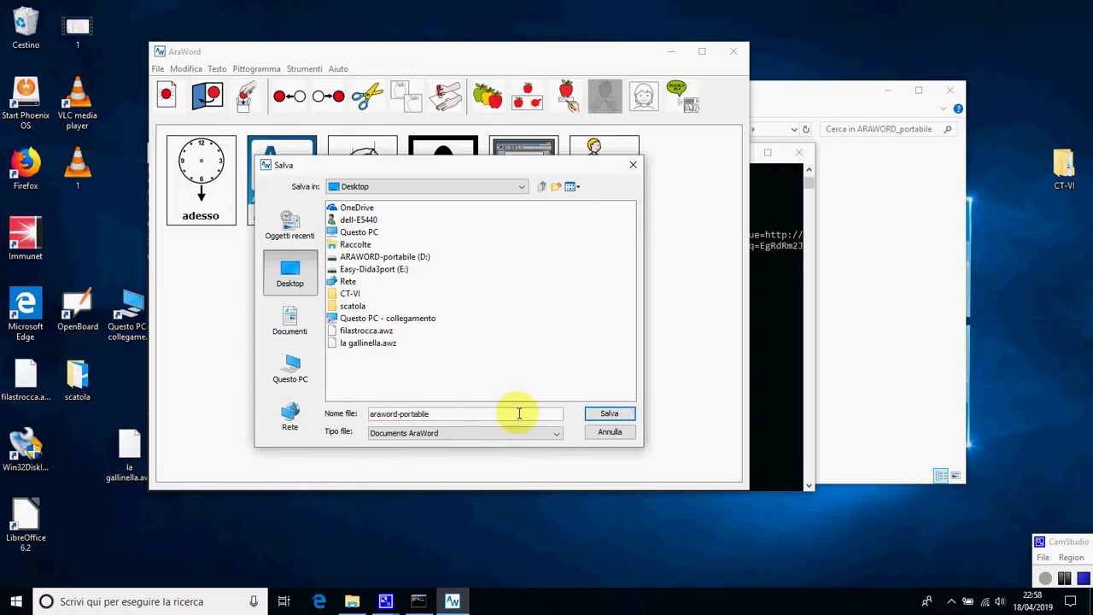
click(610, 415)
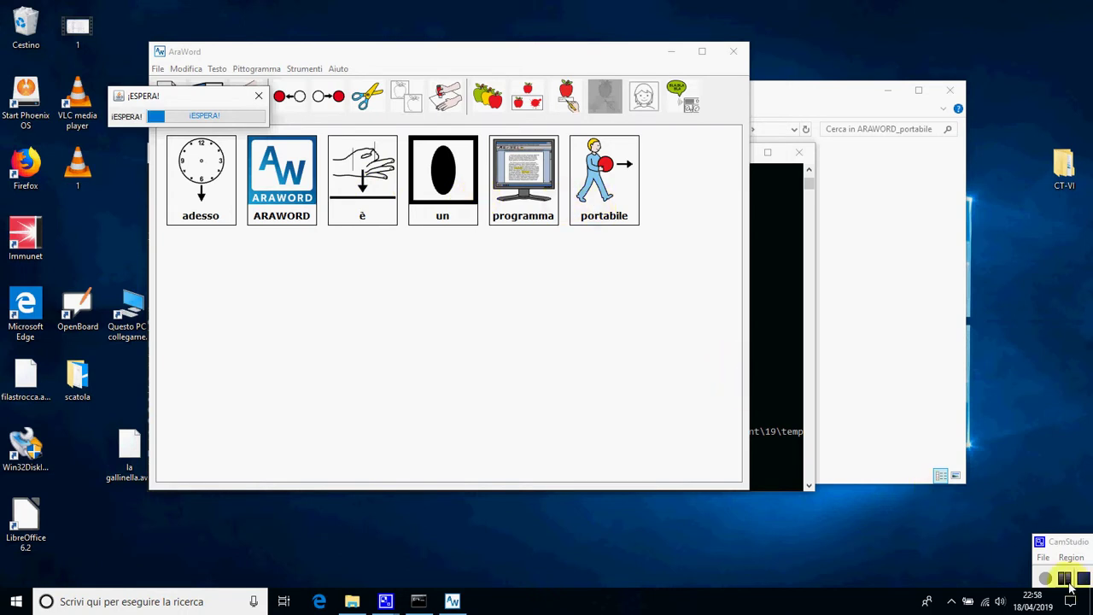
click(1064, 580)
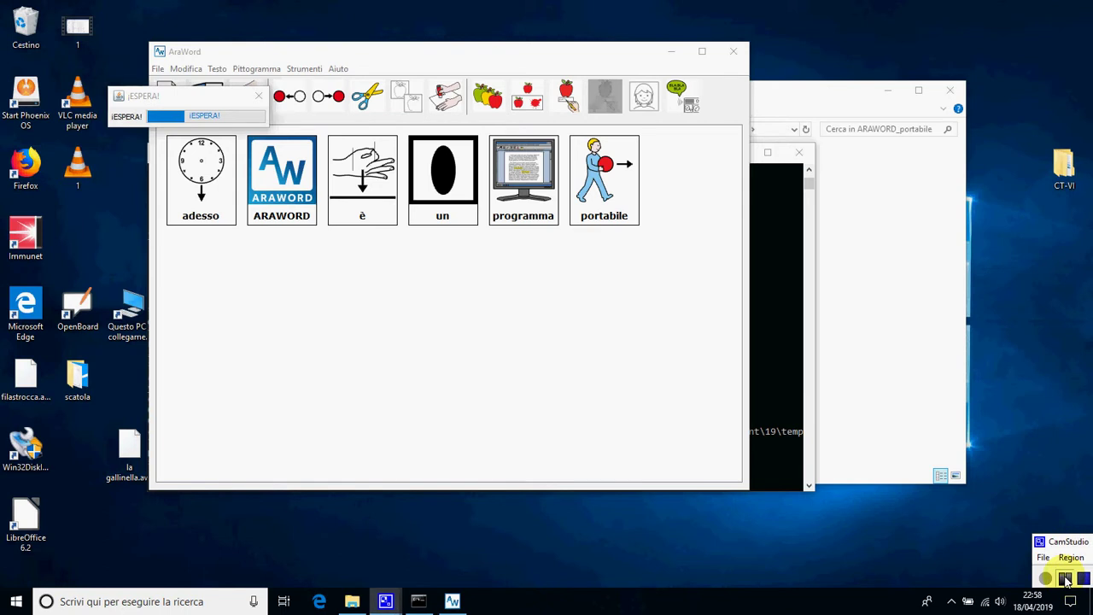
Exit AraWord, confirming the exit, and close the ARAWORD_portabile folder window.
click(734, 53)
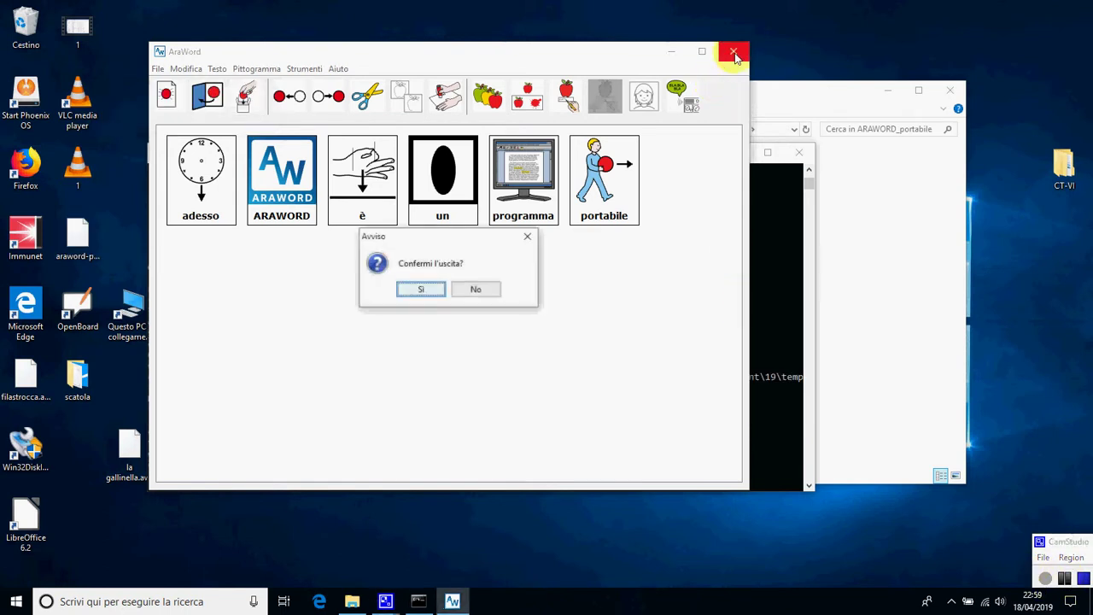
click(418, 288)
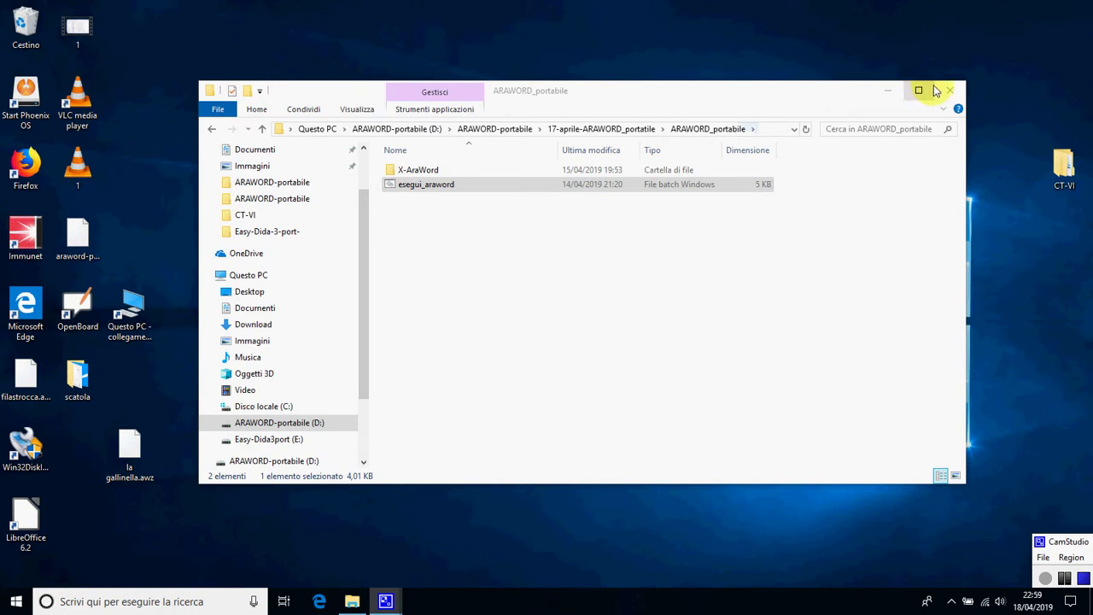
click(950, 90)
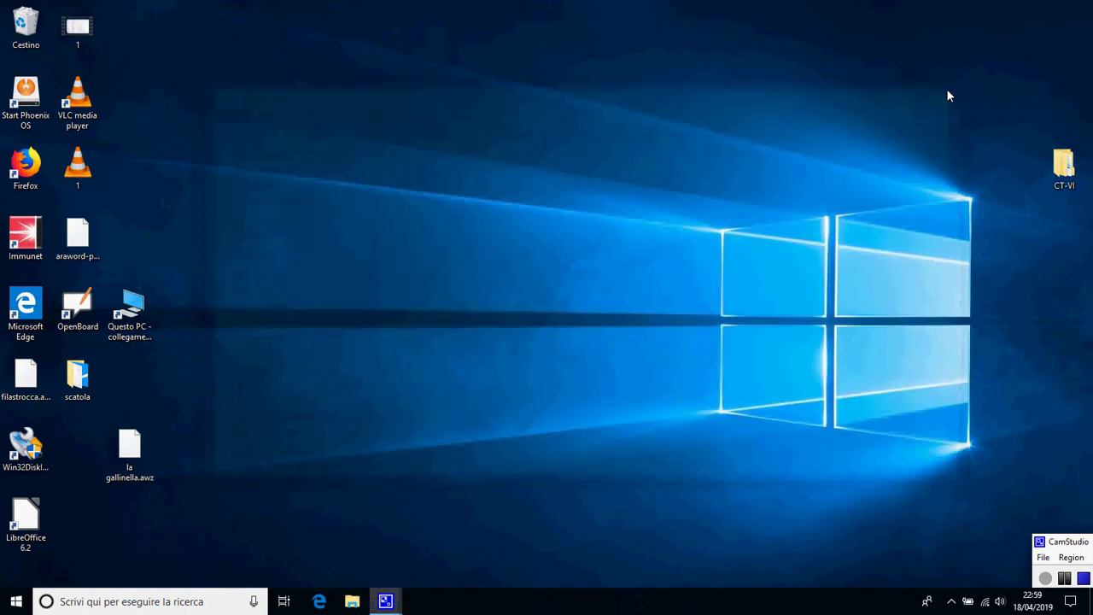
Check the saved araword-portabile.awz file on the desktop and open Questo PC to view the connected drives.
click(714, 133)
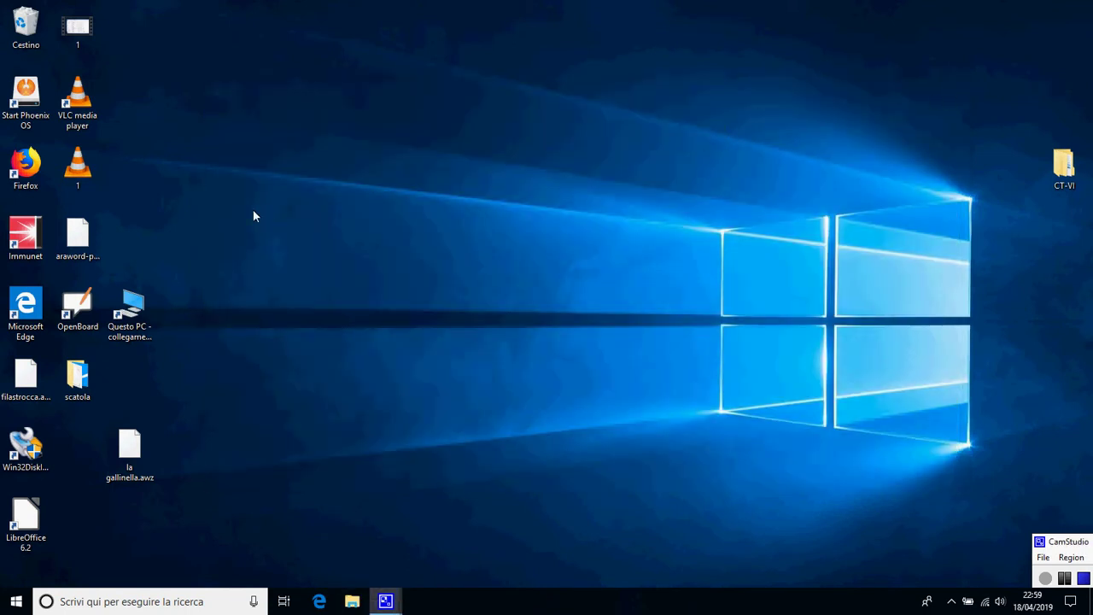
click(81, 237)
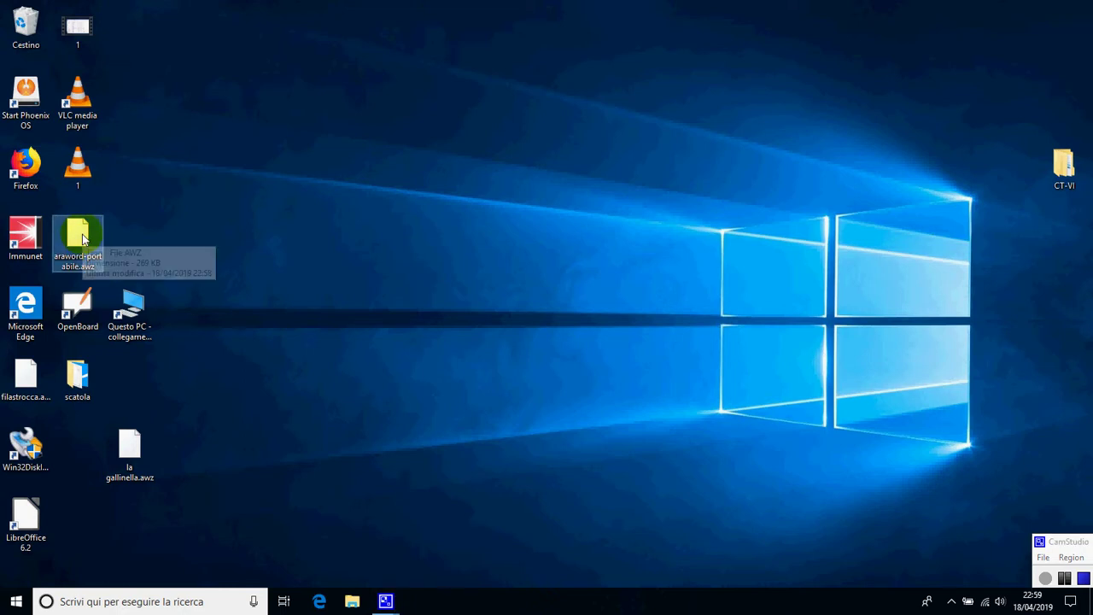
click(377, 352)
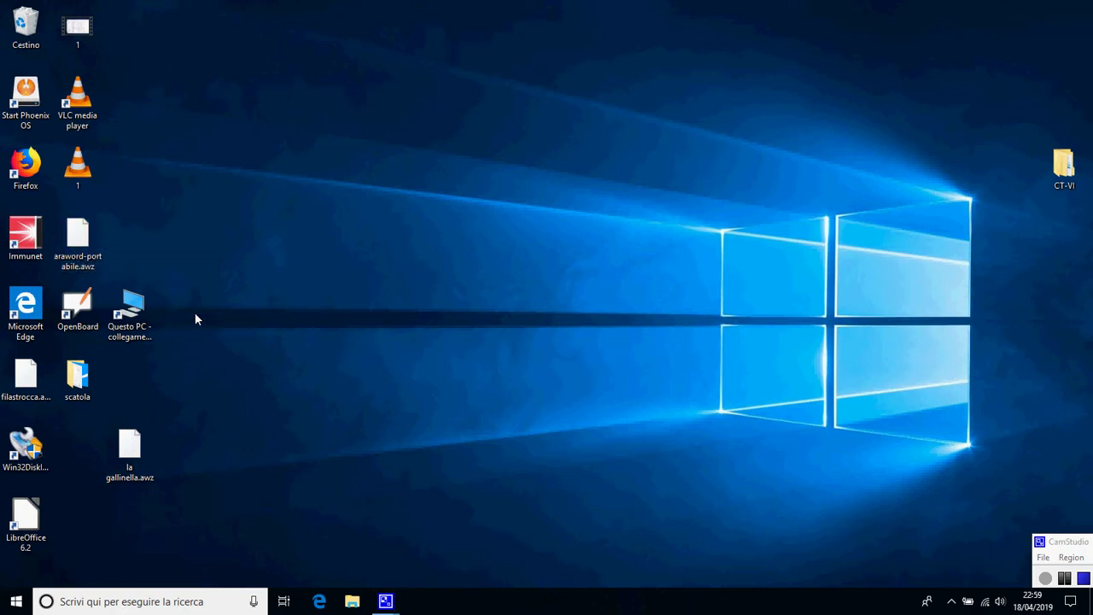
double_click(137, 312)
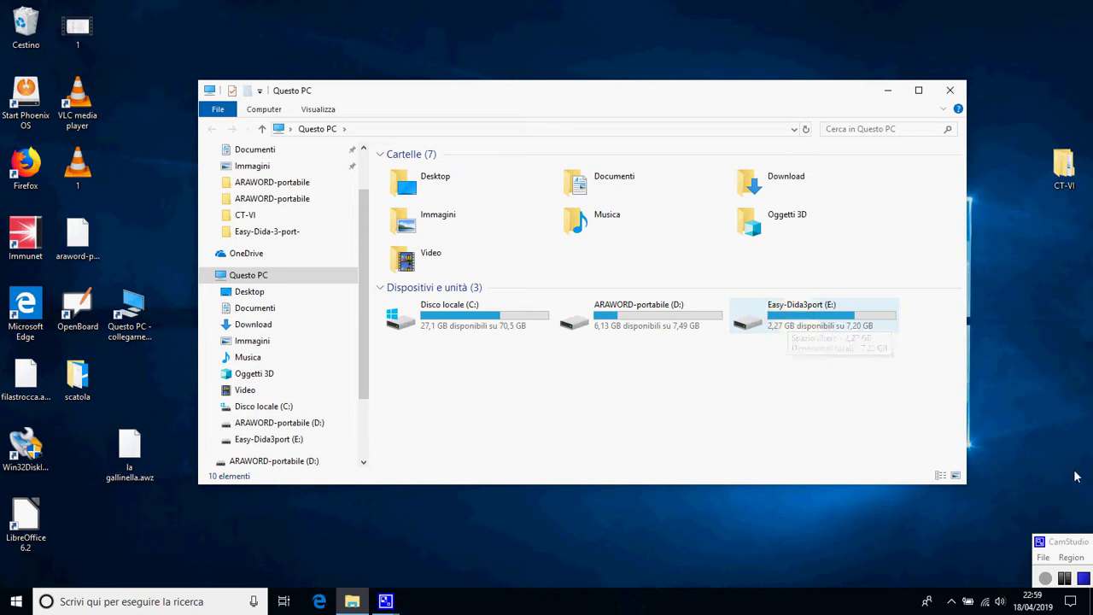
click(1045, 579)
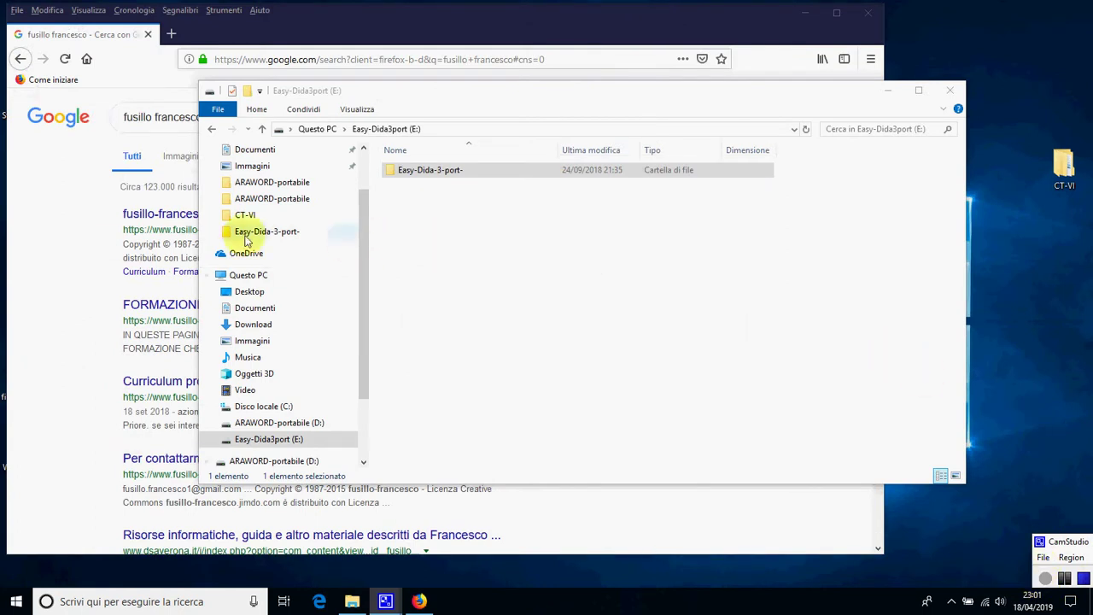
Open the first search result in Firefox, find the EASY DIDA 3.0 port download link on its home page, and close the browser.
click(164, 221)
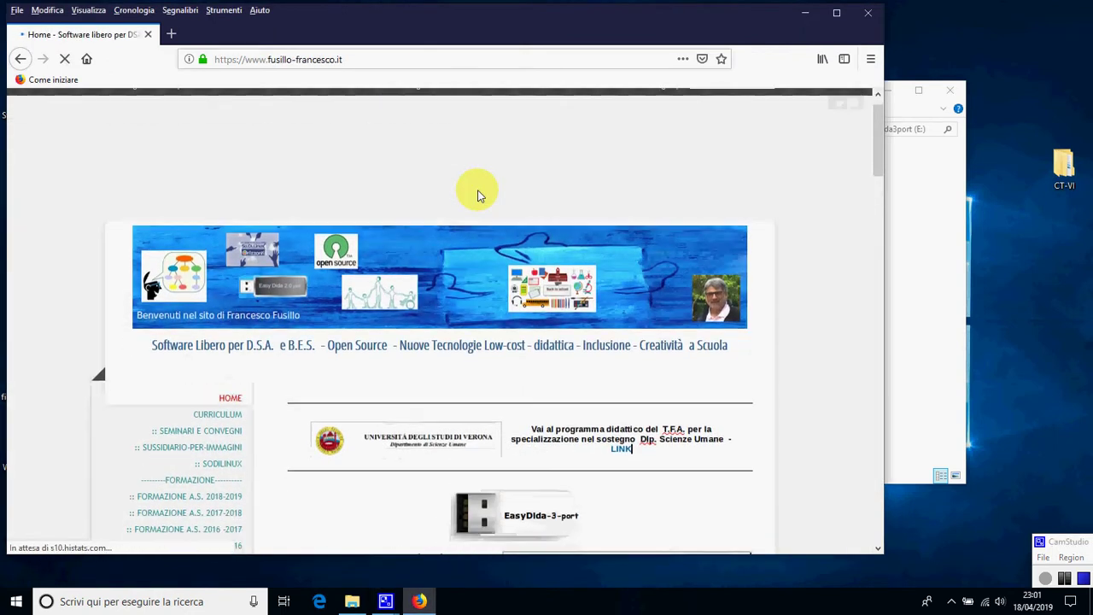
scroll(477, 194, down, 4)
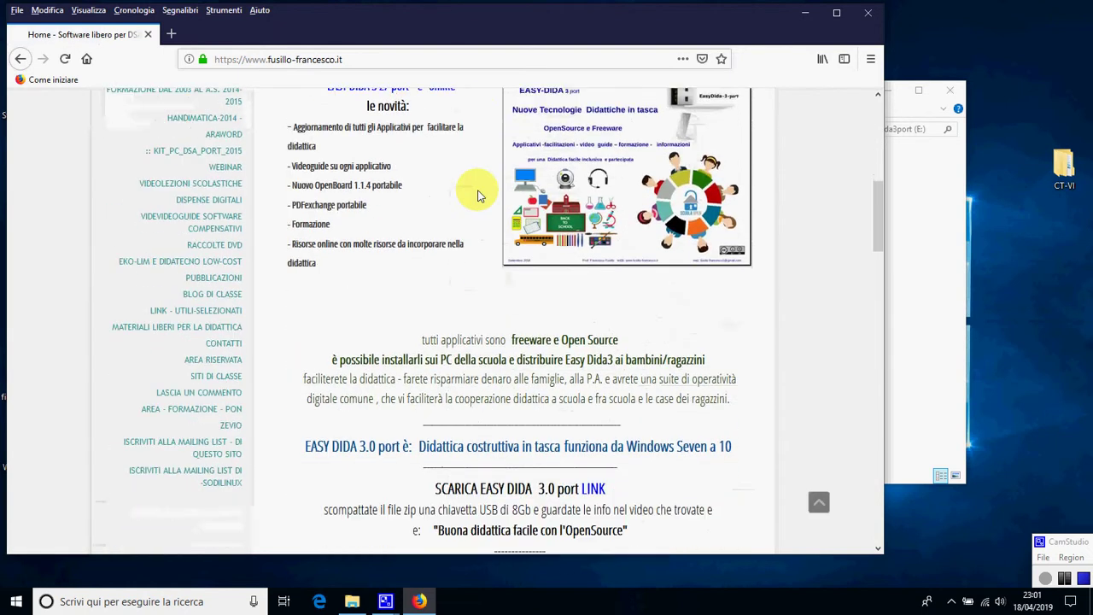
scroll(477, 194, up, 1)
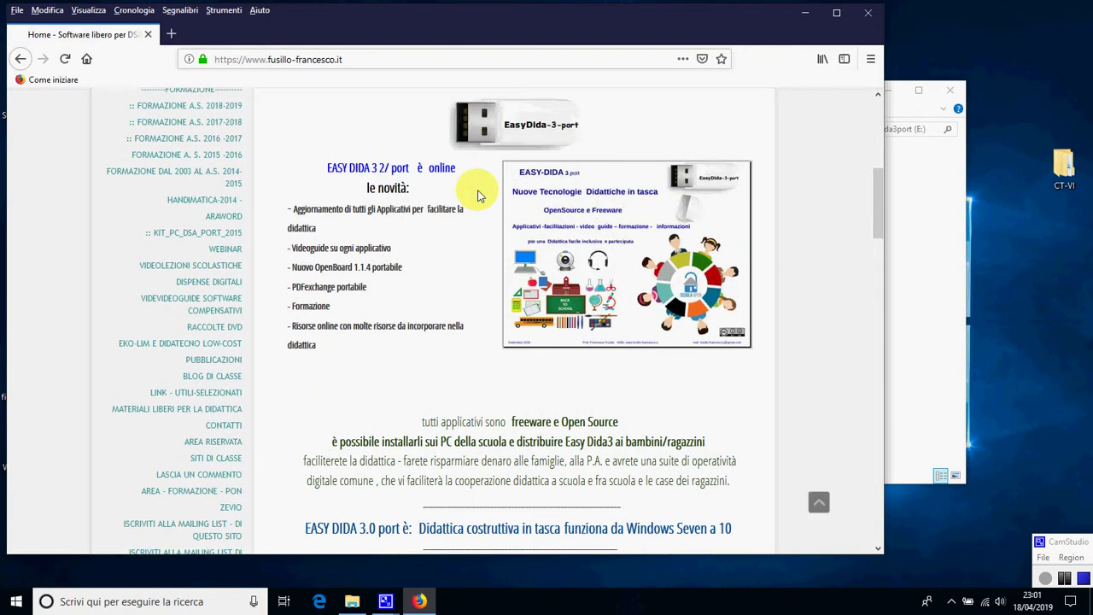
scroll(478, 195, down, 2)
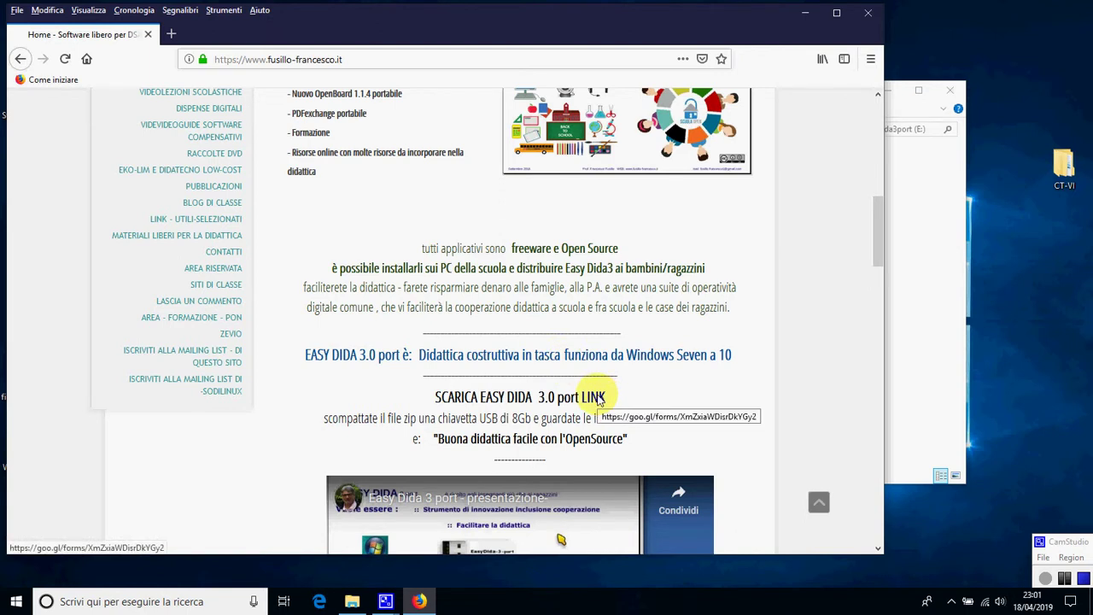
click(867, 16)
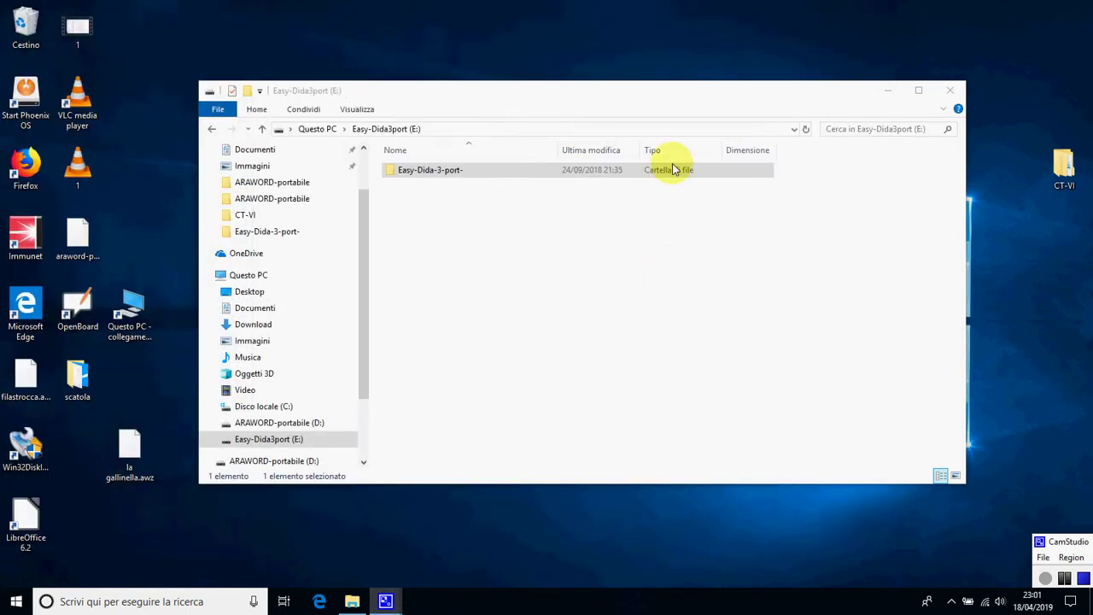
Open the 7-LEGGIXME_USB+JUNIOR- folder inside PORTABILE in the Easy-Dida-3-port- folder.
double_click(431, 170)
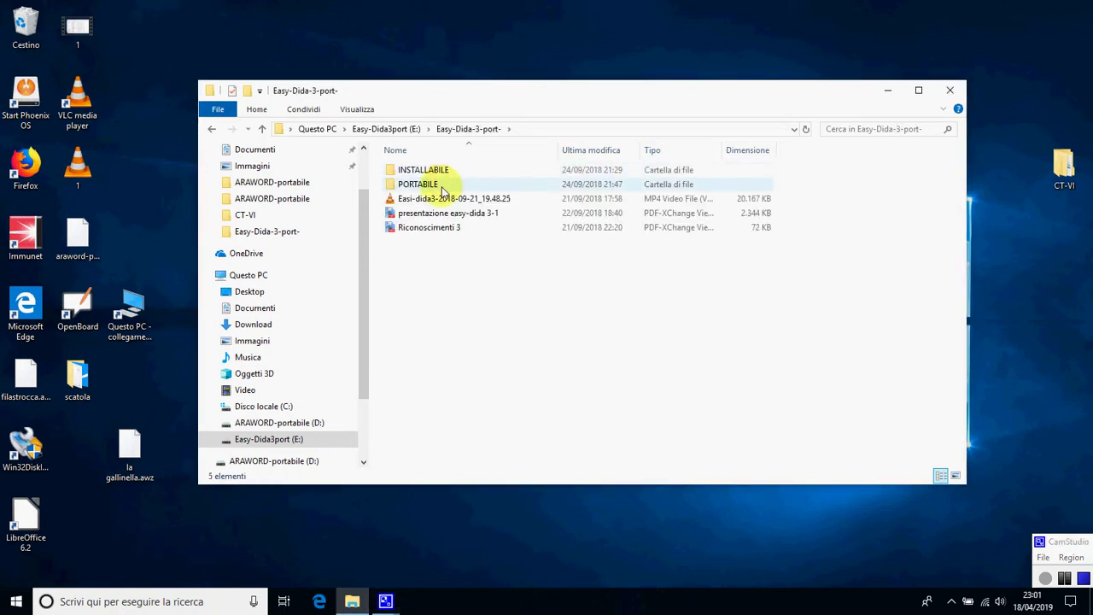
double_click(427, 184)
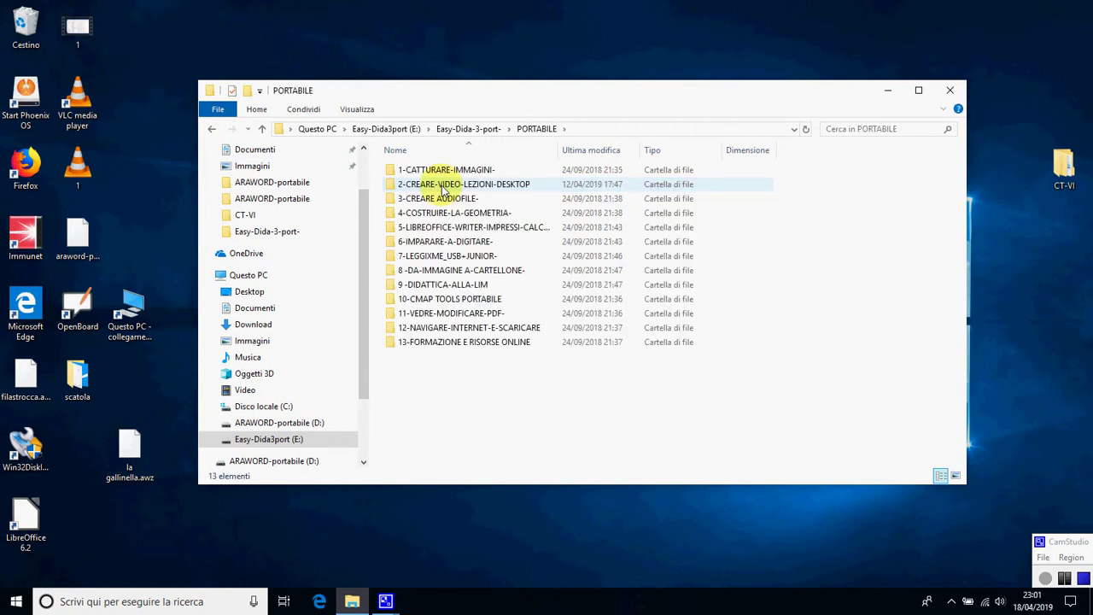
double_click(443, 257)
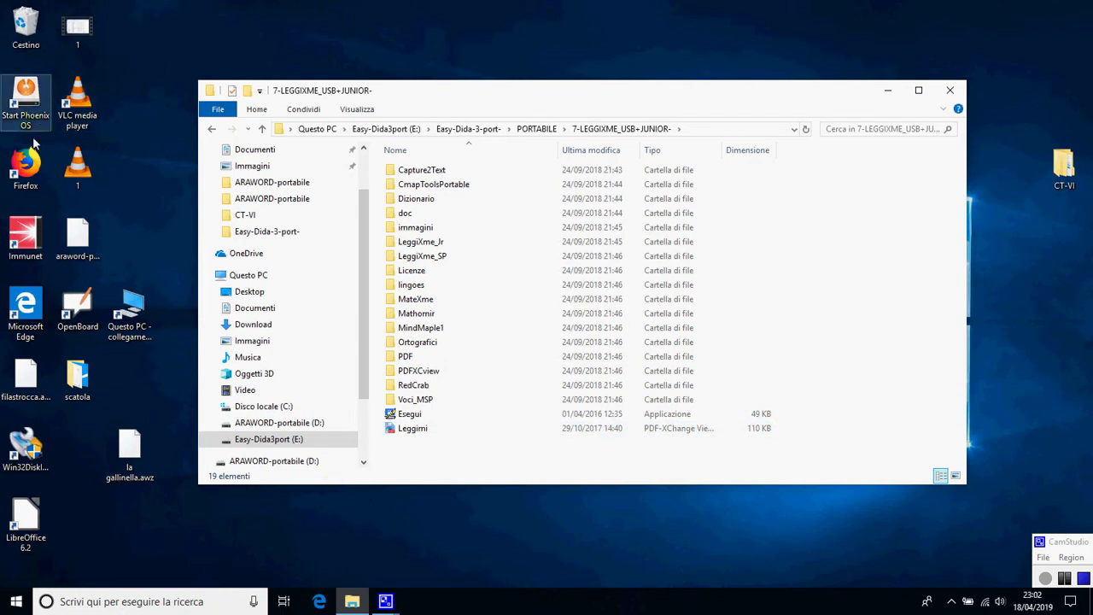
Switch to Firefox and search the web for "leggixme".
double_click(26, 164)
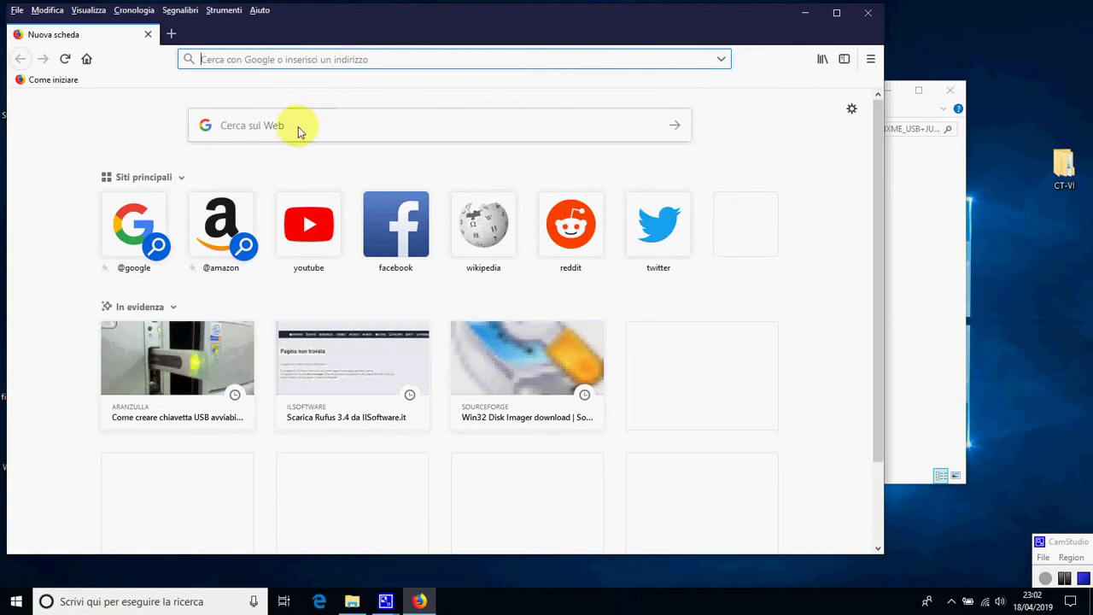
click(299, 130)
text(le)
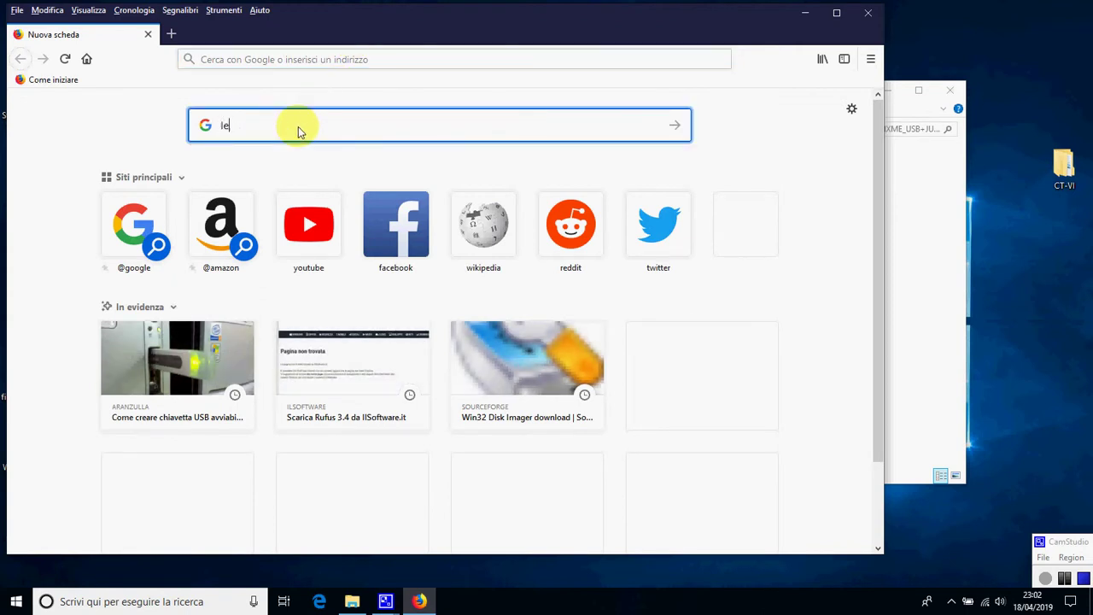
text(ggixme)
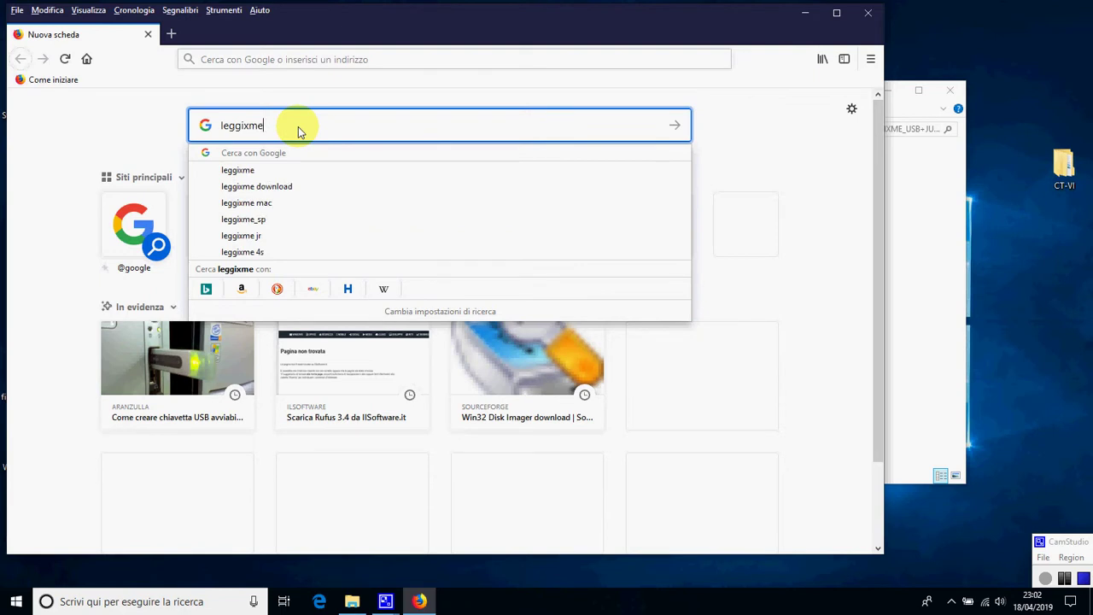
key(Return)
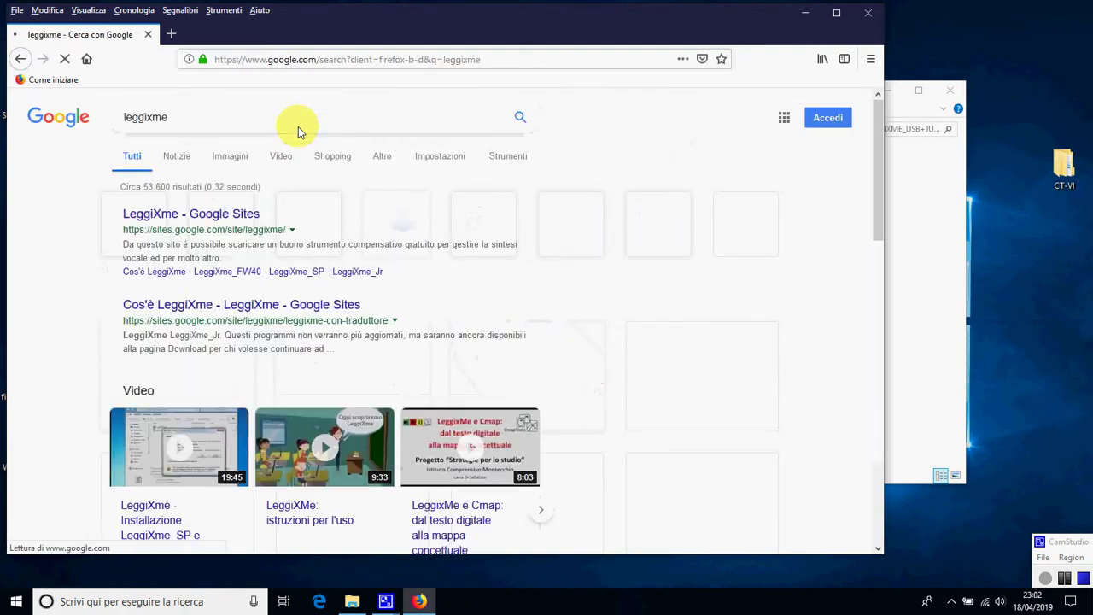
Open the LeggiXme site, look through the LeggiXme_FW40 page for its download links, and close the browser.
click(229, 218)
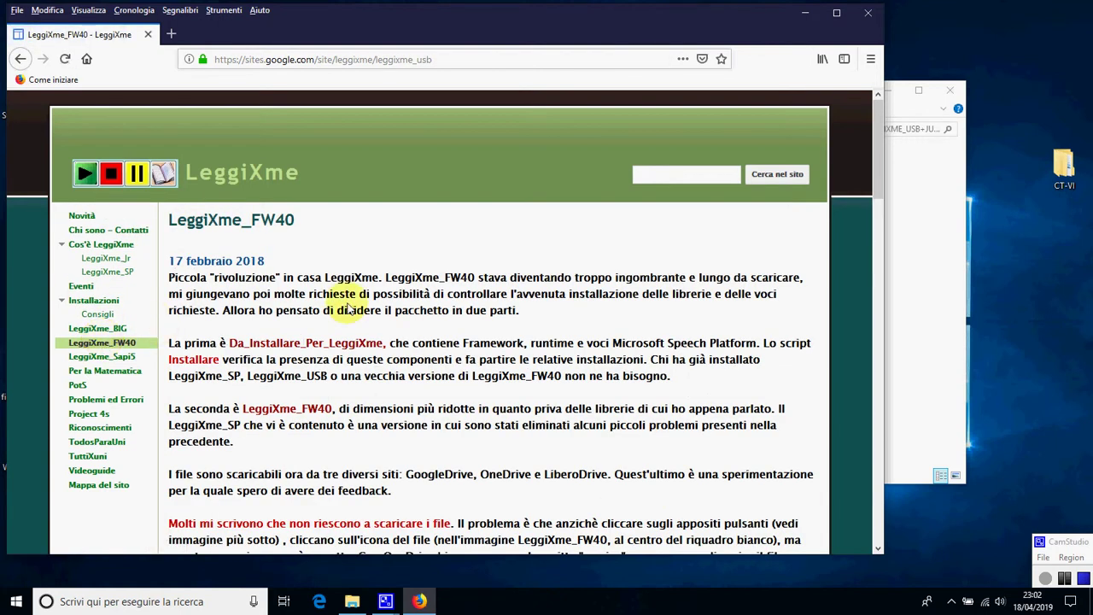
scroll(350, 309, down, 6)
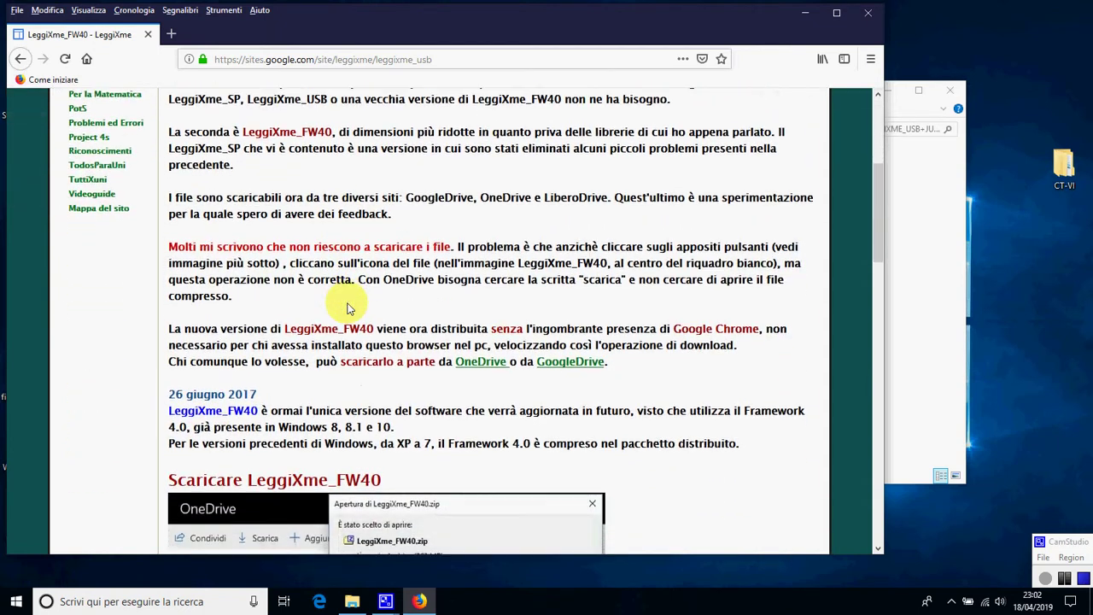
scroll(349, 307, down, 5)
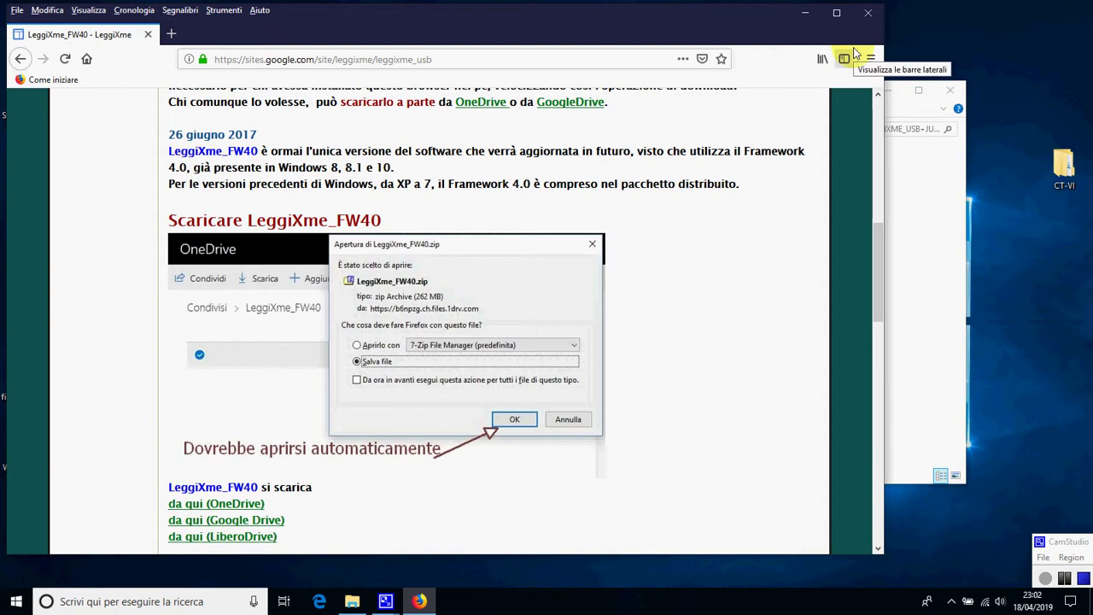
click(868, 14)
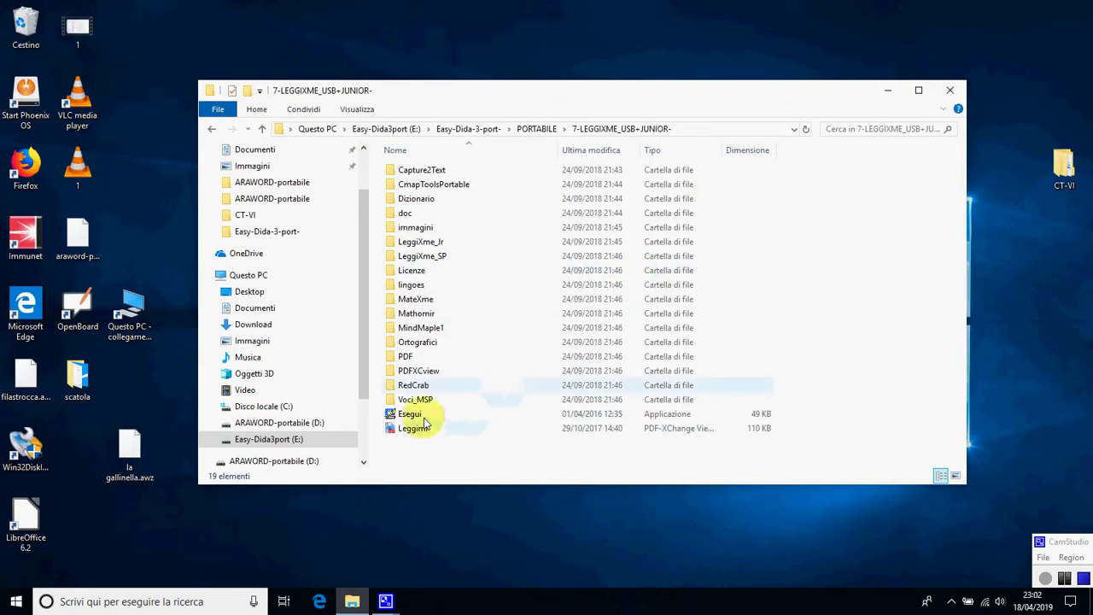
Return to the root of the Easy-Dida3port (E:) drive and reopen the Easy-Dida-3-port- folder.
click(262, 129)
click(262, 129)
click(262, 129)
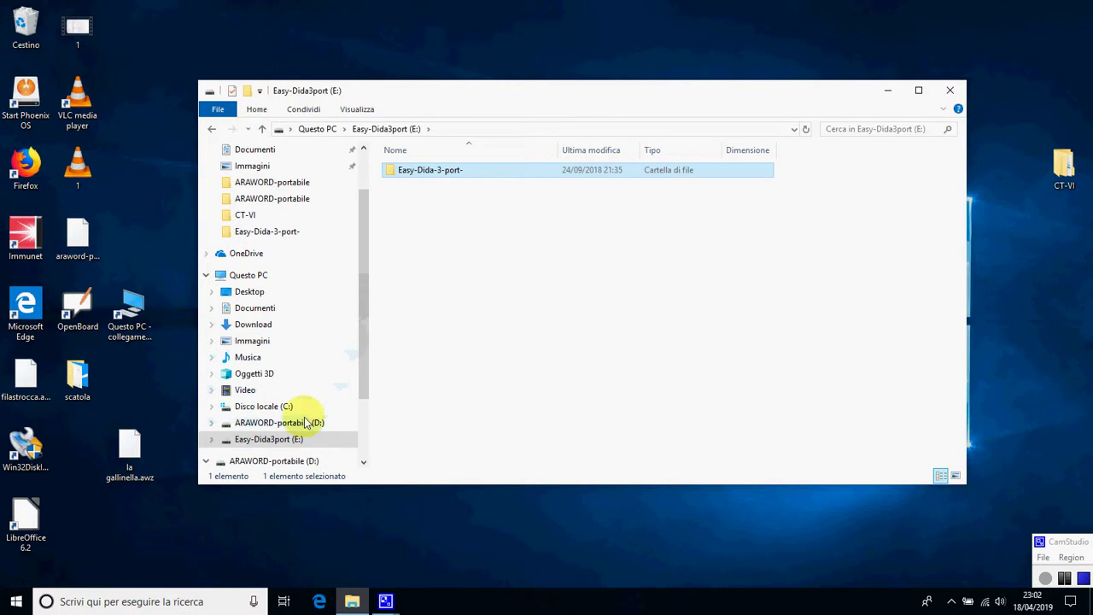
double_click(501, 170)
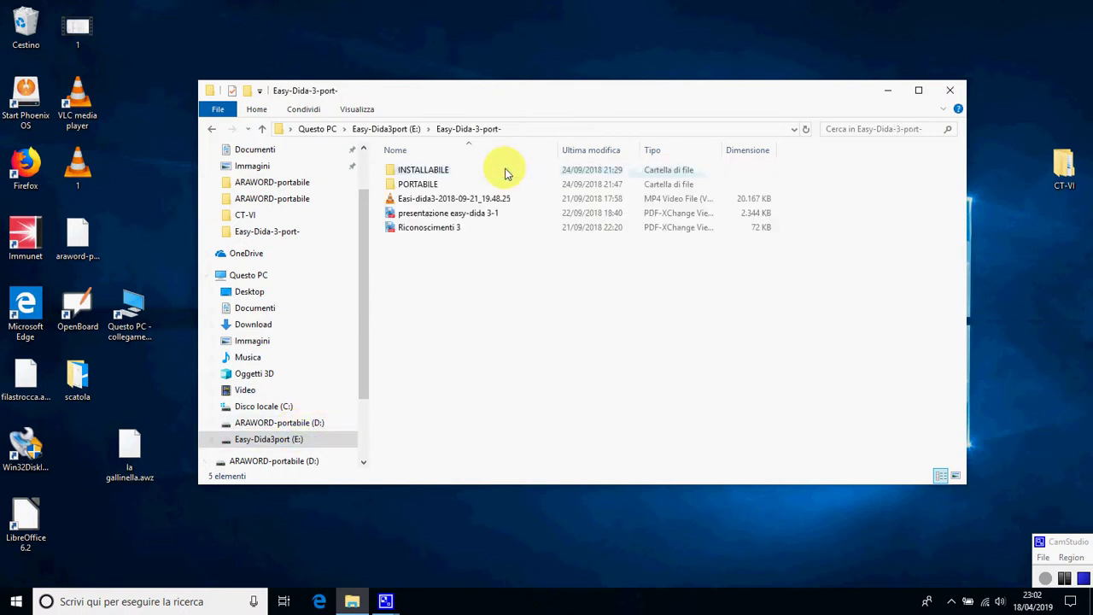
Open the 7-LEGGIXME_USB+JUNIOR- folder inside PORTABILE and run the Esegui application.
double_click(453, 184)
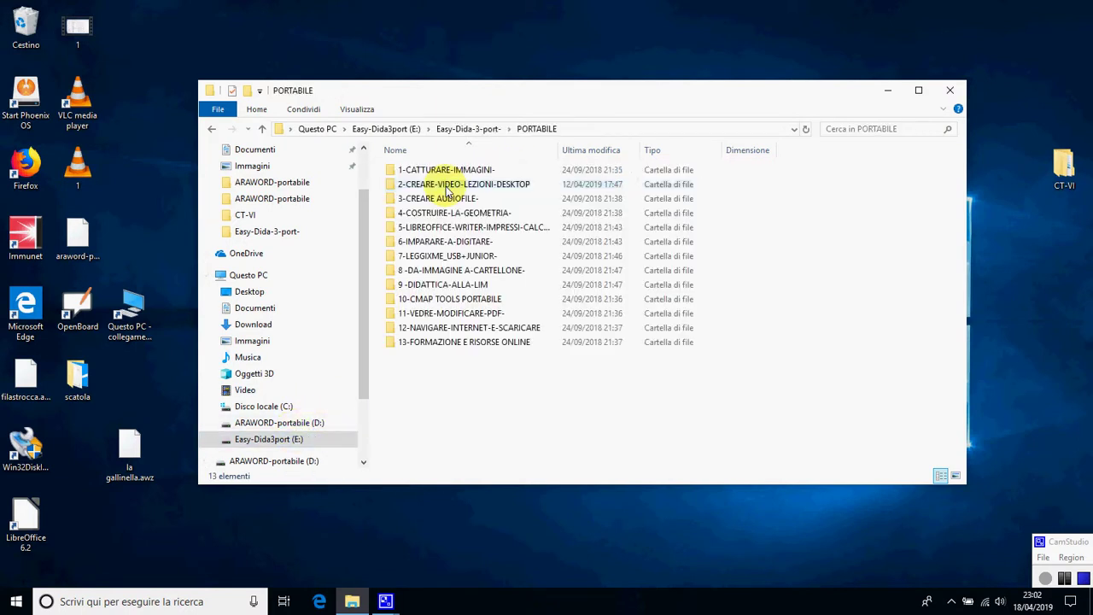
click(431, 258)
double_click(431, 257)
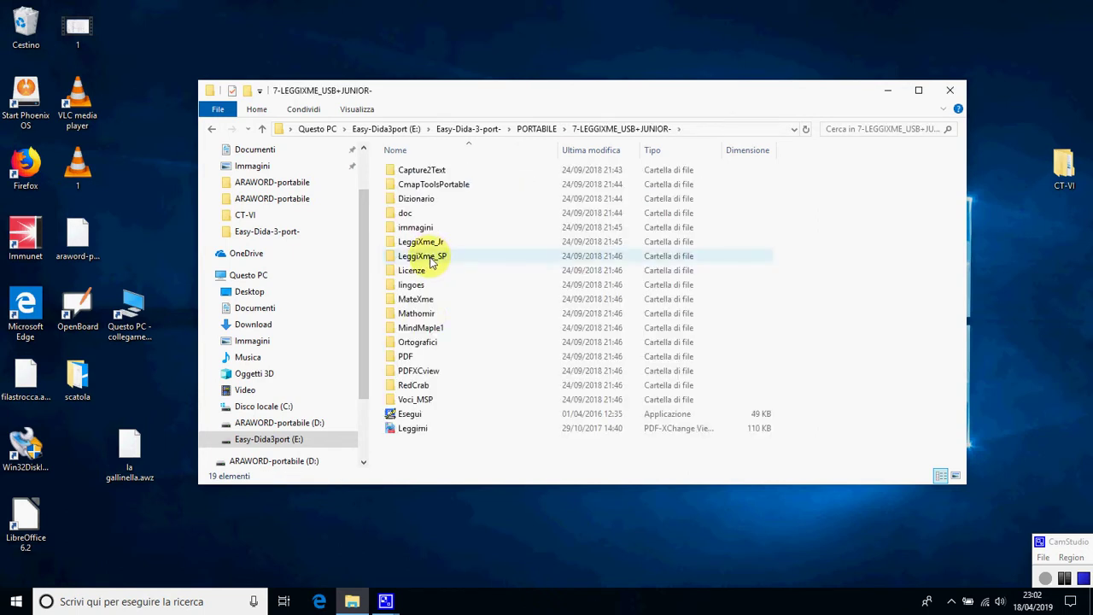
click(404, 415)
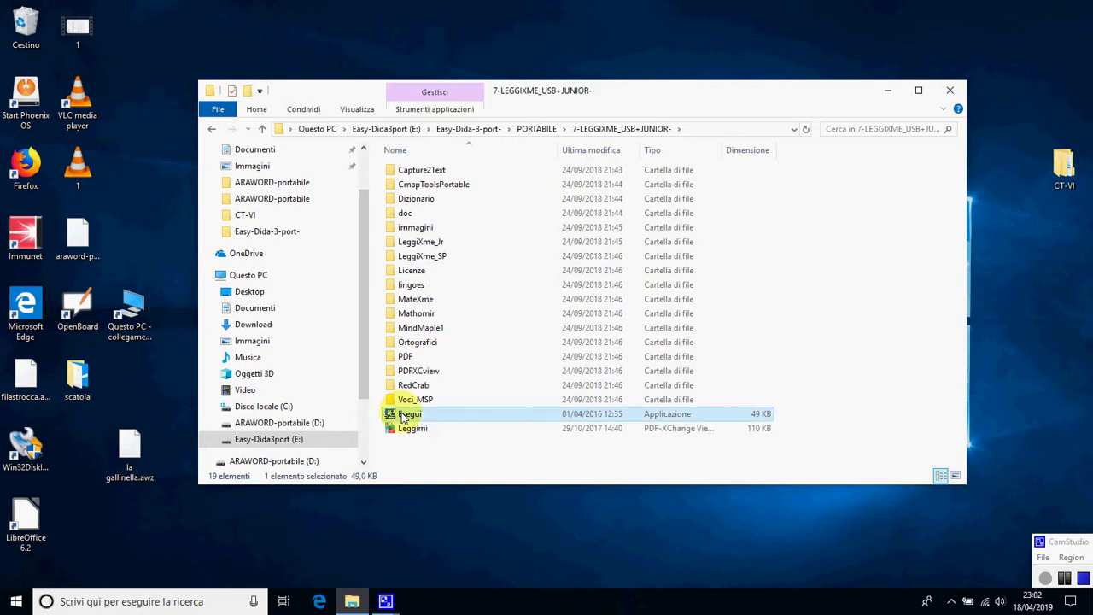
double_click(404, 415)
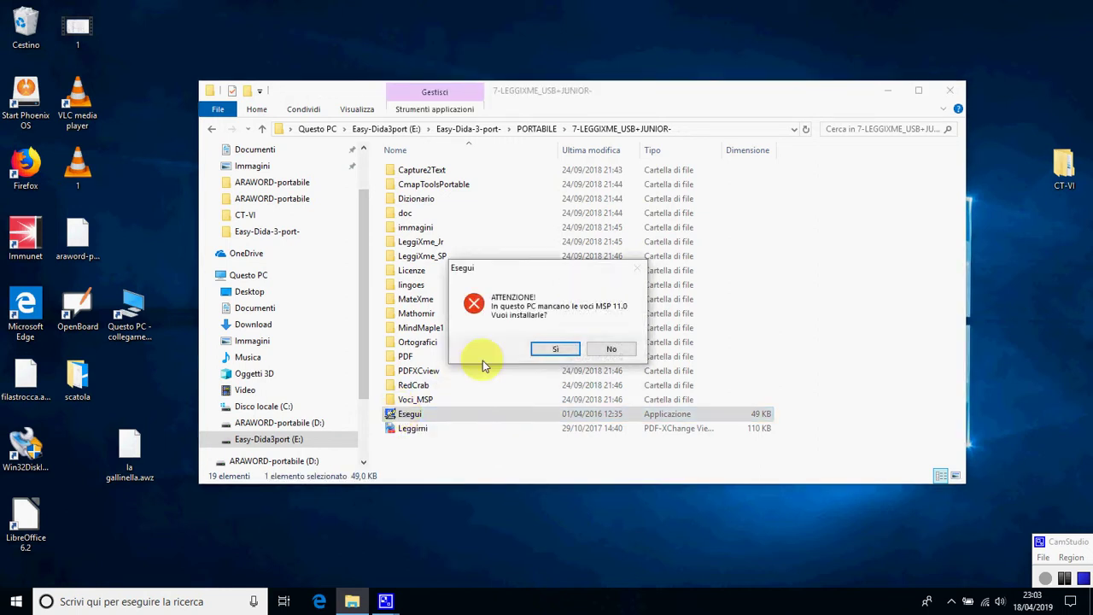
Install all the missing MSP 11.0 voices, accepting the Microsoft Server Speech Platform Runtime licence, and close the library installer.
click(555, 350)
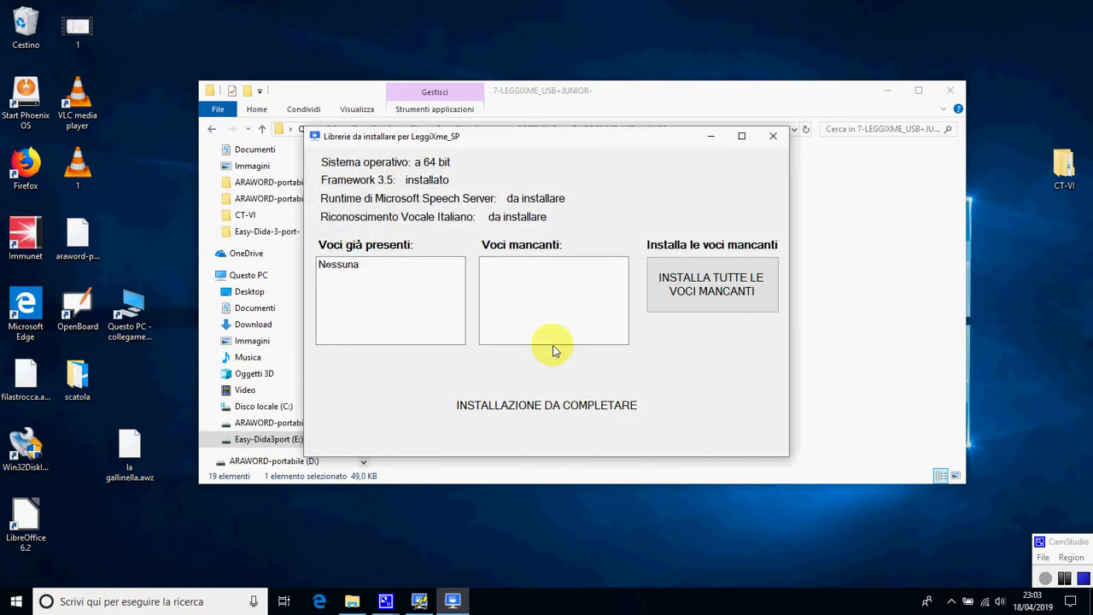
click(679, 288)
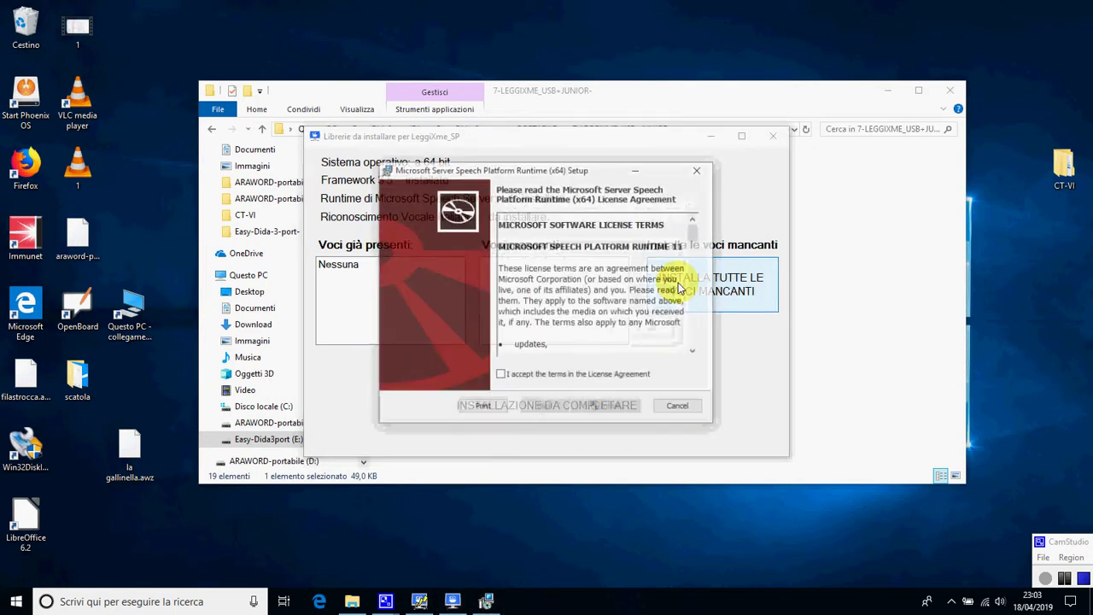
click(501, 375)
click(623, 408)
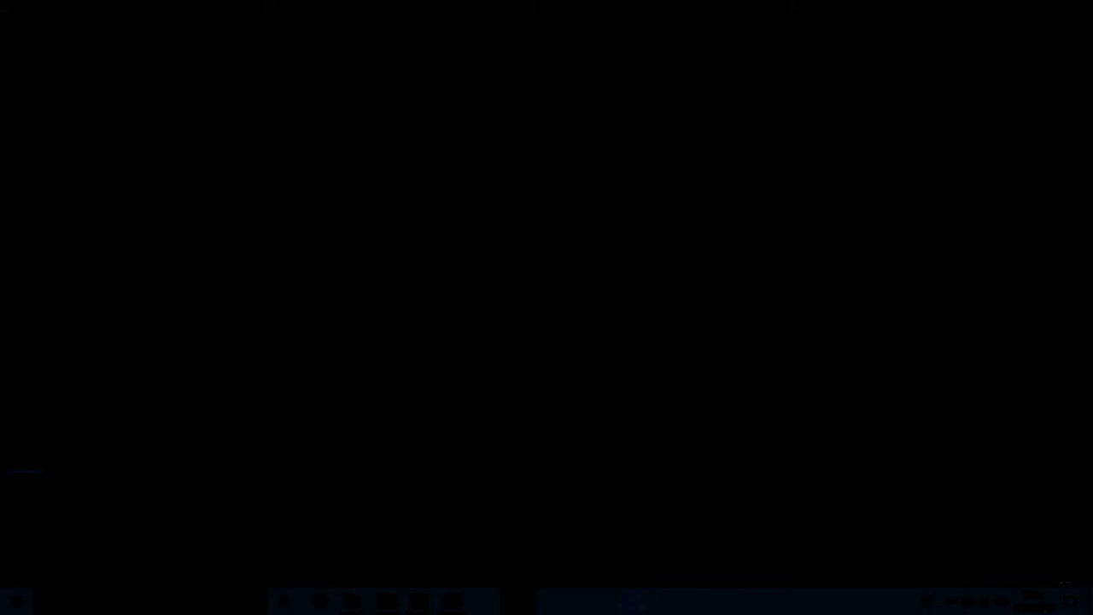
click(525, 391)
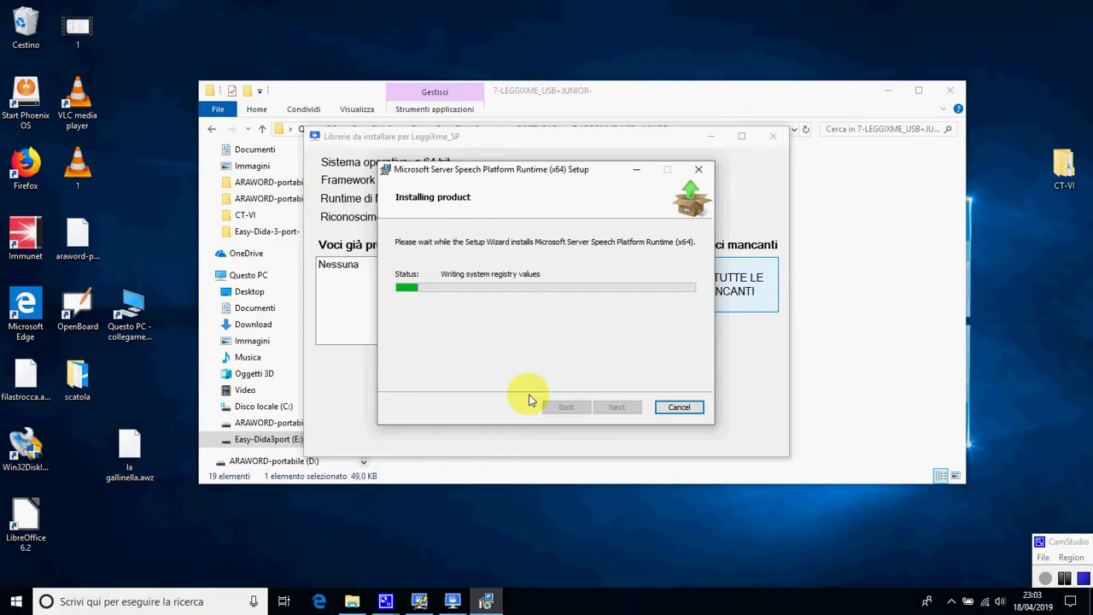
click(616, 406)
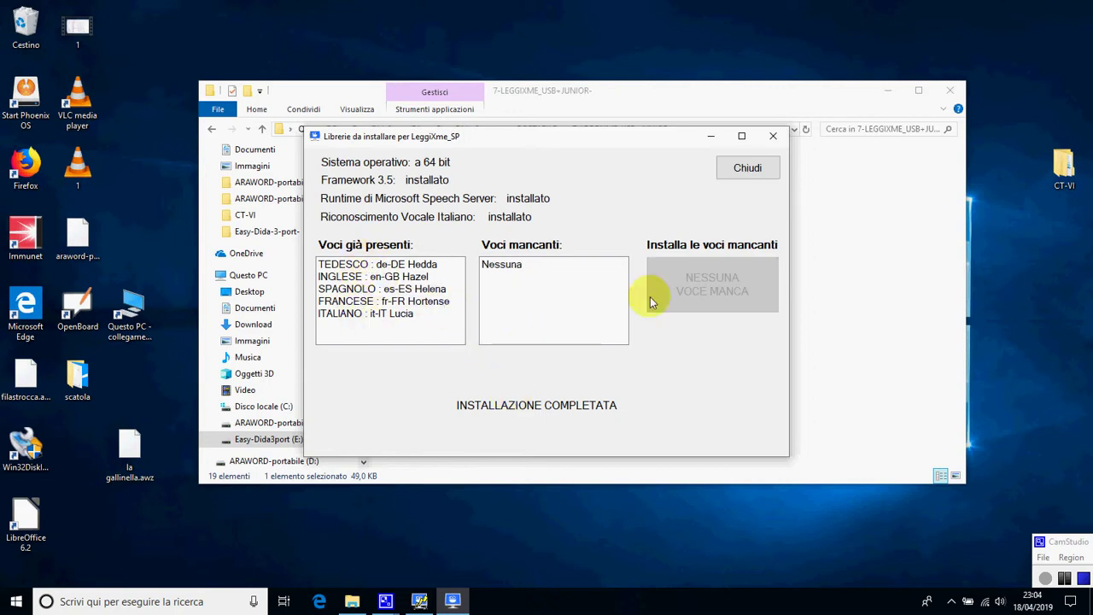
click(765, 172)
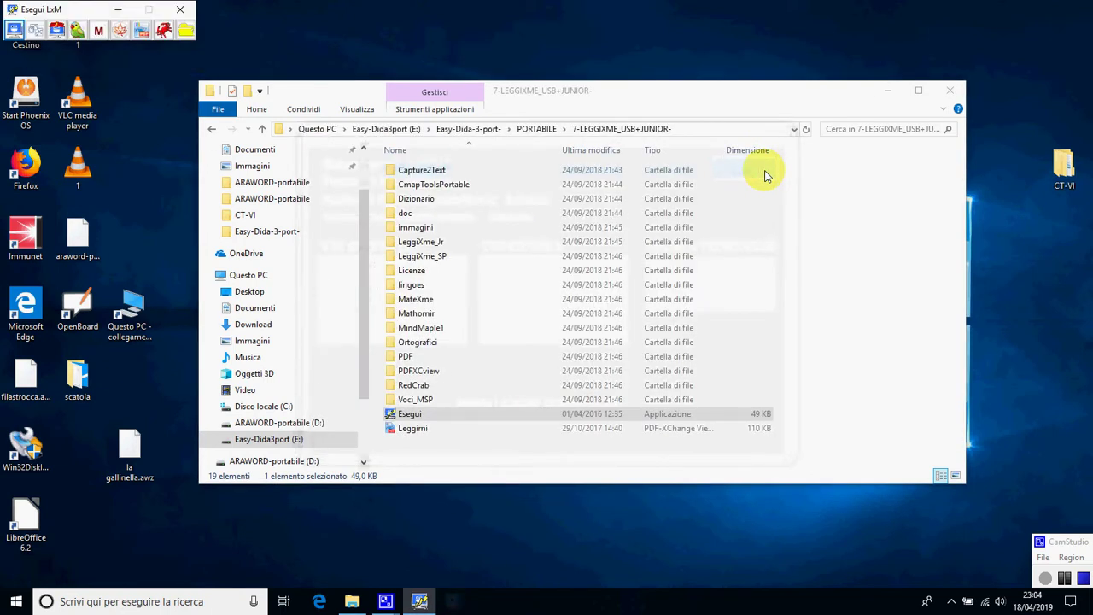
Start LeggiXme_SP from the Esegui LxM launcher, dismiss the welcome message and expand it to its text editor.
click(14, 34)
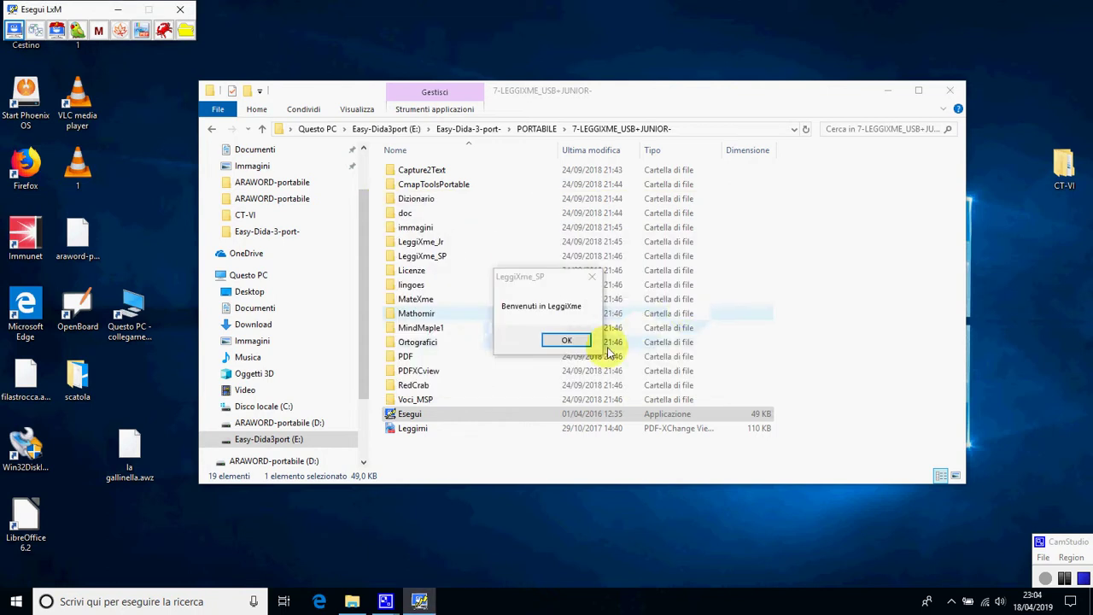
click(566, 341)
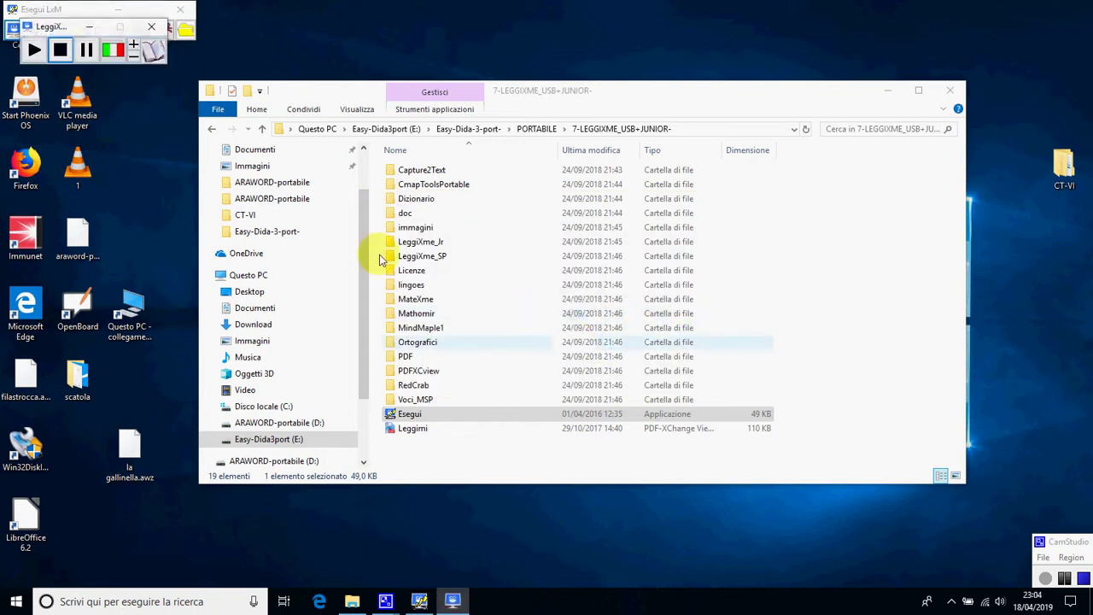
click(152, 49)
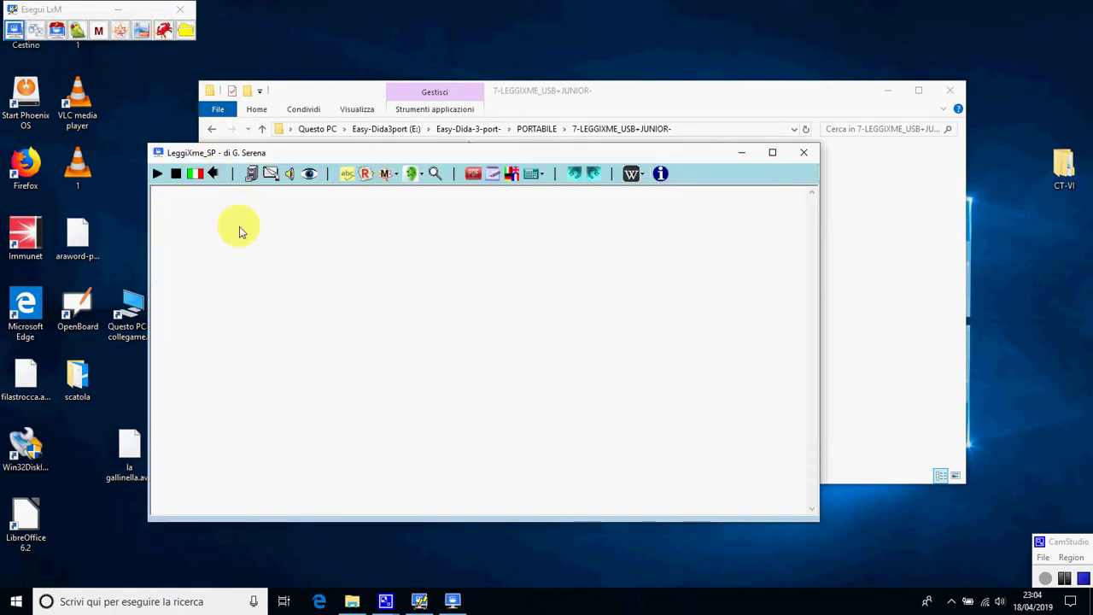
Write "questo programma legge ad alta voce" in the LeggiXme_SP editor and have it read aloud.
text(questo programma legge)
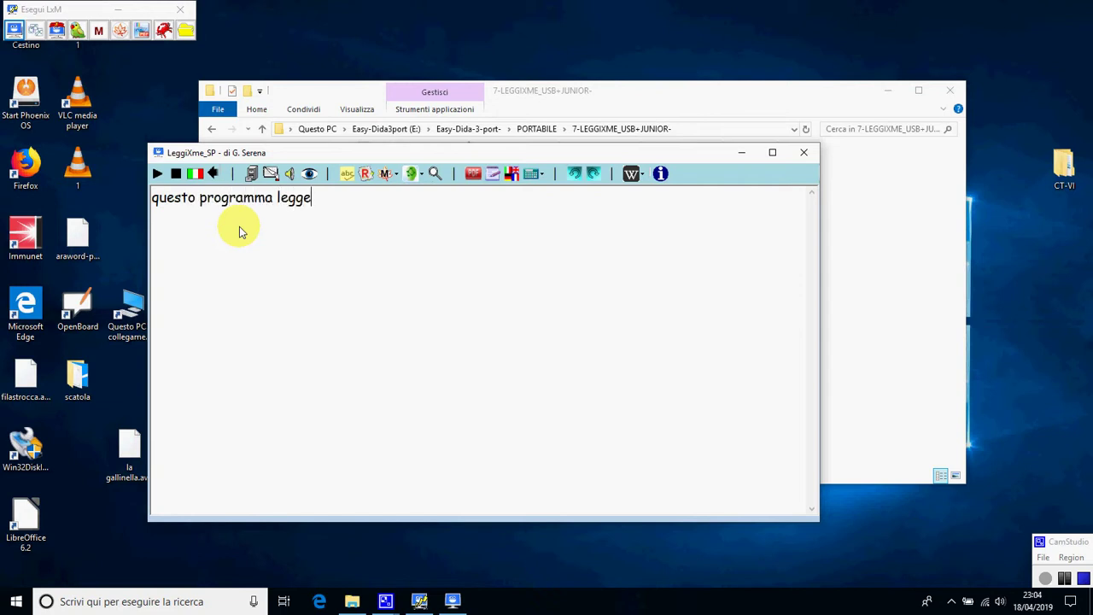
text( ad alta voce)
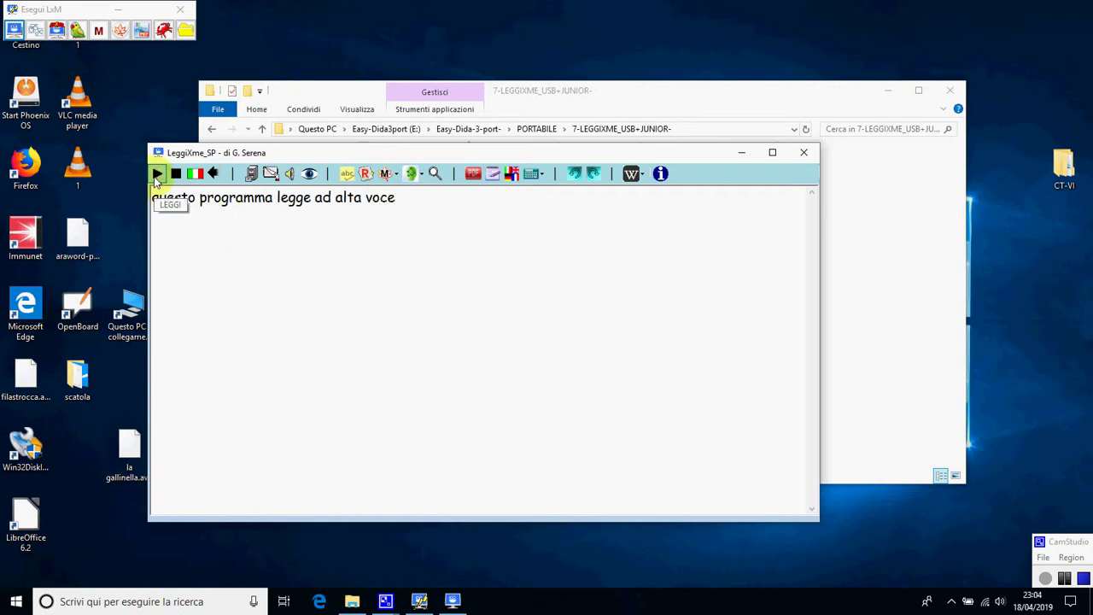
click(157, 176)
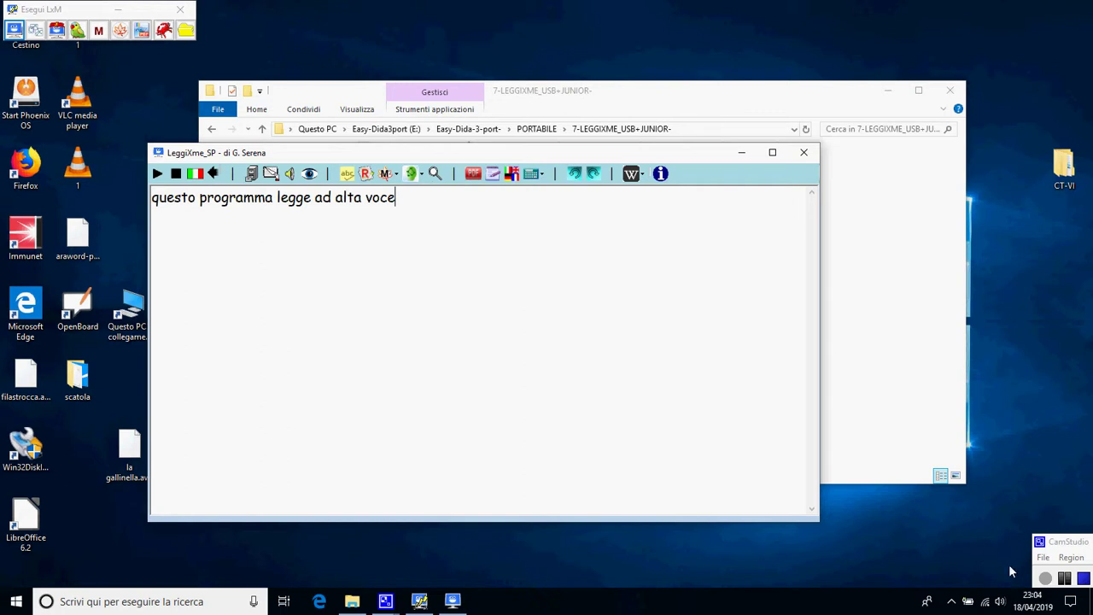
click(1065, 579)
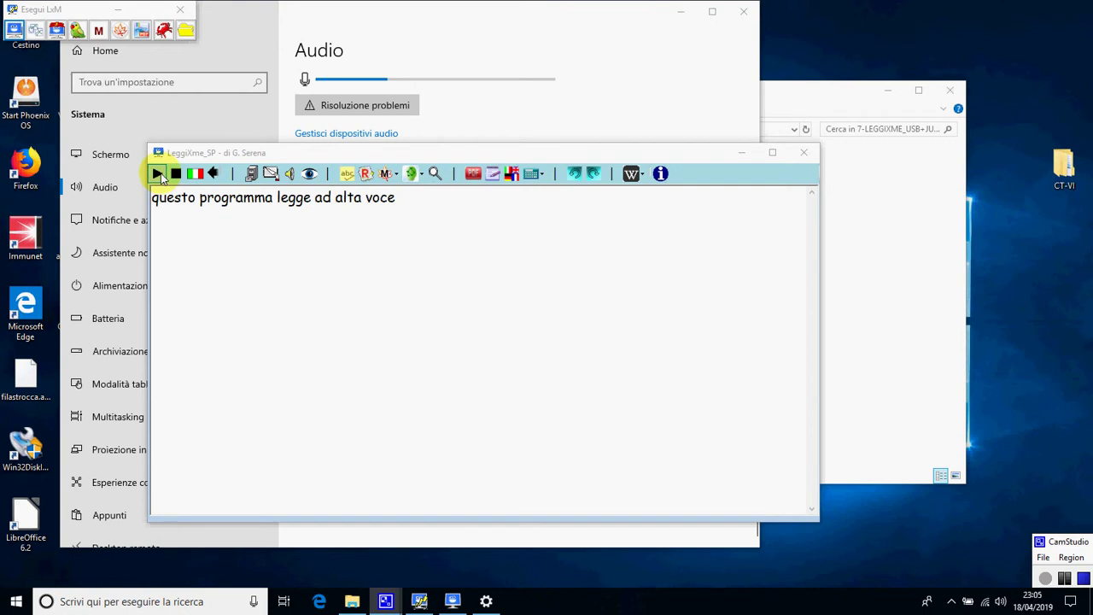
click(159, 175)
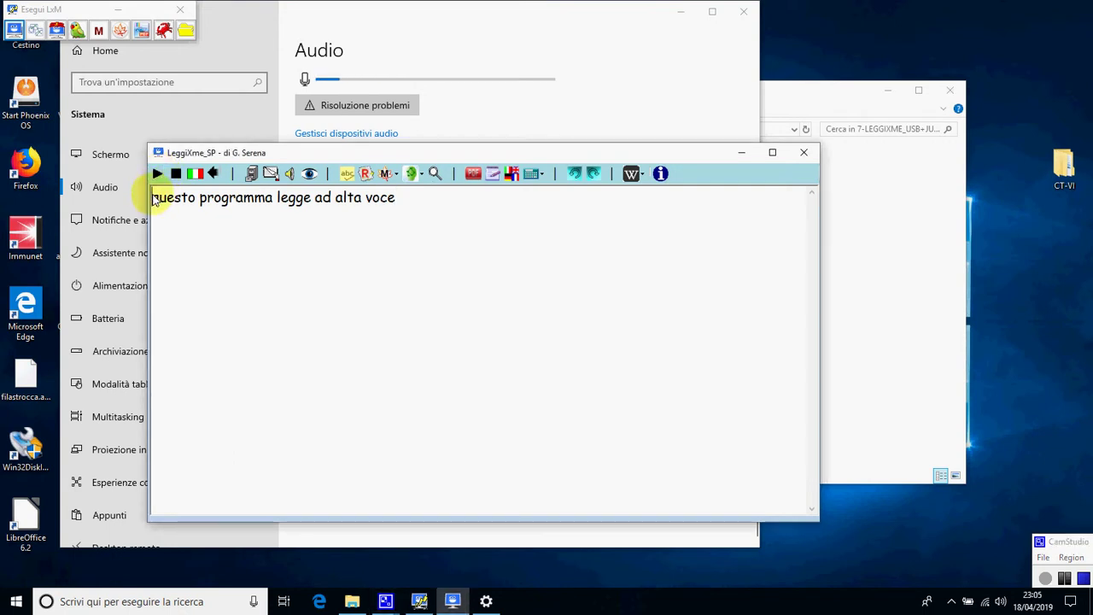
click(158, 174)
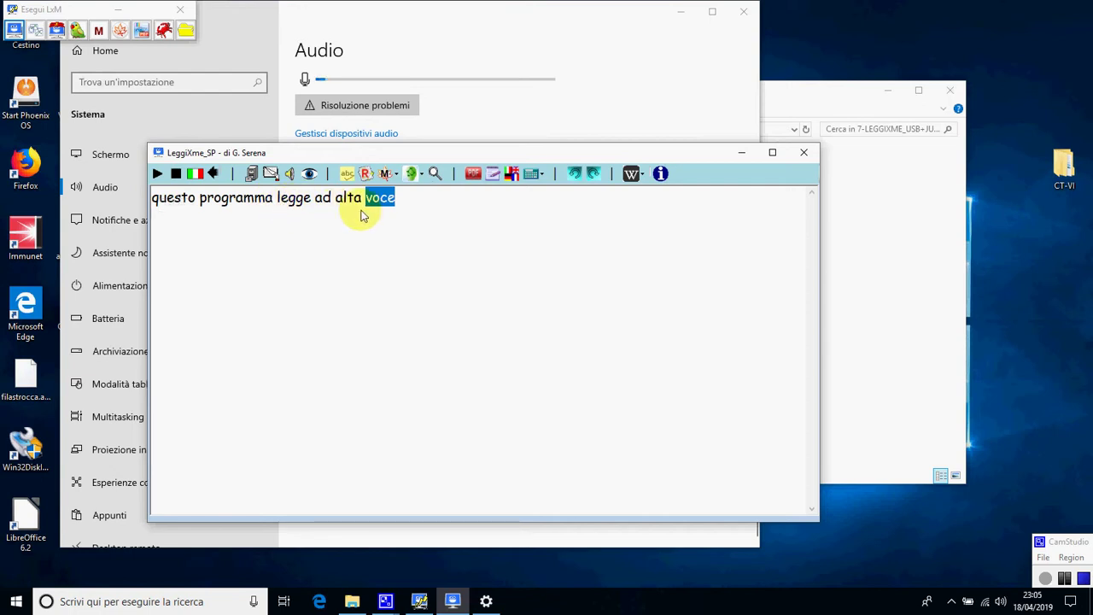
Turn on the Legge Par audio option and continue the sentence with "e parla in molte lingue".
click(291, 174)
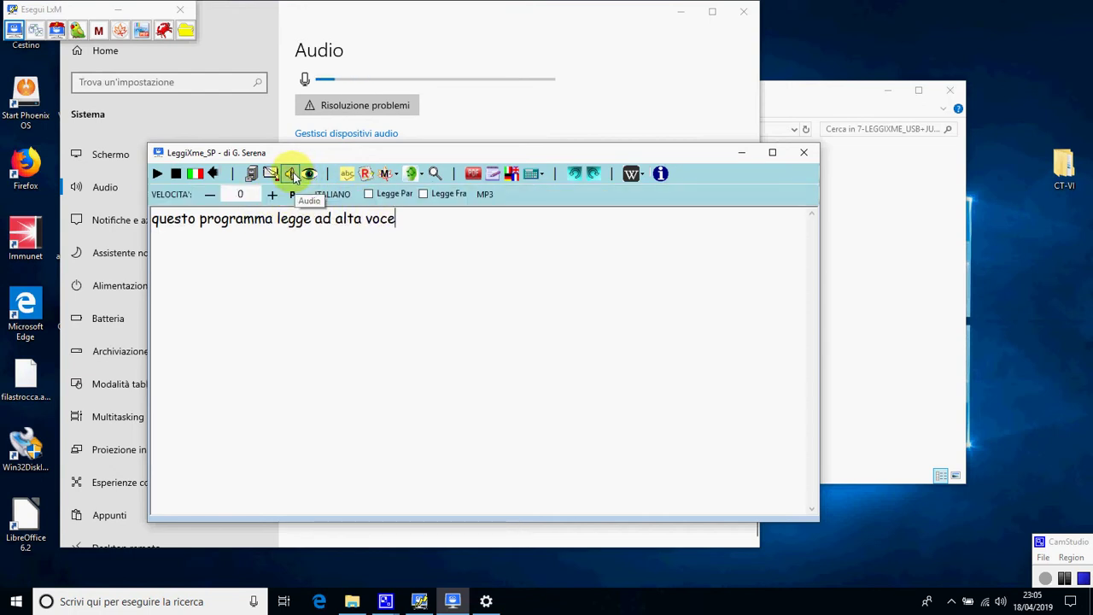
click(374, 195)
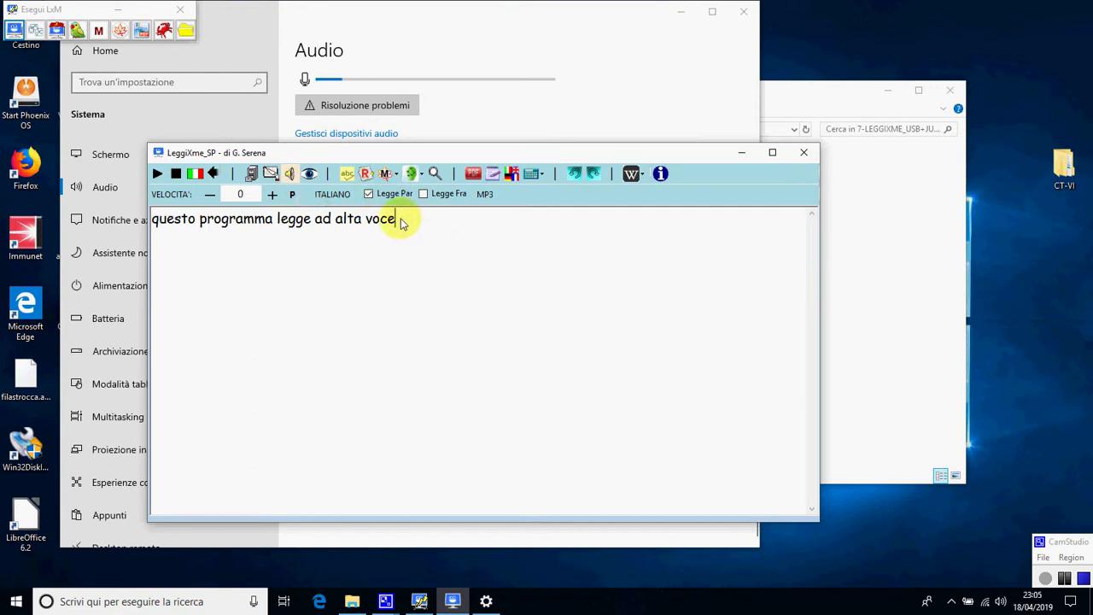
text(e parla in moltr)
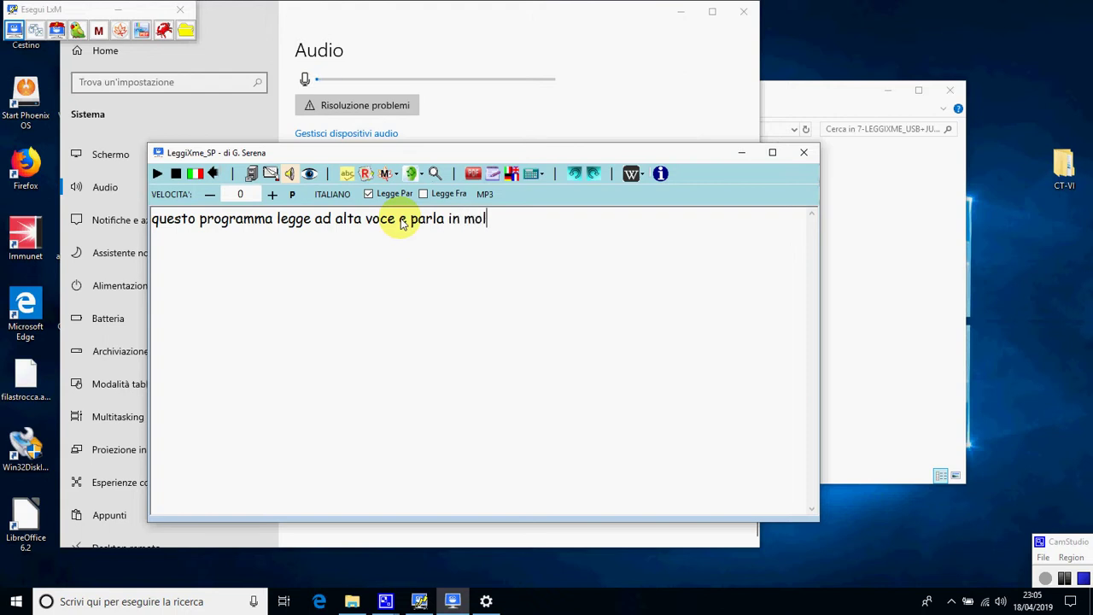
key(BackSpace)
text(e lingue)
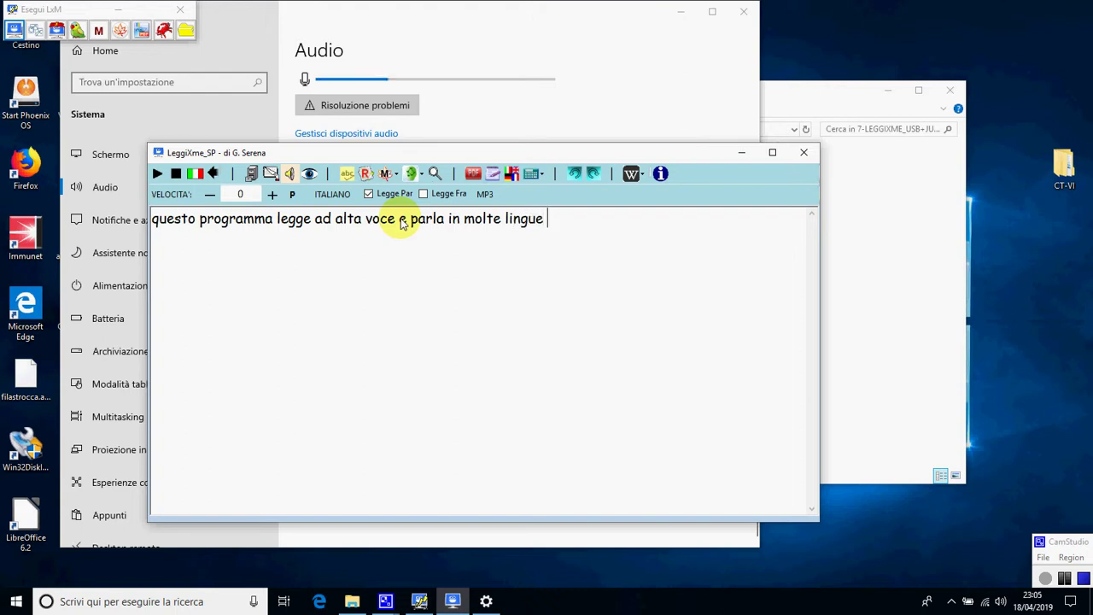
Close LeggiXme_SP without saving the document, and close the Esegui LxM launcher, the audio settings and the folder window.
click(806, 153)
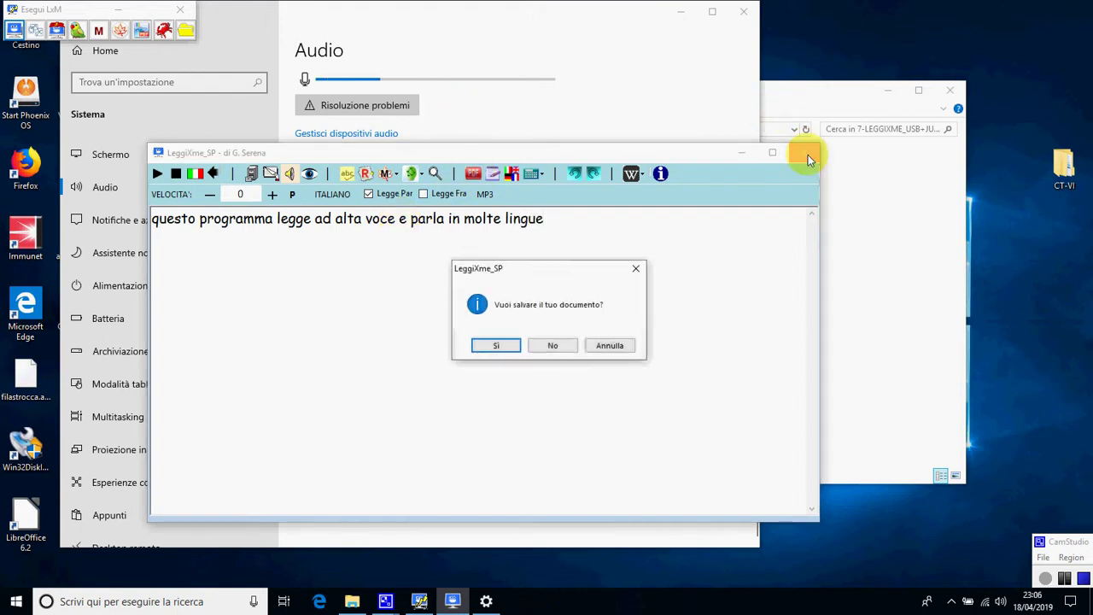
click(547, 347)
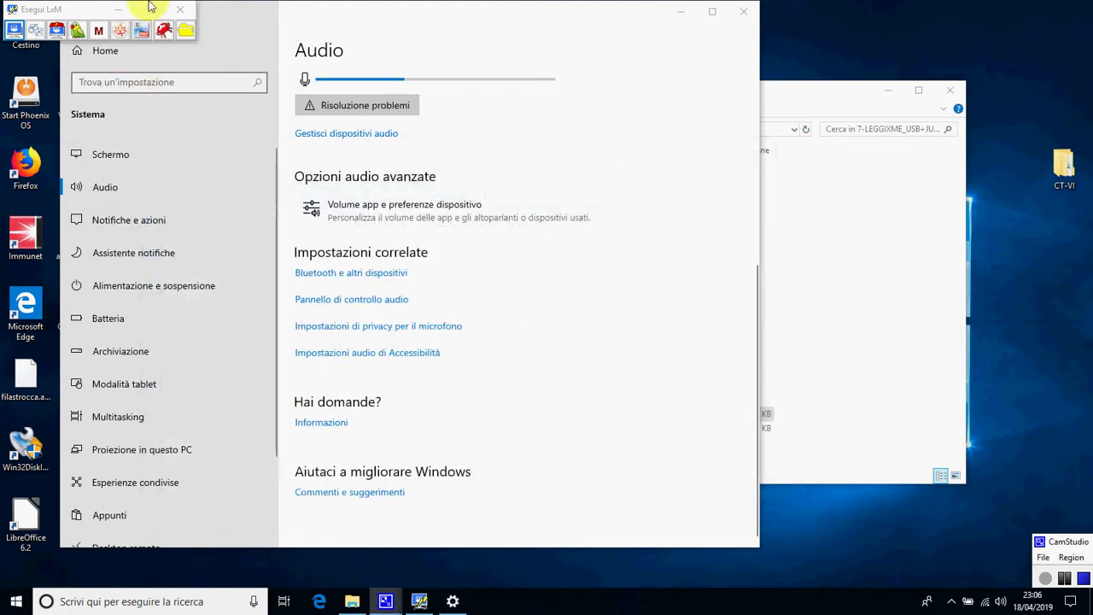
click(180, 9)
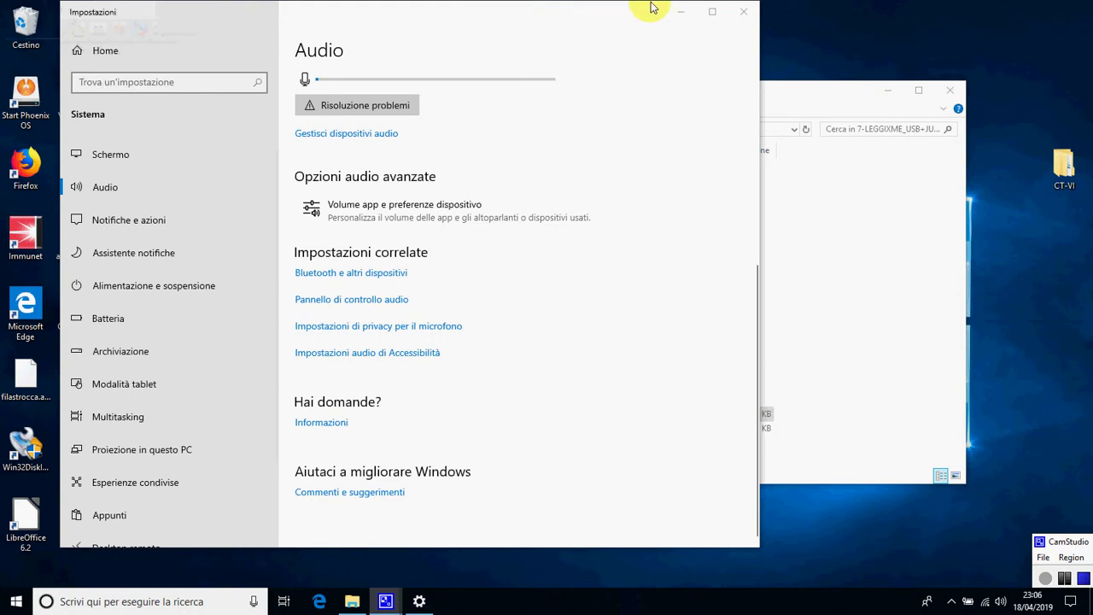
click(743, 11)
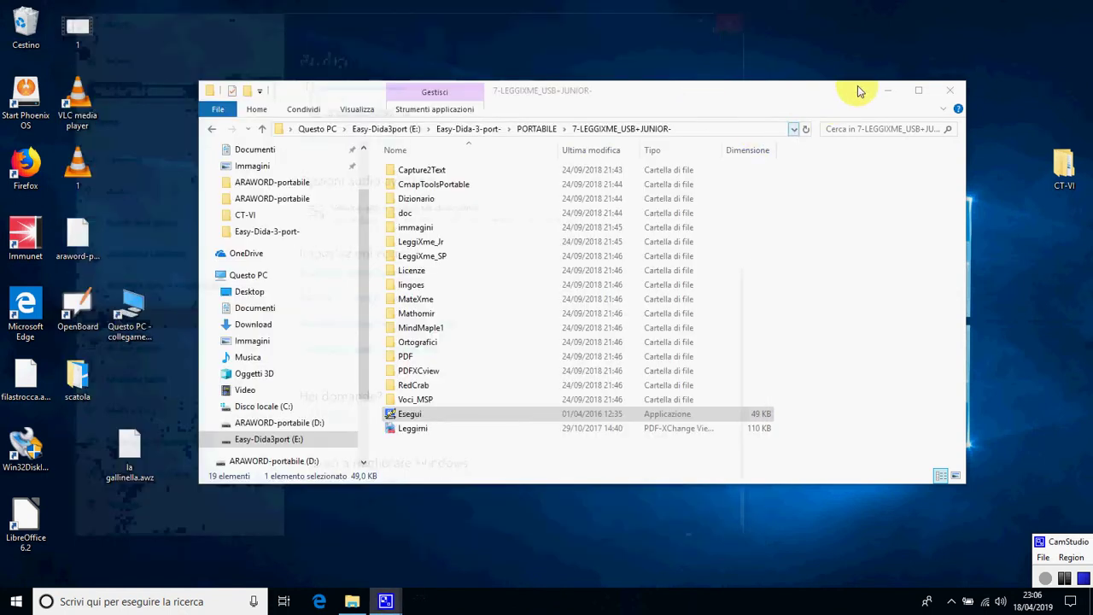
click(949, 90)
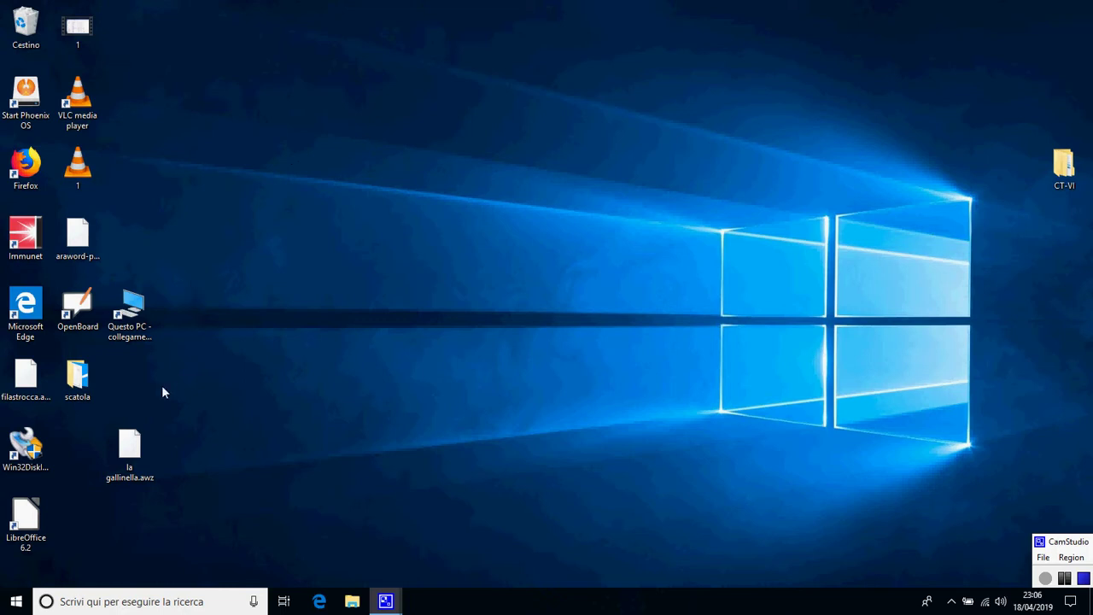
Open the ARAWORD_portabile folder on the ARAWORD-portabile (D:) drive and run the esegui_araword batch file.
double_click(133, 316)
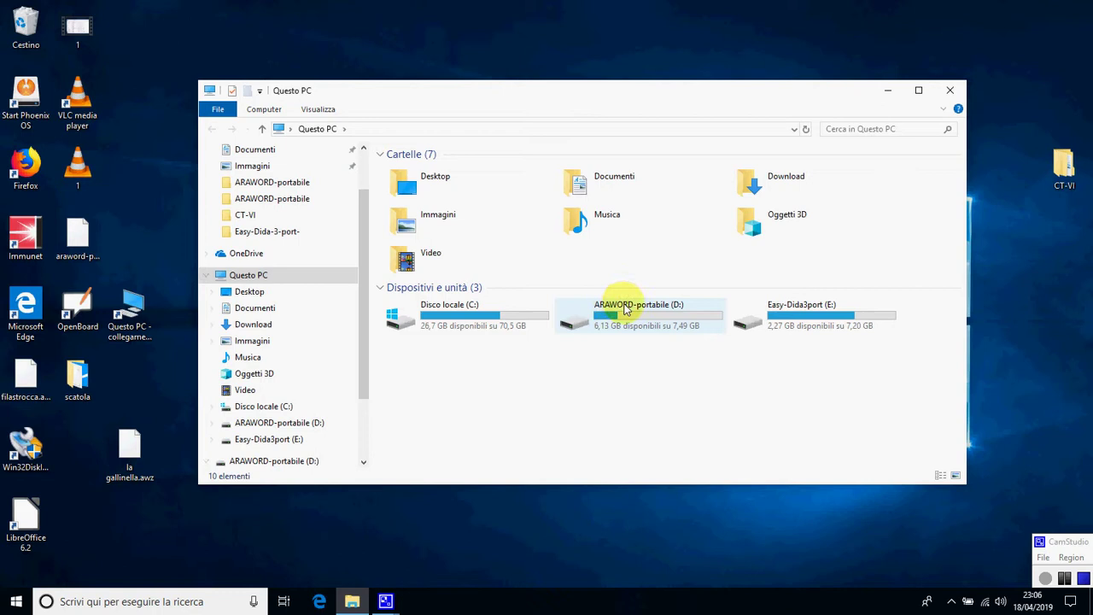
double_click(626, 309)
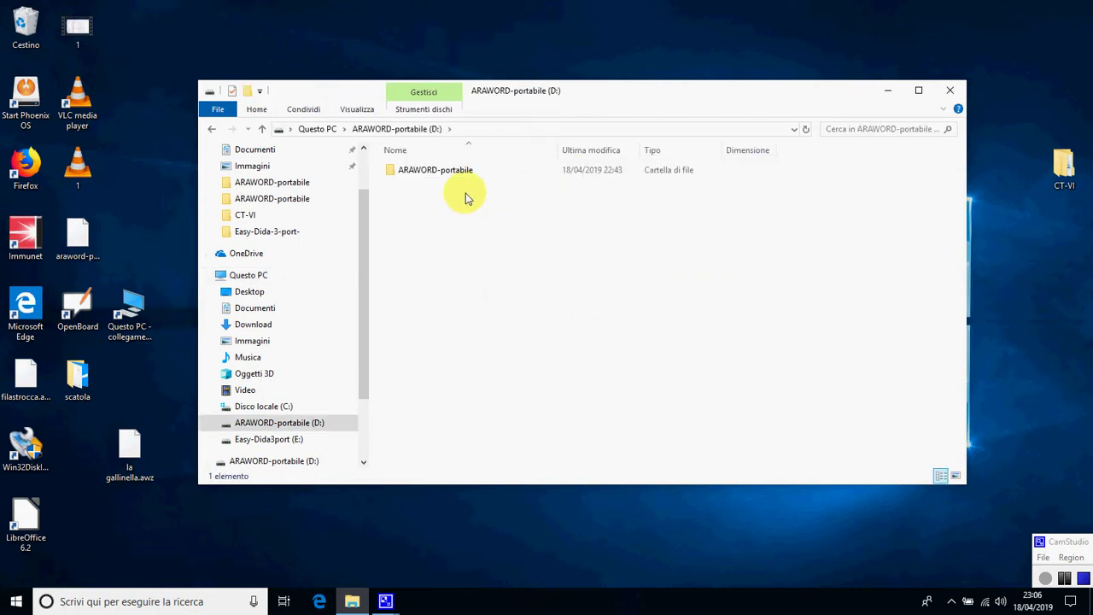
double_click(456, 169)
double_click(461, 170)
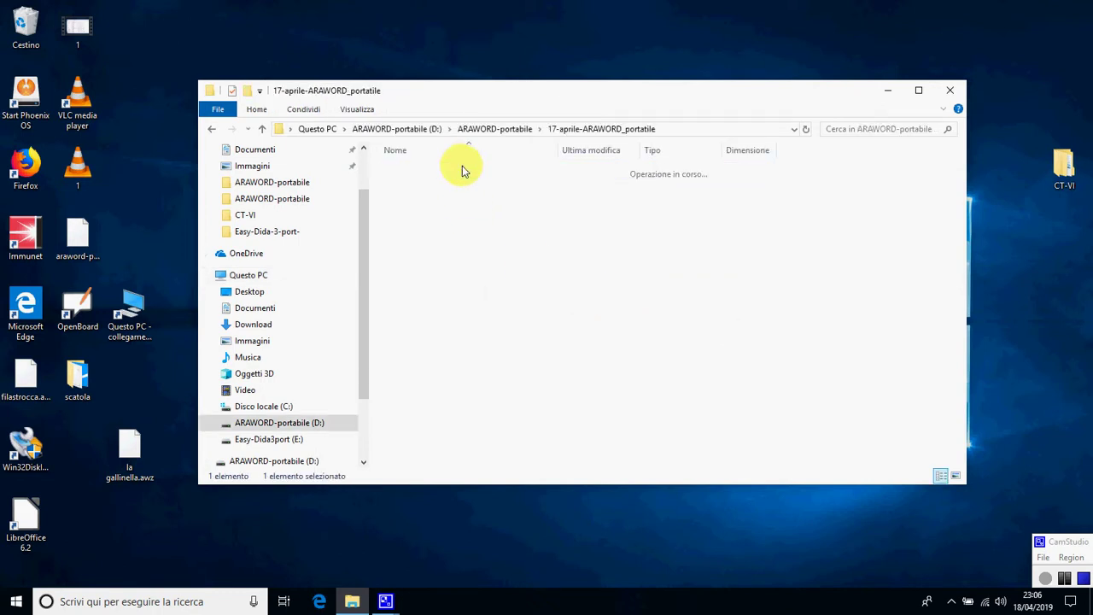
double_click(464, 169)
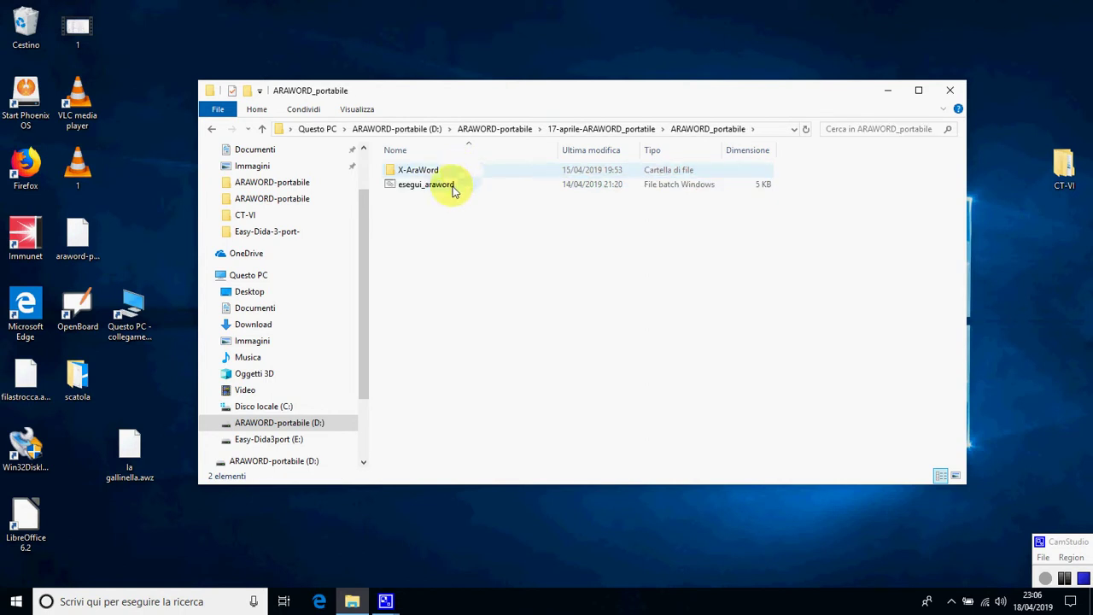
double_click(451, 187)
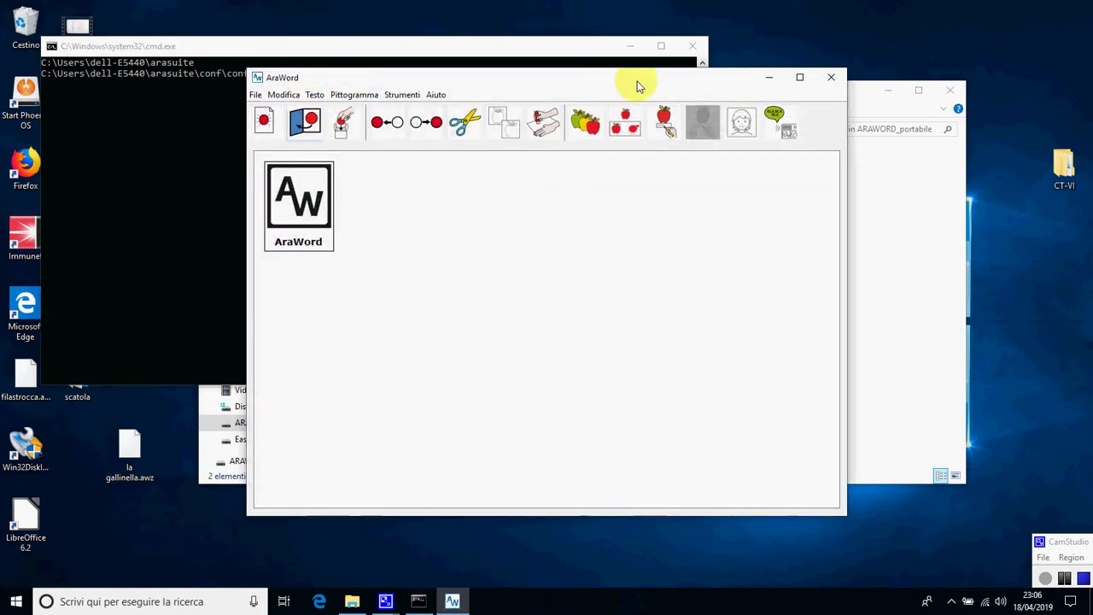
Maximize AraWord and open araword-portabile.awz from the Desktop, abandoning the current document.
click(799, 77)
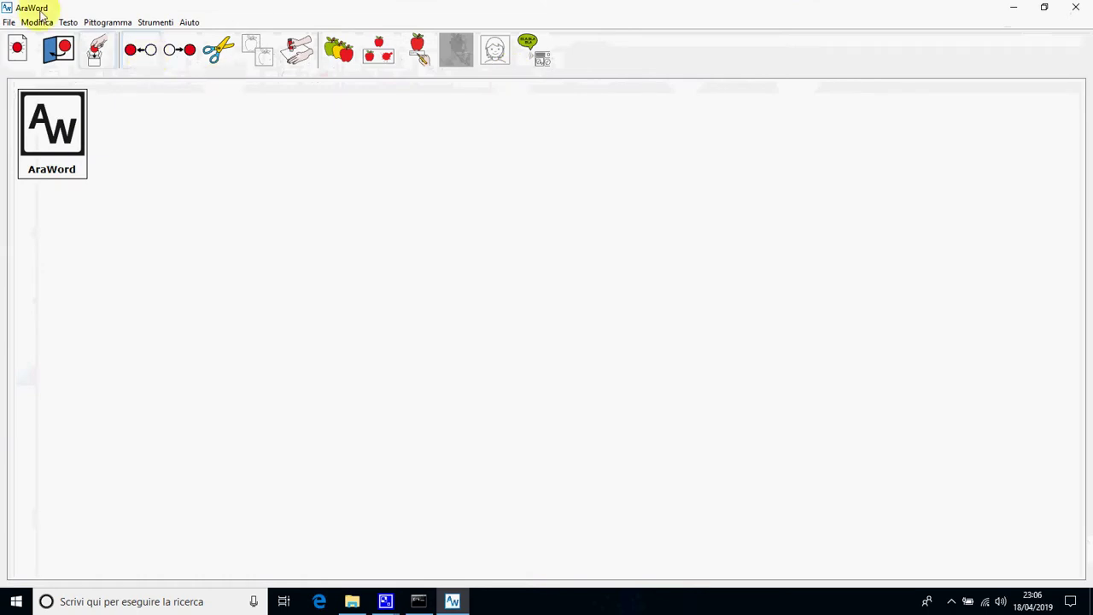
click(9, 23)
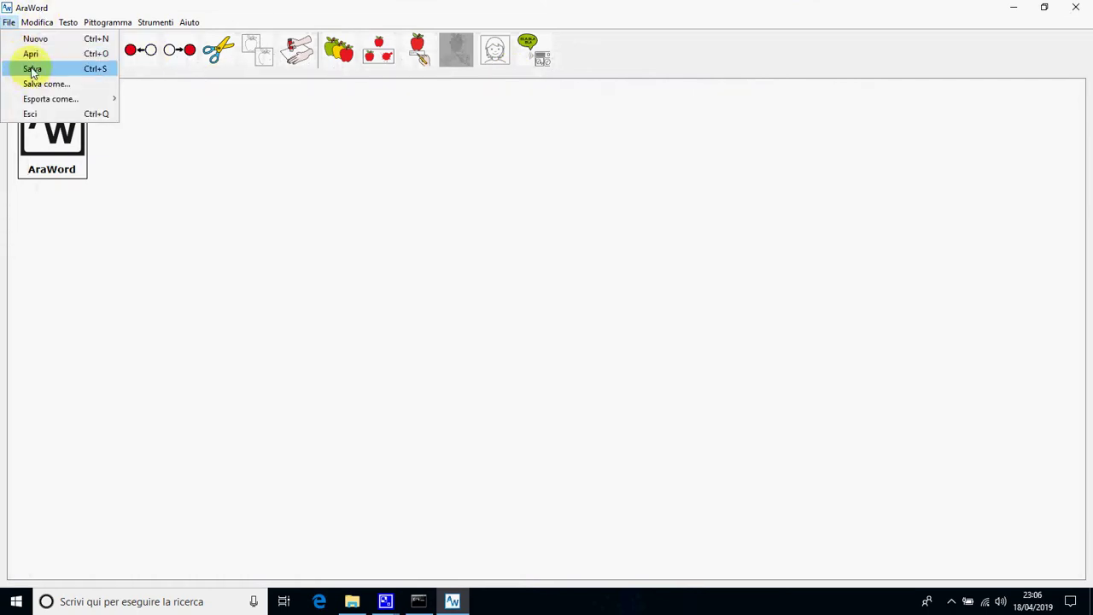
click(30, 54)
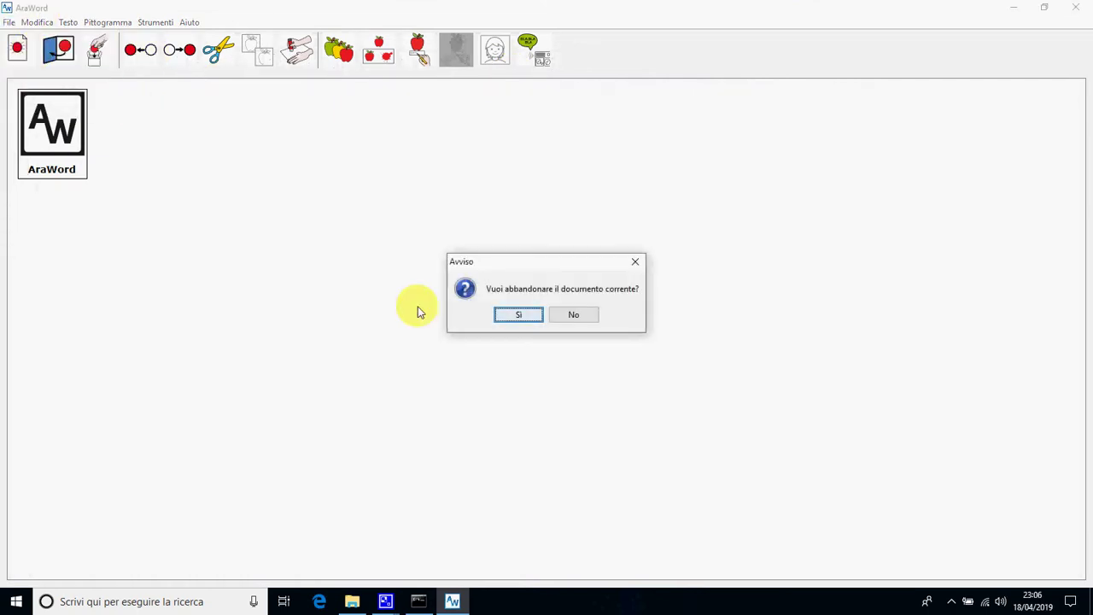
click(515, 314)
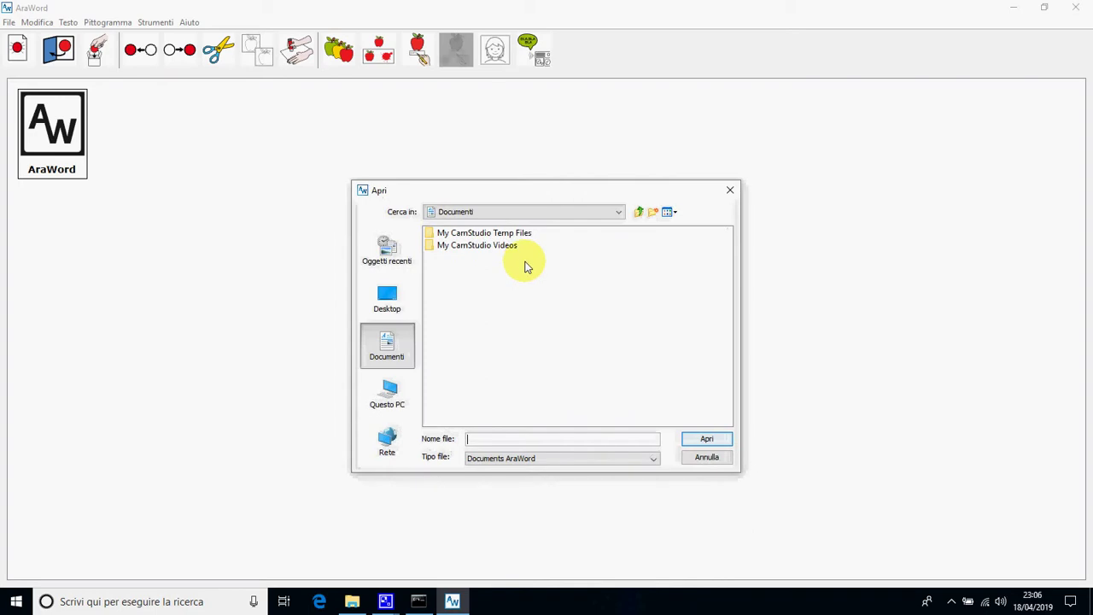
click(398, 291)
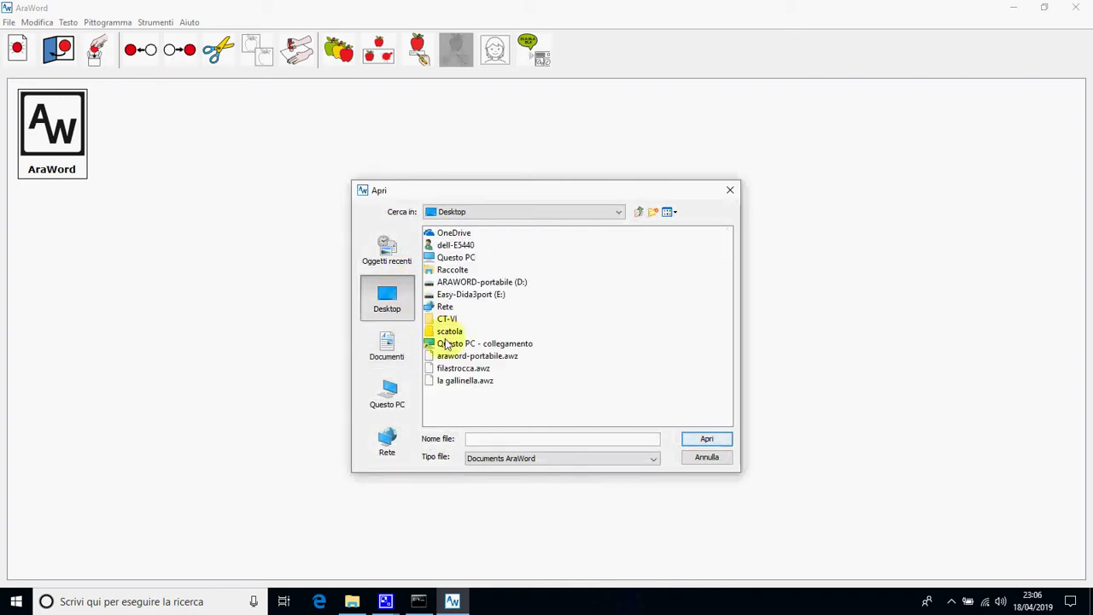
click(471, 358)
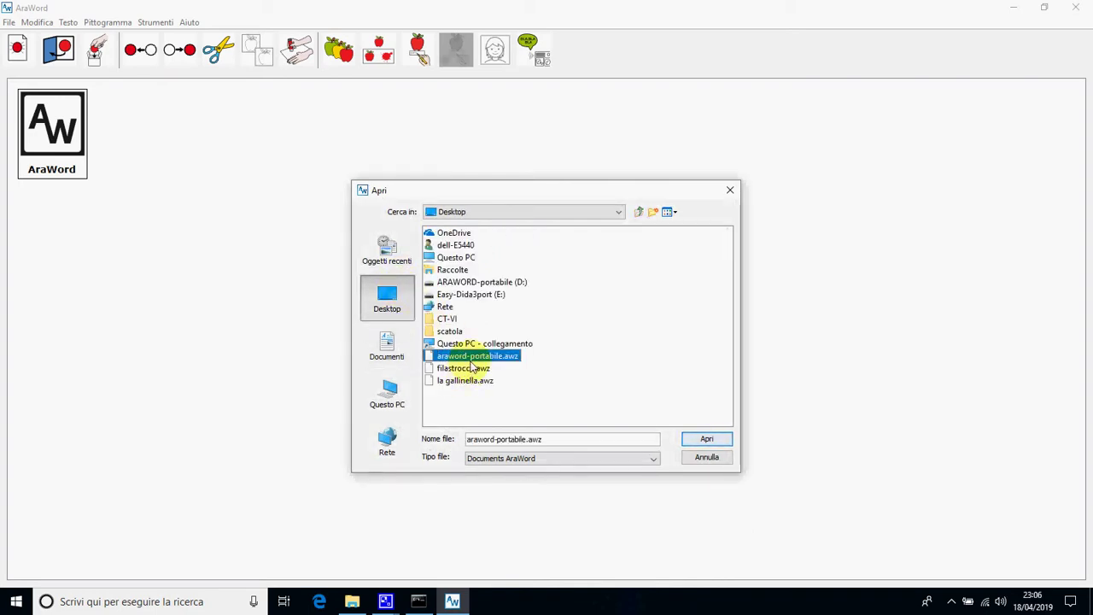
click(707, 440)
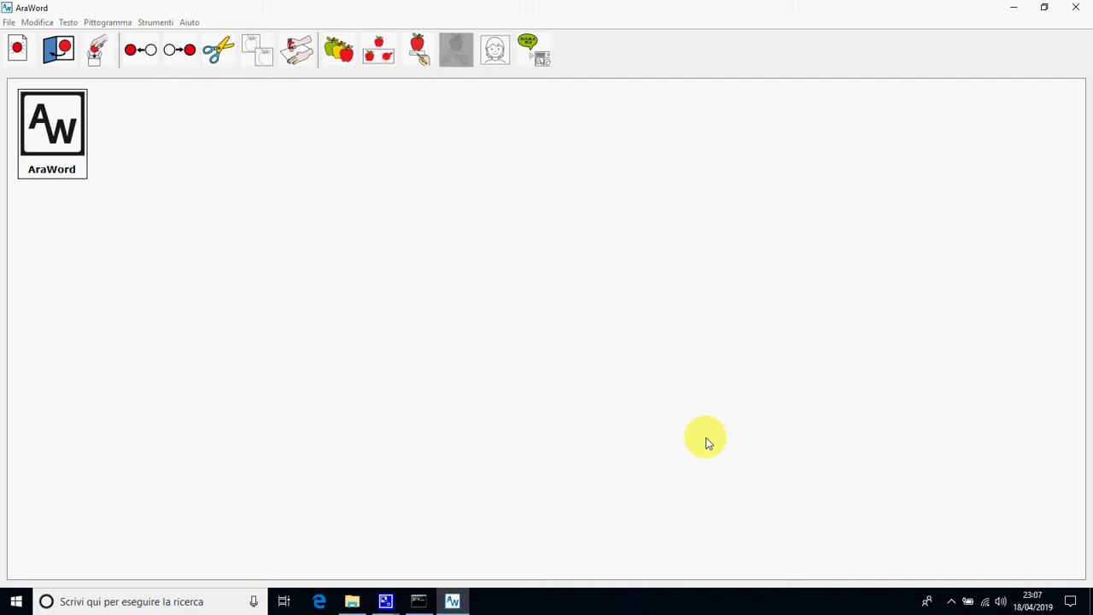
click(1043, 9)
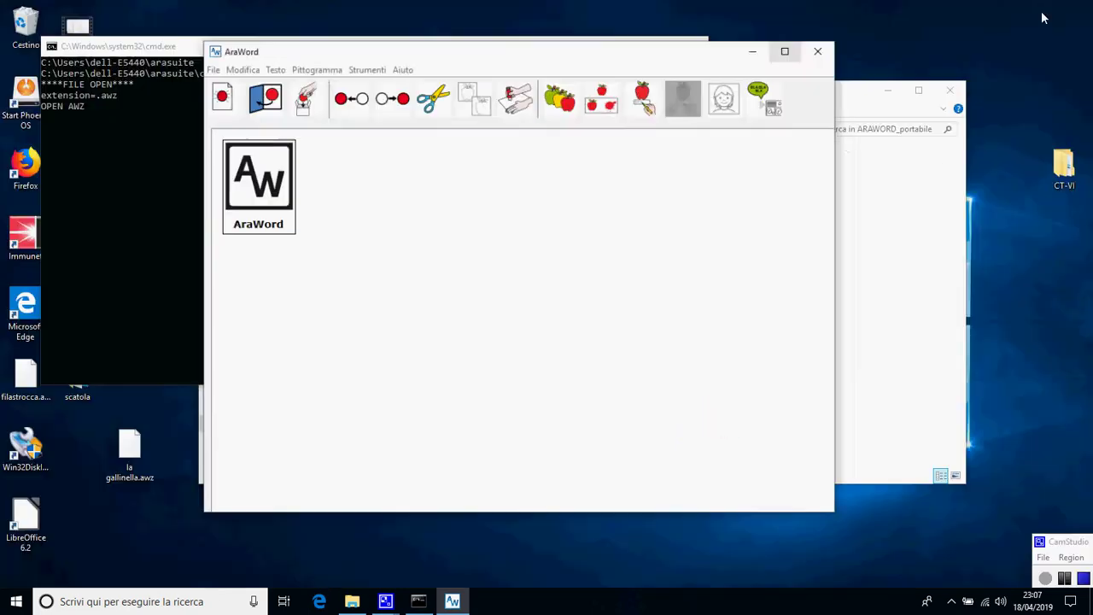
click(683, 77)
drag(684, 77, 550, 51)
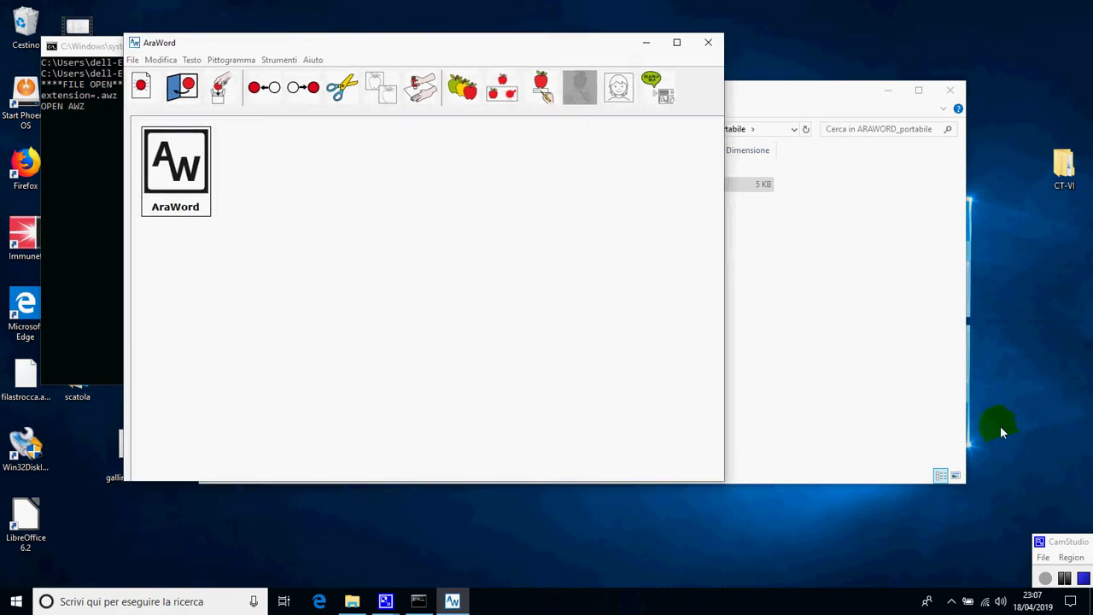
click(1064, 579)
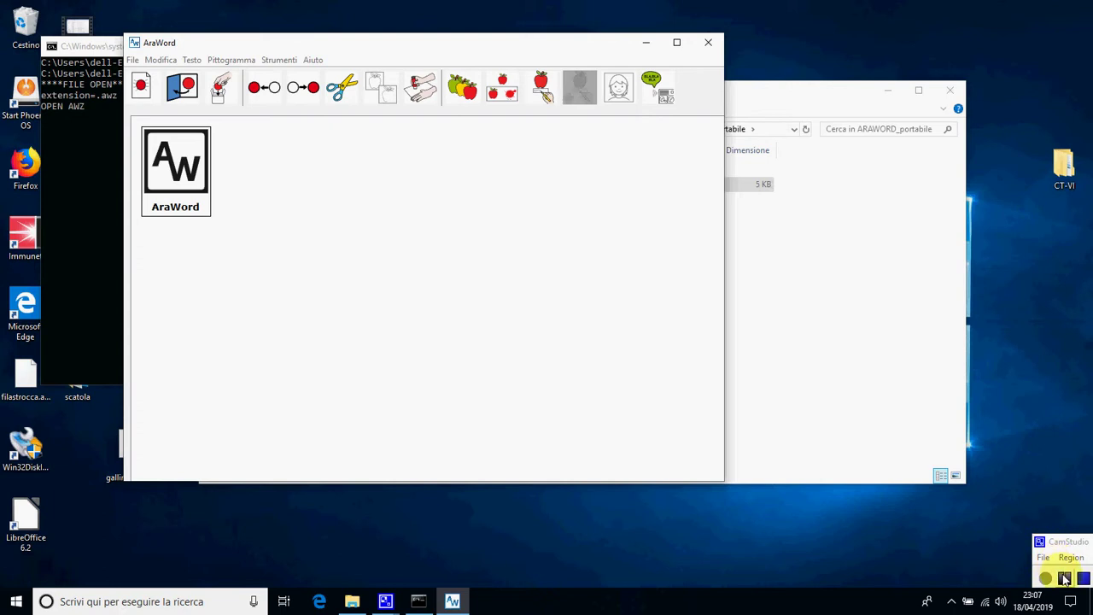
click(1046, 580)
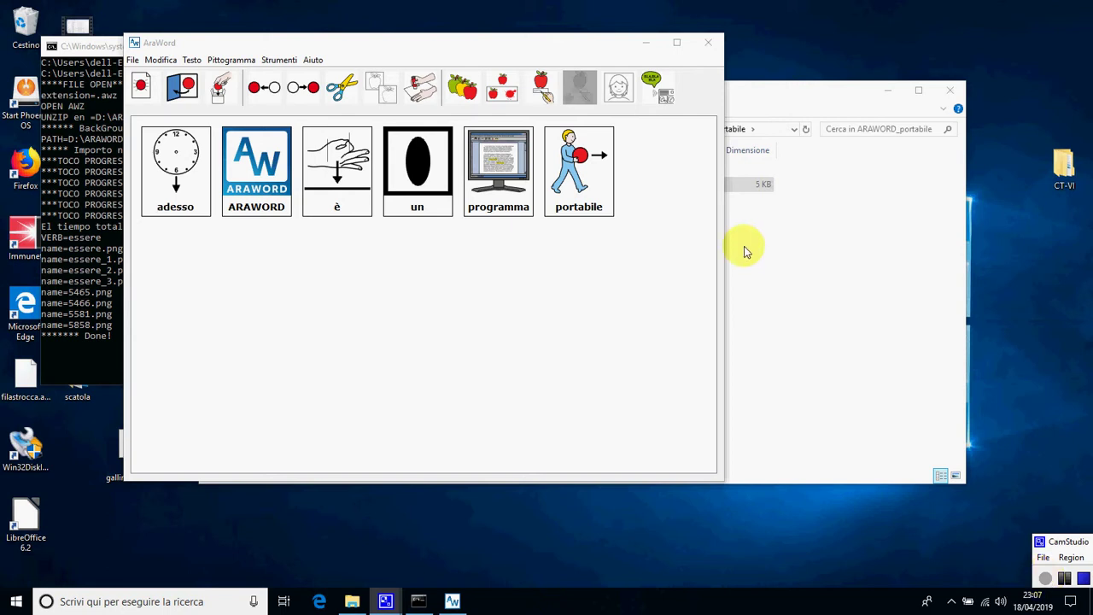
click(677, 43)
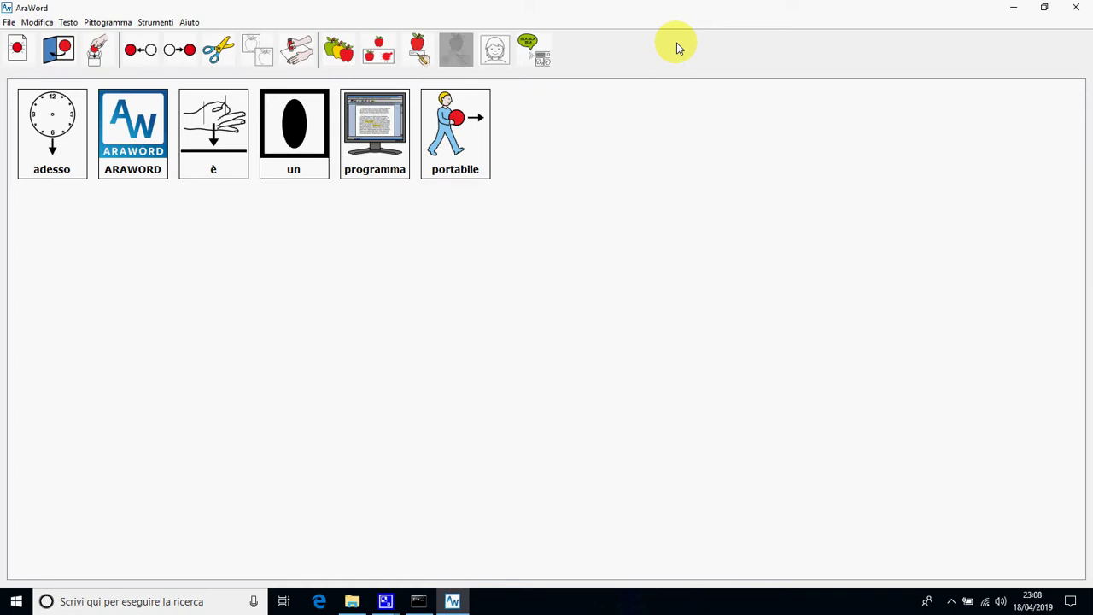
click(1044, 8)
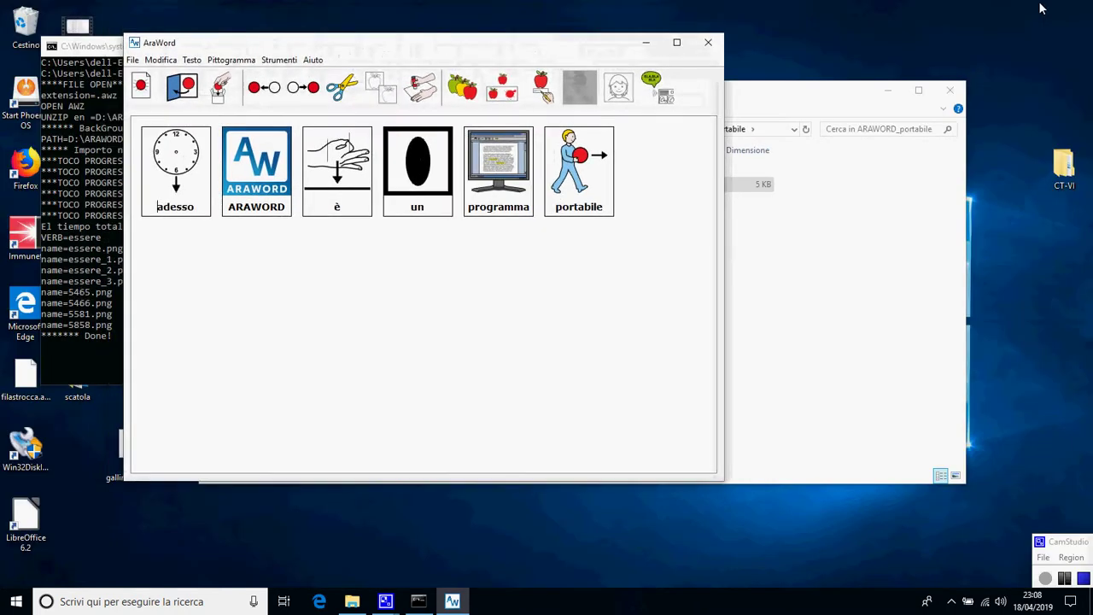
Go up two folder levels from ARAWORD_portabile to the ARAWORD-portabile folder on drive D:.
click(825, 205)
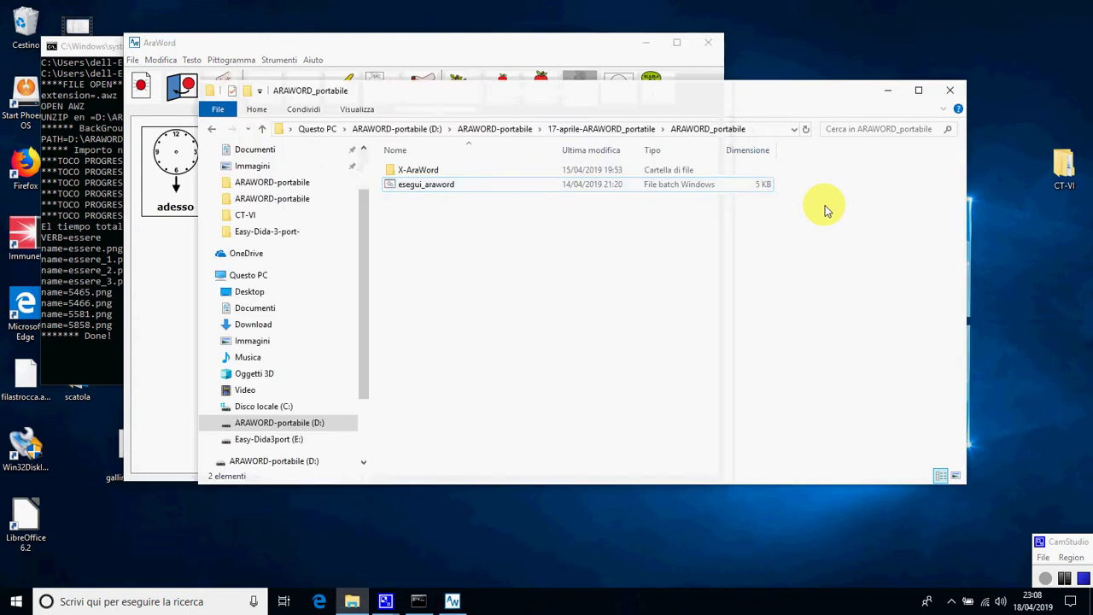
click(262, 128)
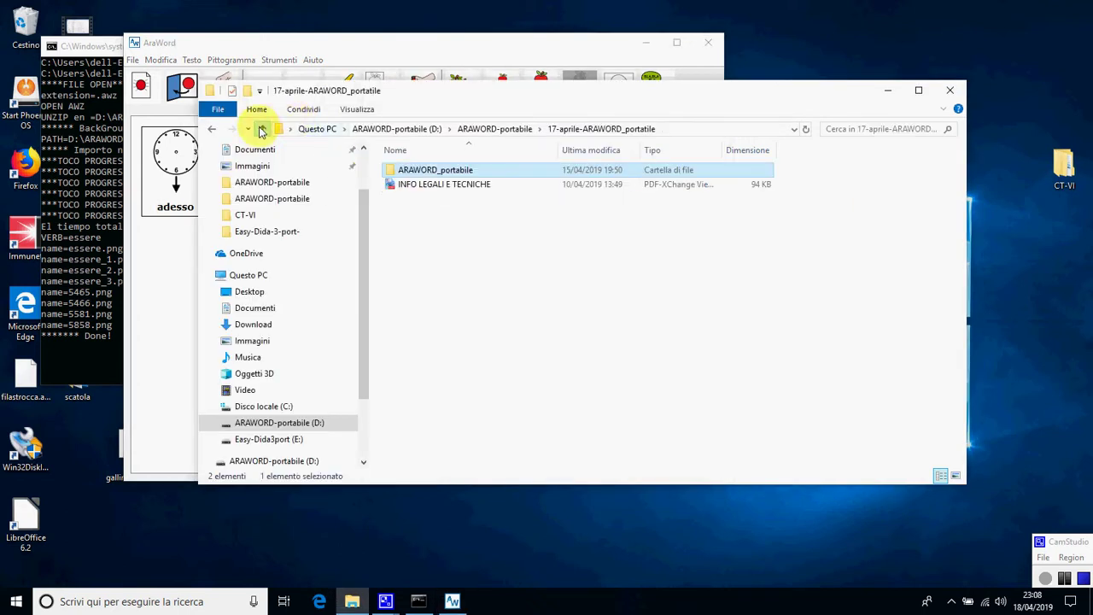
click(261, 128)
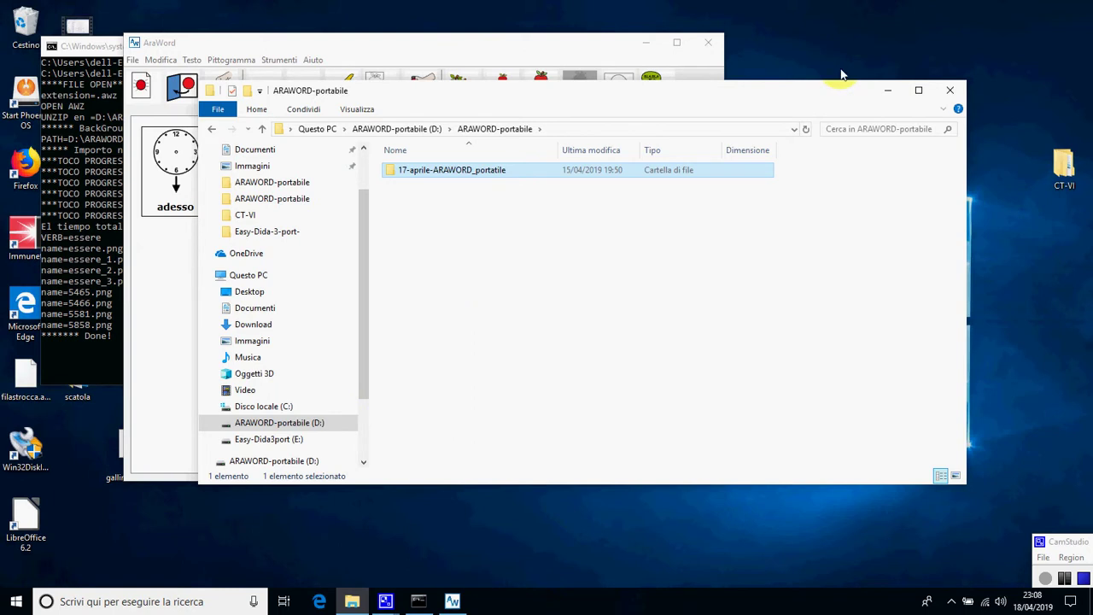
Return to the maximized AraWord document and set Text To Speech to Windows in the general preferences.
click(598, 43)
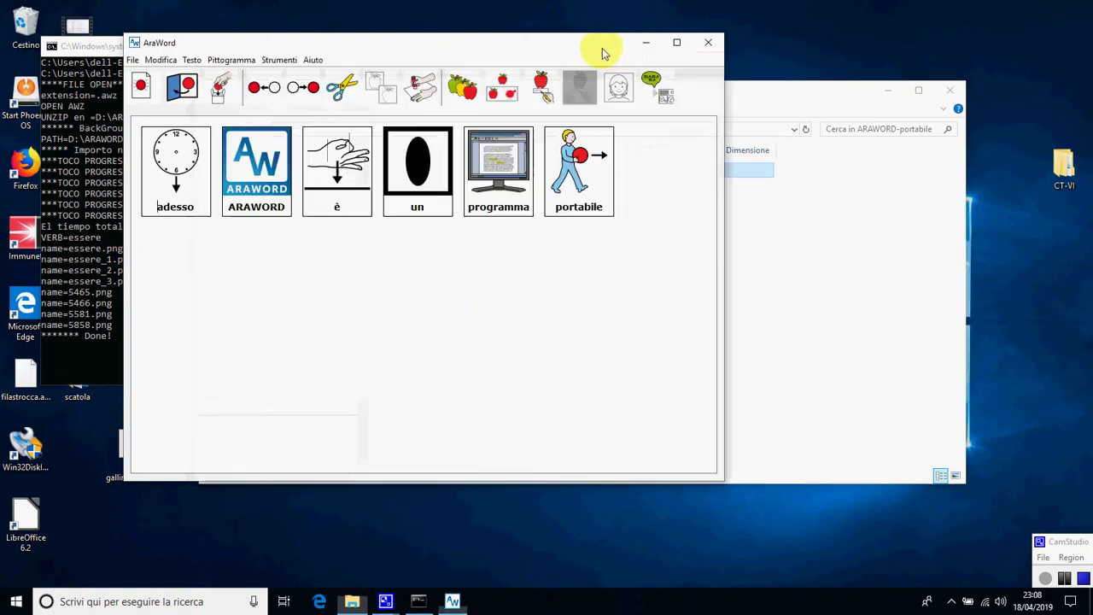
click(675, 43)
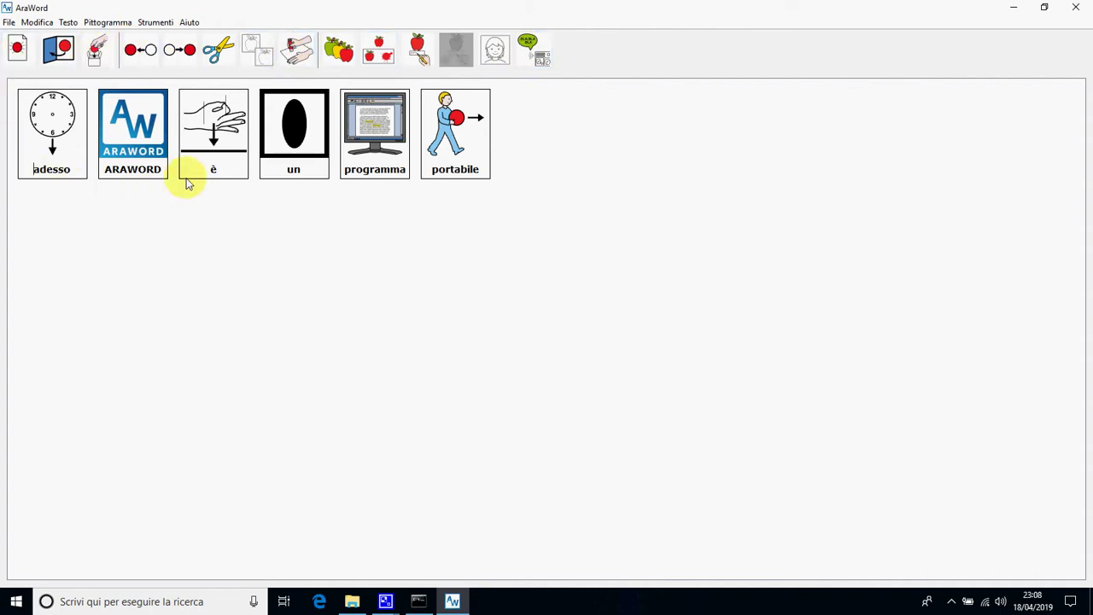
click(156, 23)
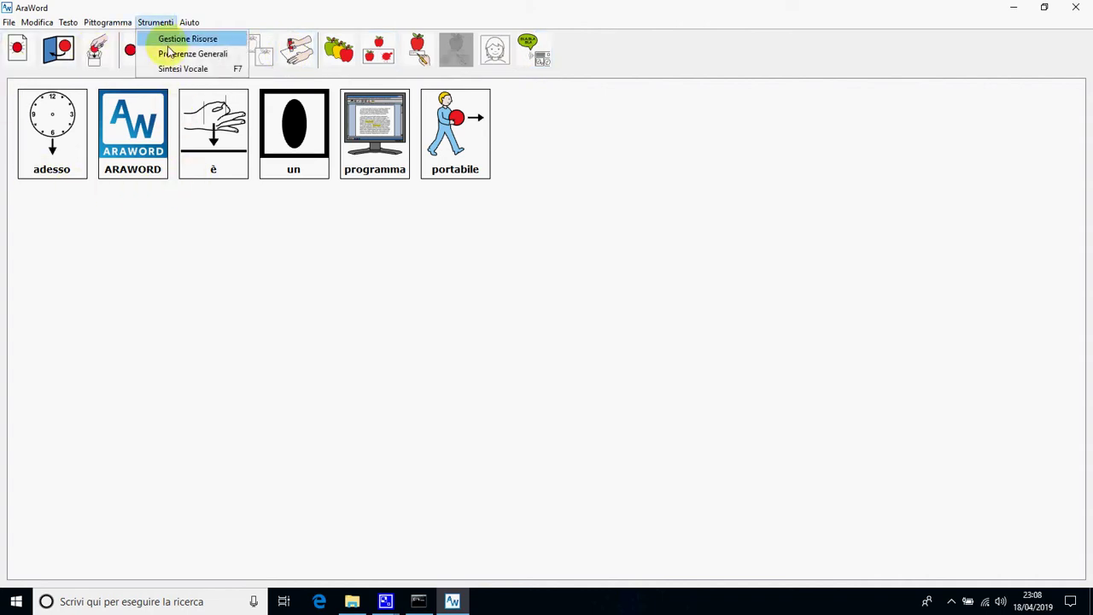
click(170, 53)
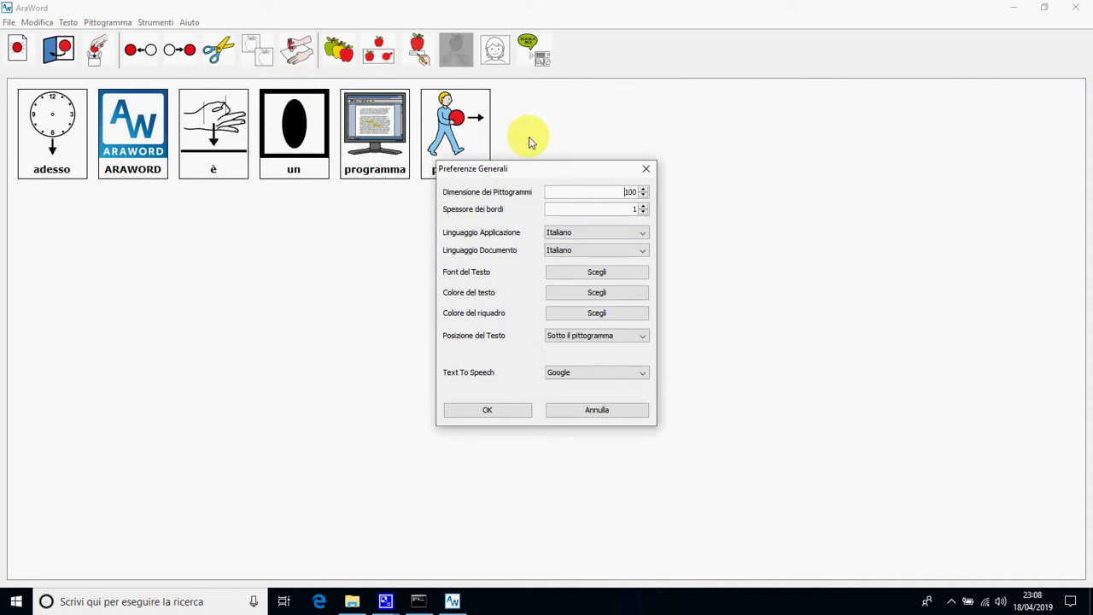
click(624, 372)
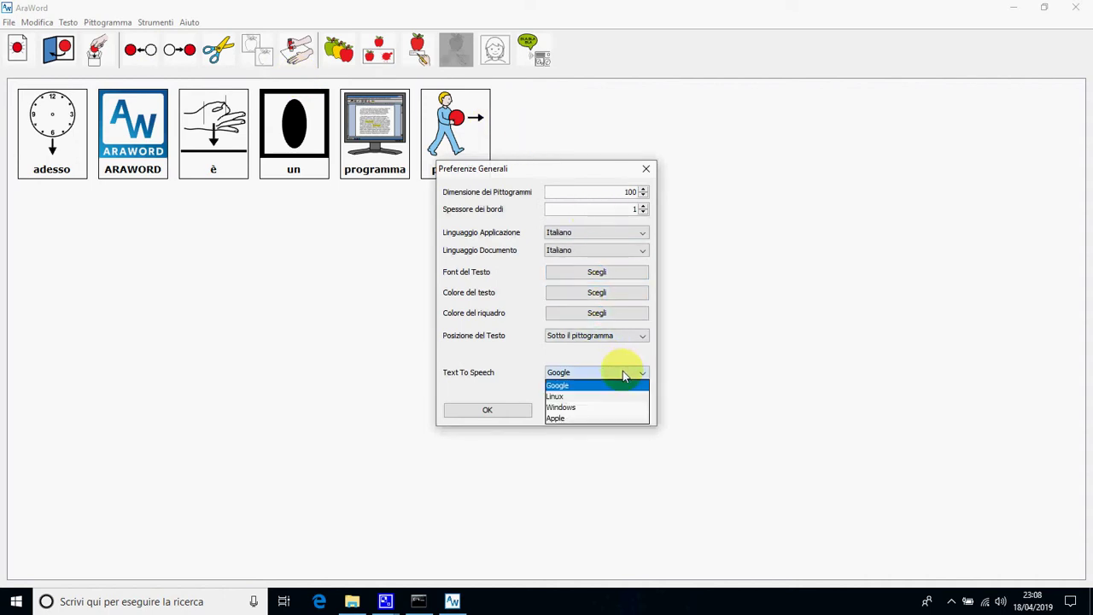
click(603, 410)
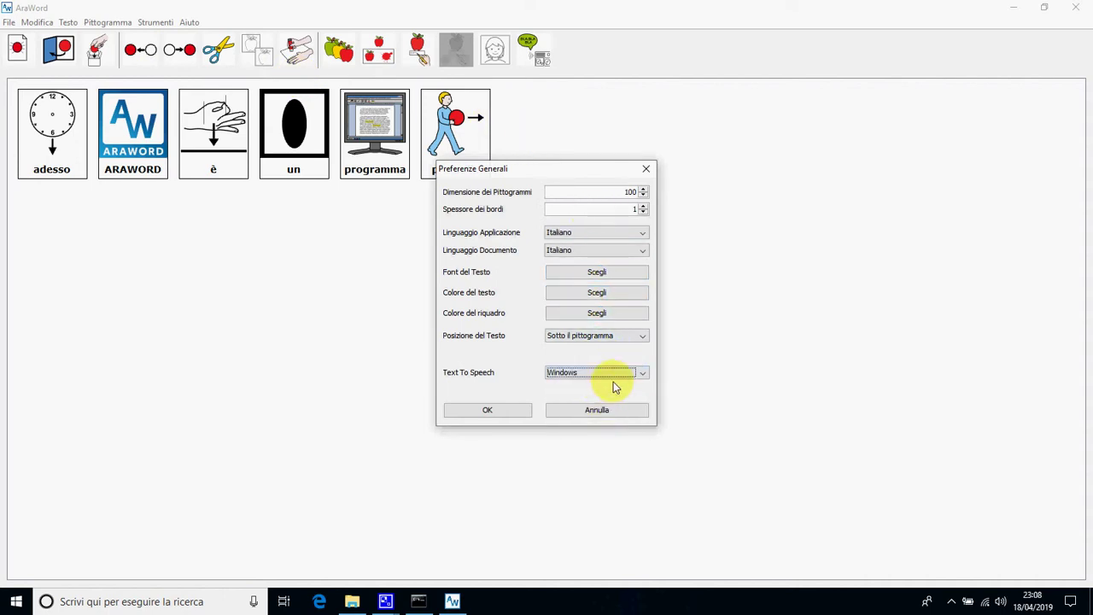
click(523, 416)
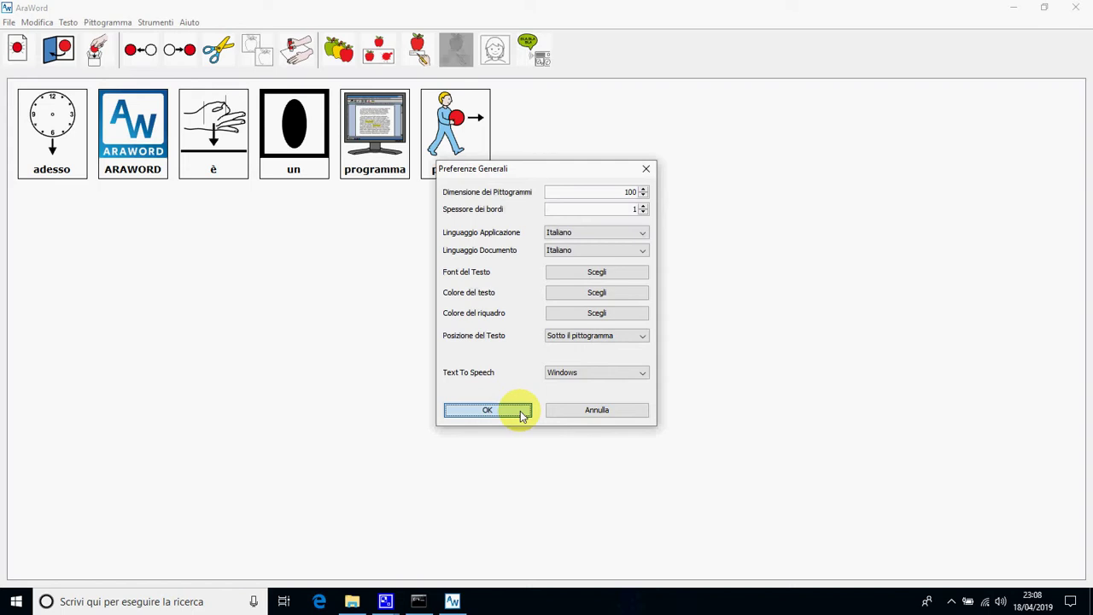
Reopen the general preferences in the maximized AraWord window and confirm them with Windows as the Text To Speech engine.
click(1046, 10)
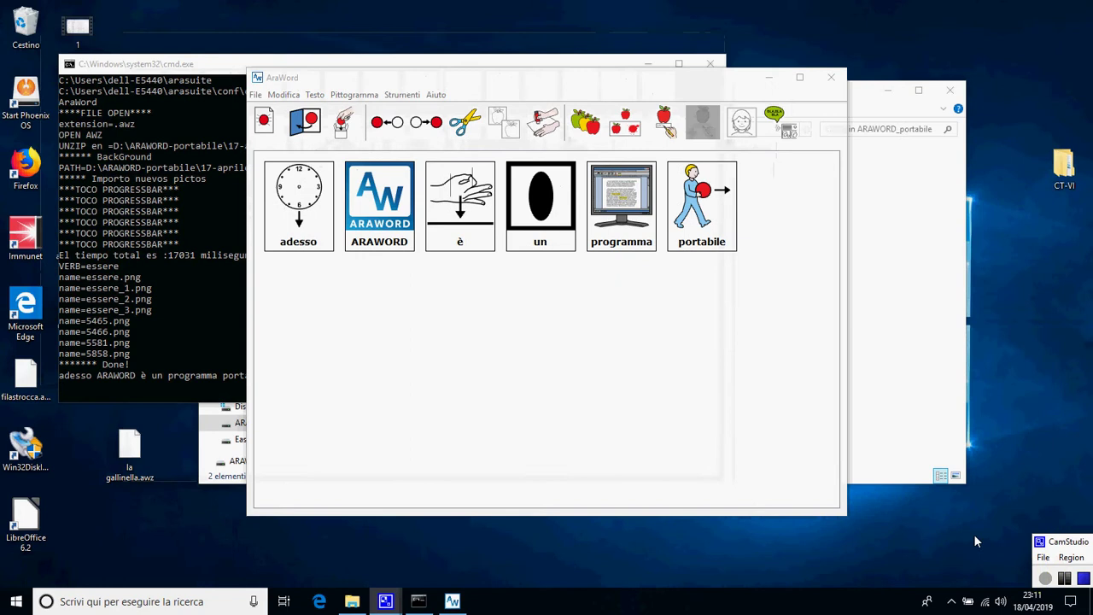
click(799, 79)
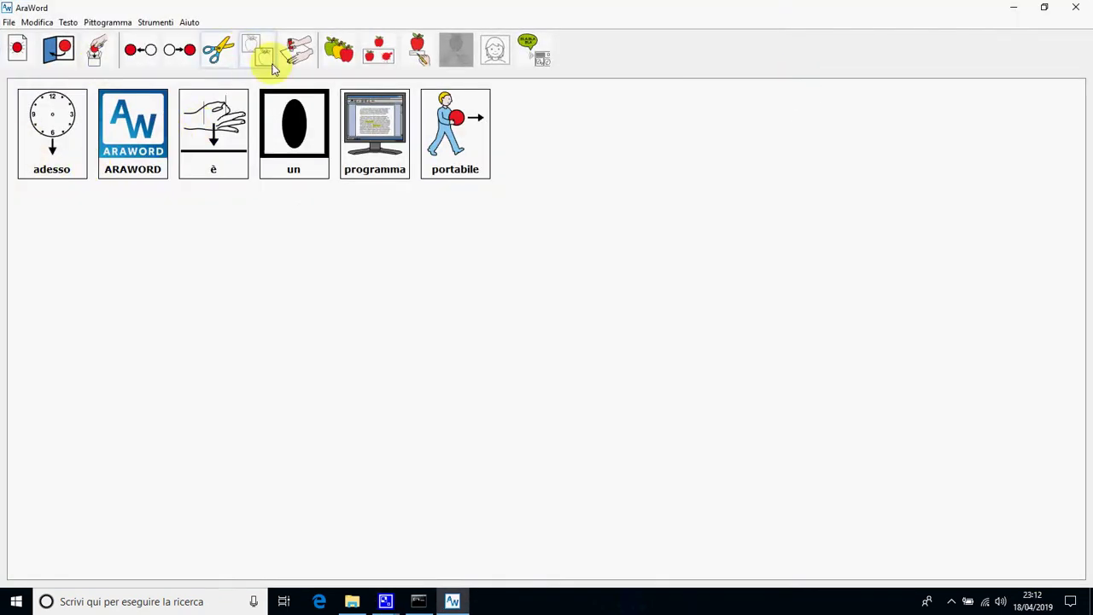
click(161, 23)
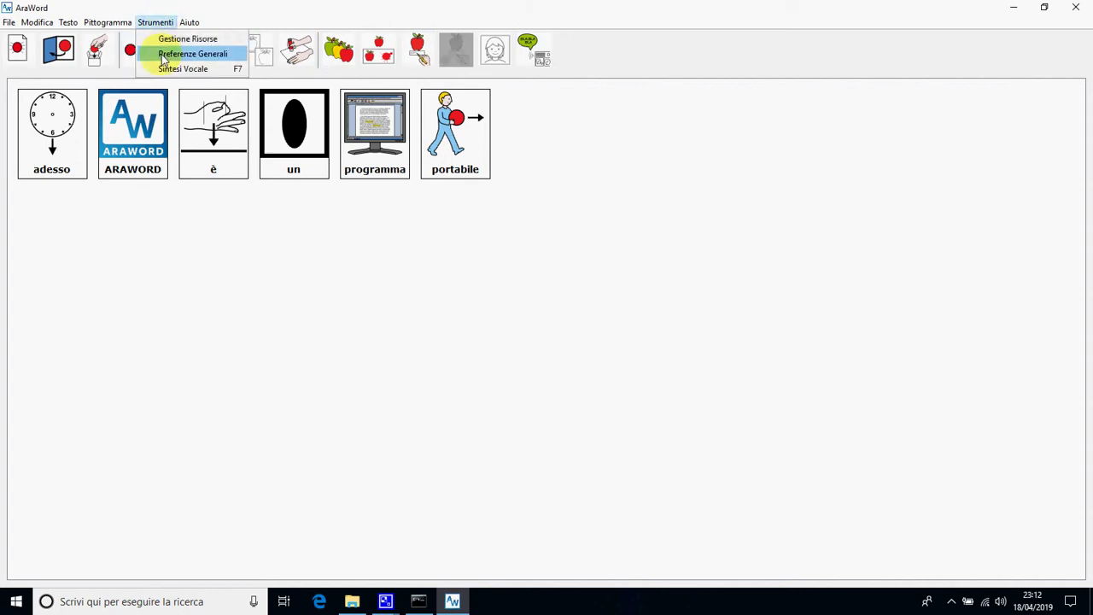
click(164, 56)
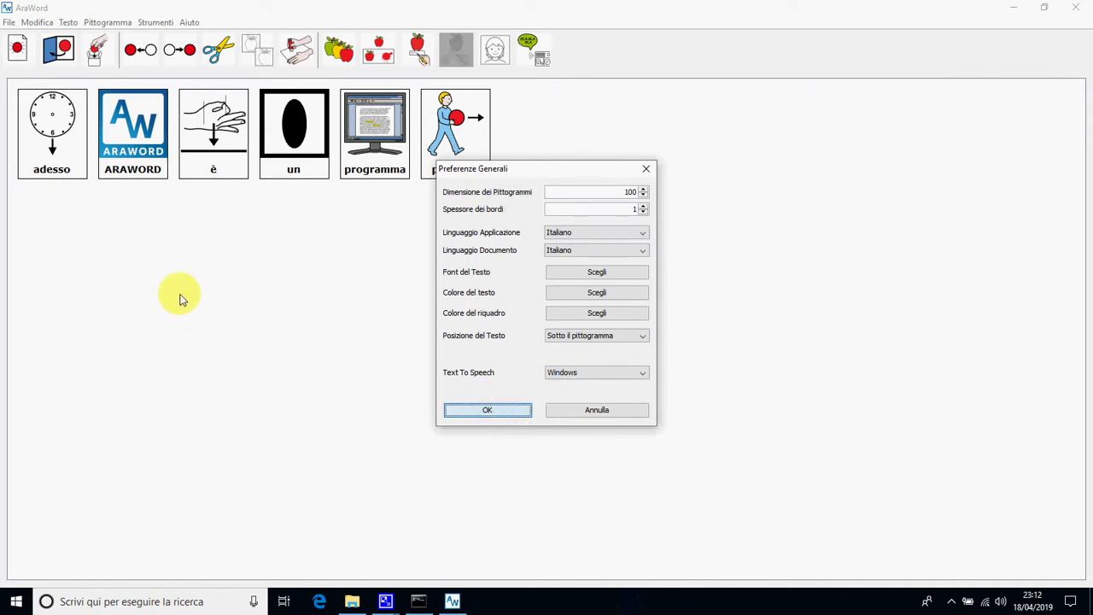
key(Return)
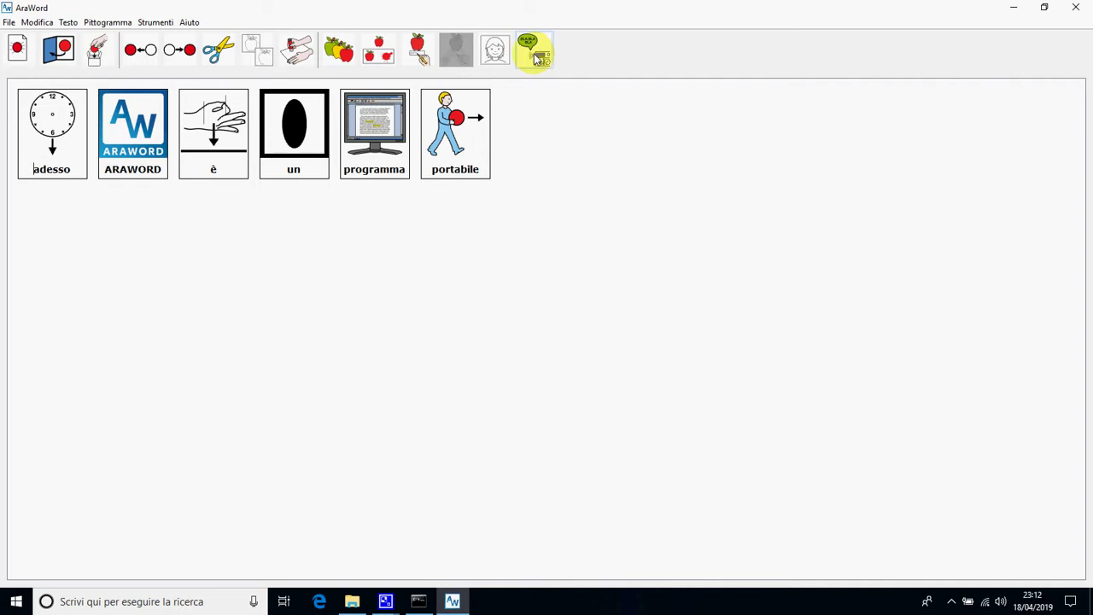
Change the Text To Speech engine from Google to Windows in the general preferences.
click(167, 24)
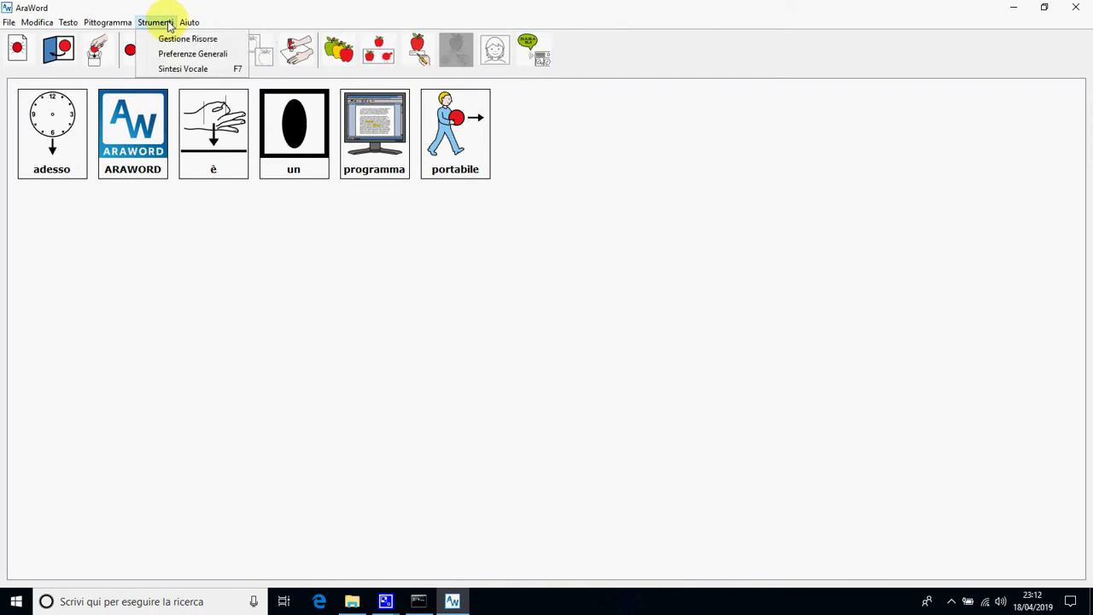
click(193, 54)
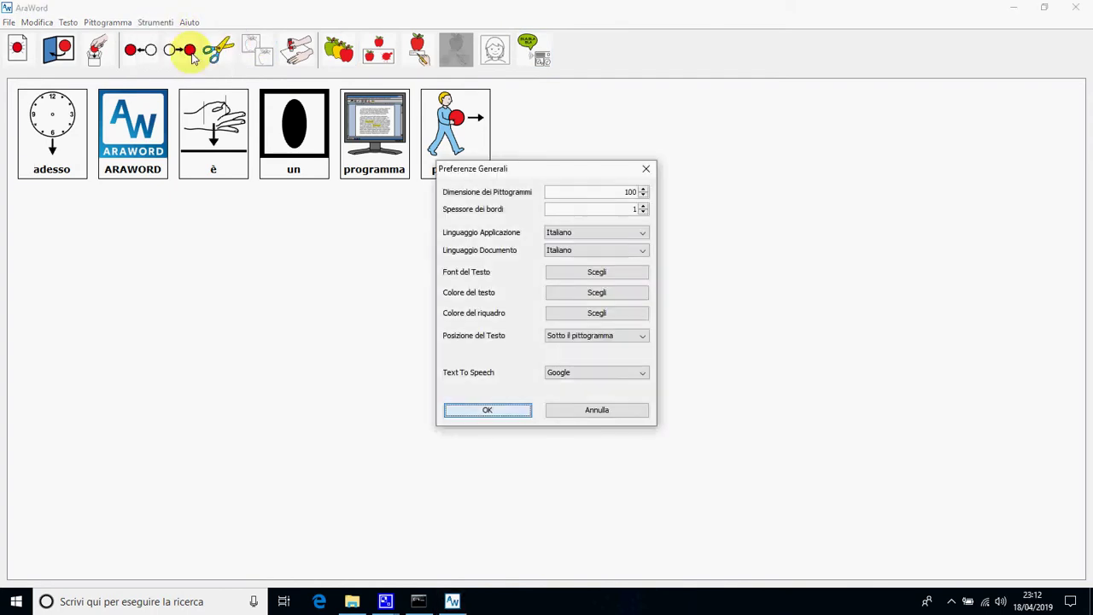
click(594, 376)
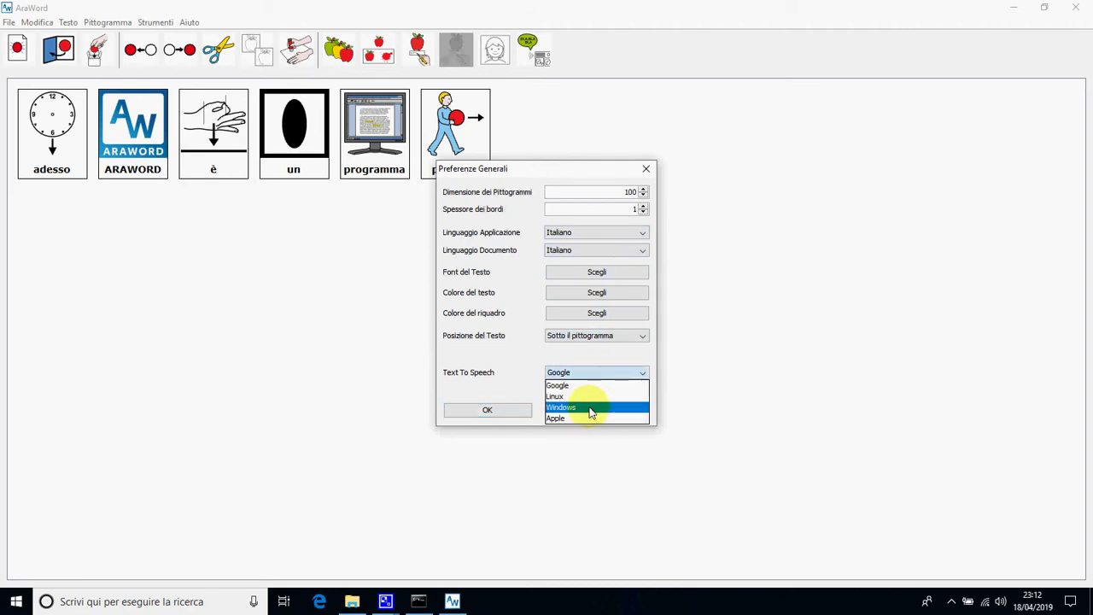
click(591, 408)
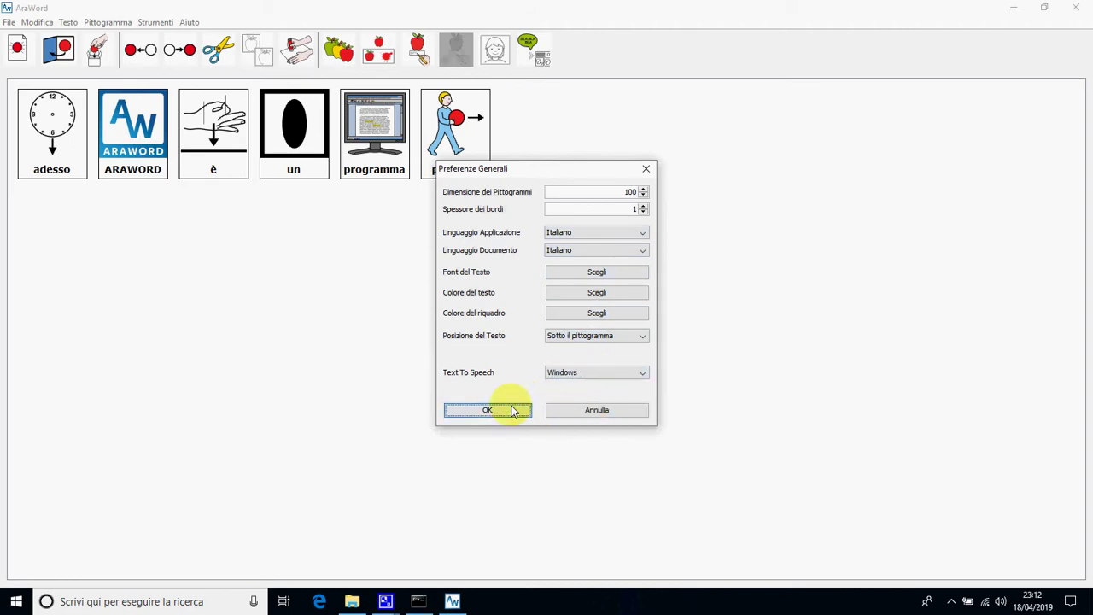
Quit AraWord and select the esegui_araword batch file in the ARAWORD_portabile folder.
click(1078, 8)
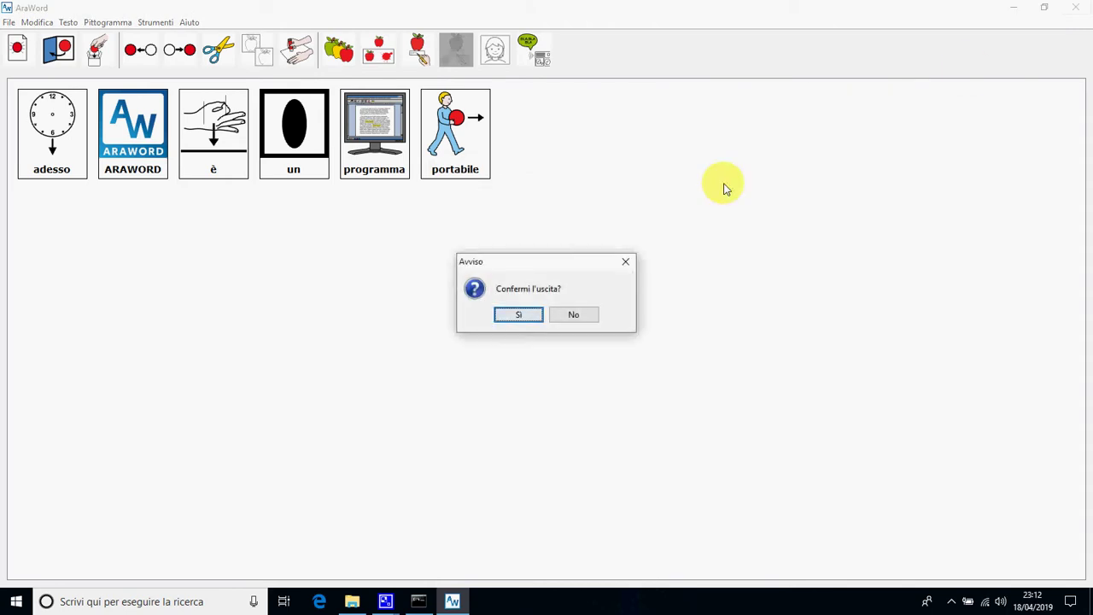
click(521, 315)
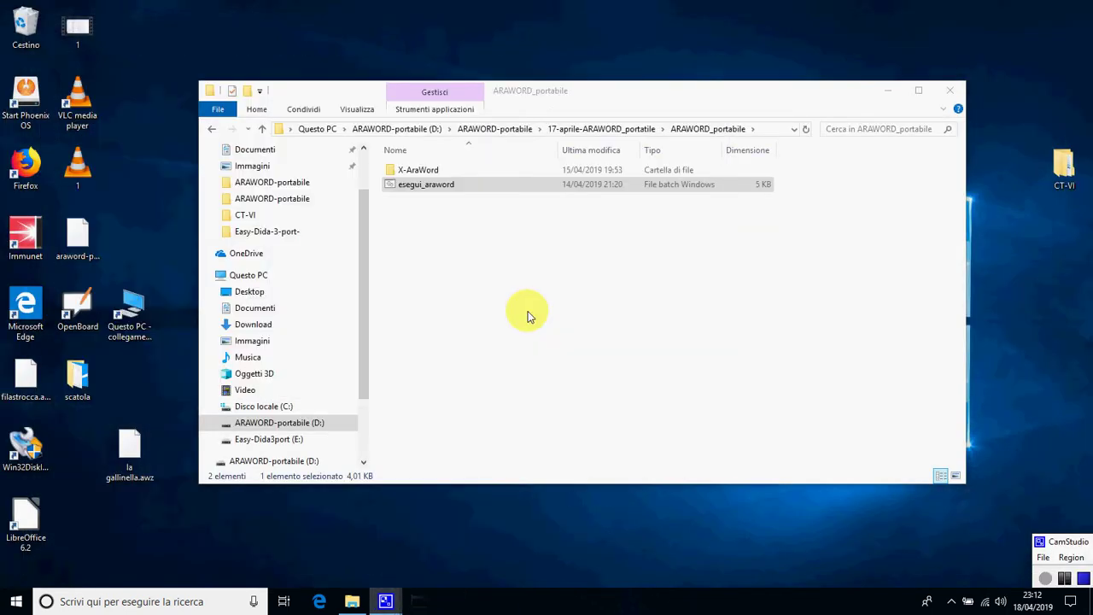
click(476, 189)
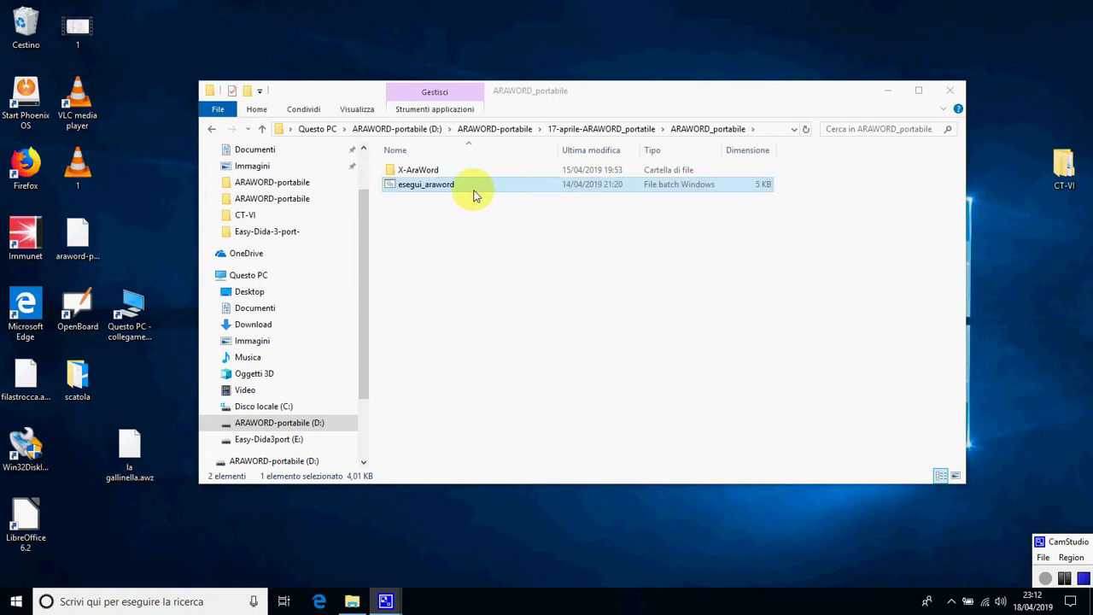
Launch AraWord from the esegui_araword batch file in a maximized window and open la gallinella.awz from the Desktop, abandoning the current document.
double_click(476, 184)
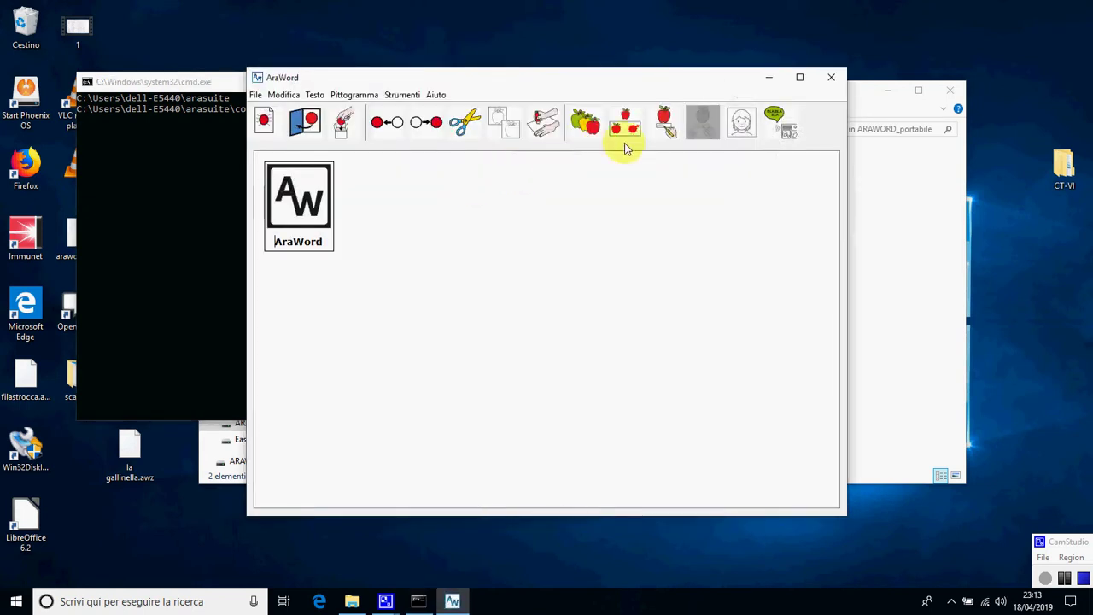
click(799, 77)
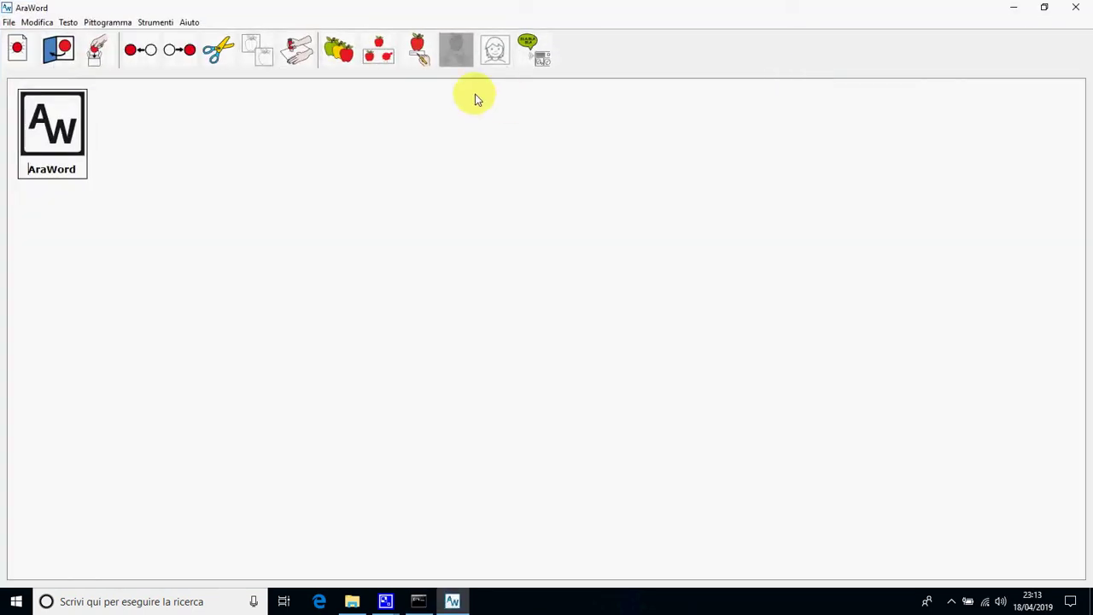
click(11, 23)
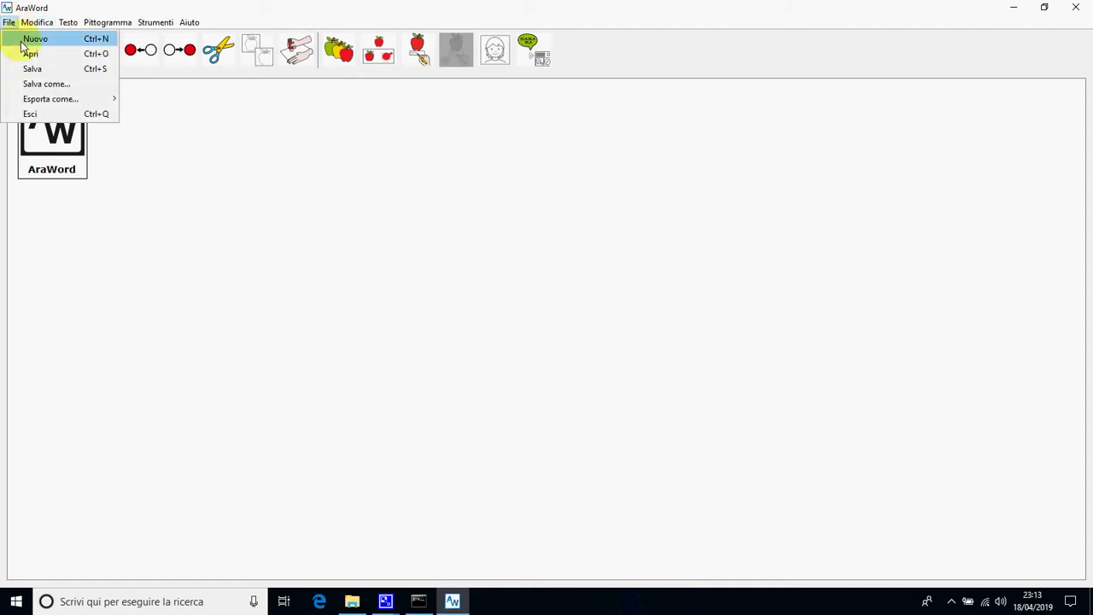
click(25, 54)
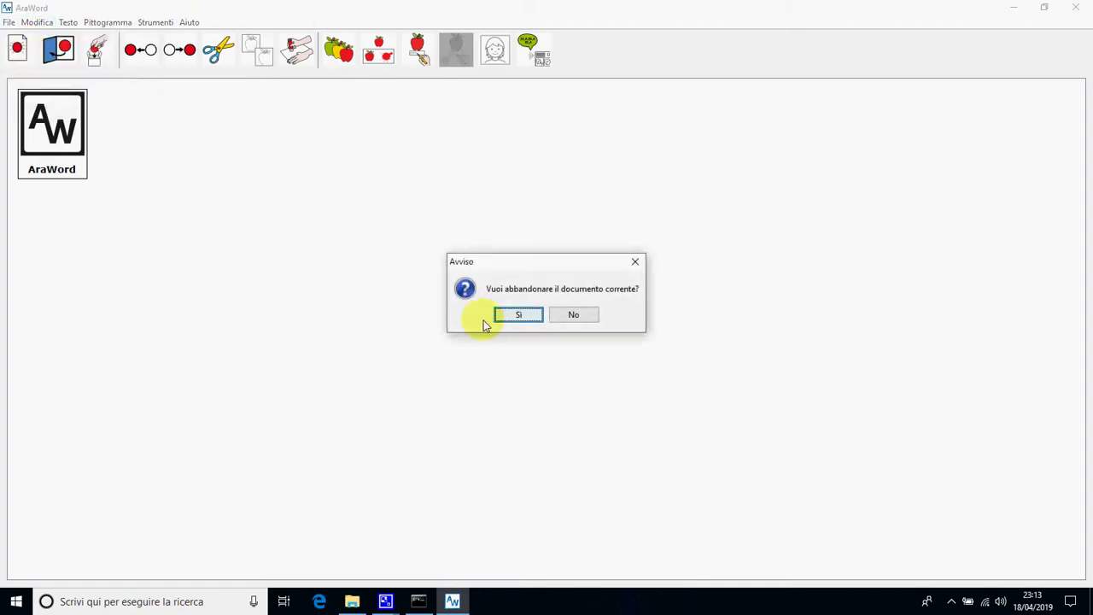
click(524, 318)
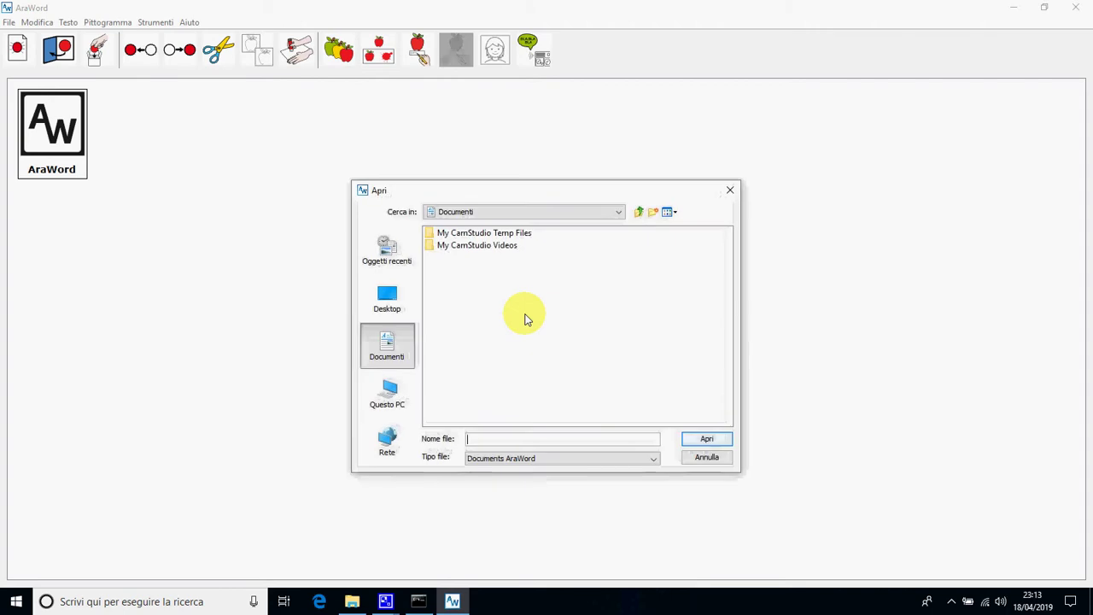
click(398, 302)
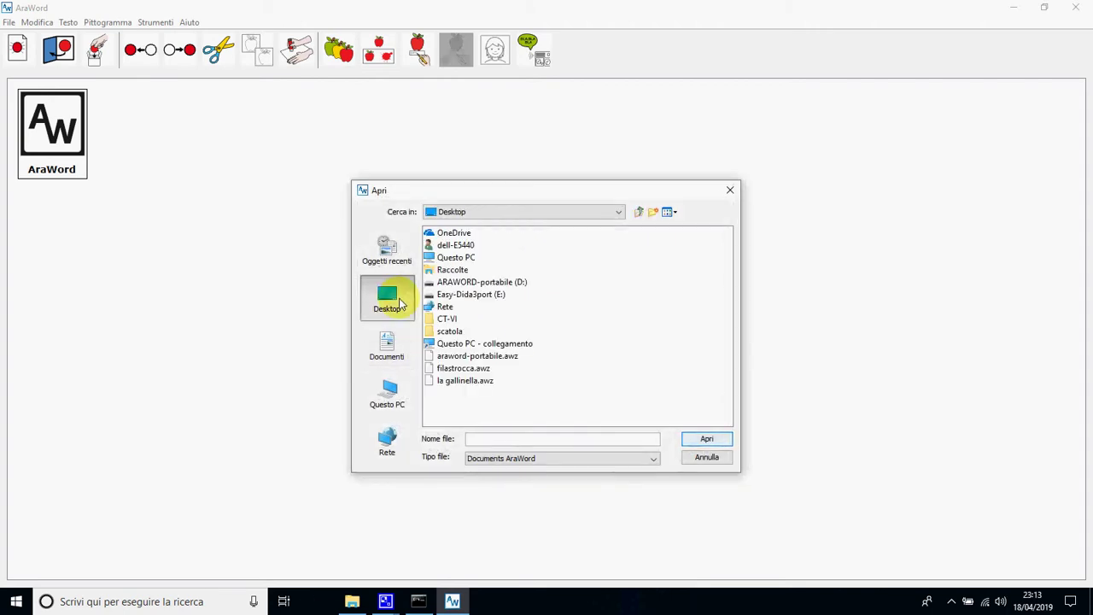
click(462, 380)
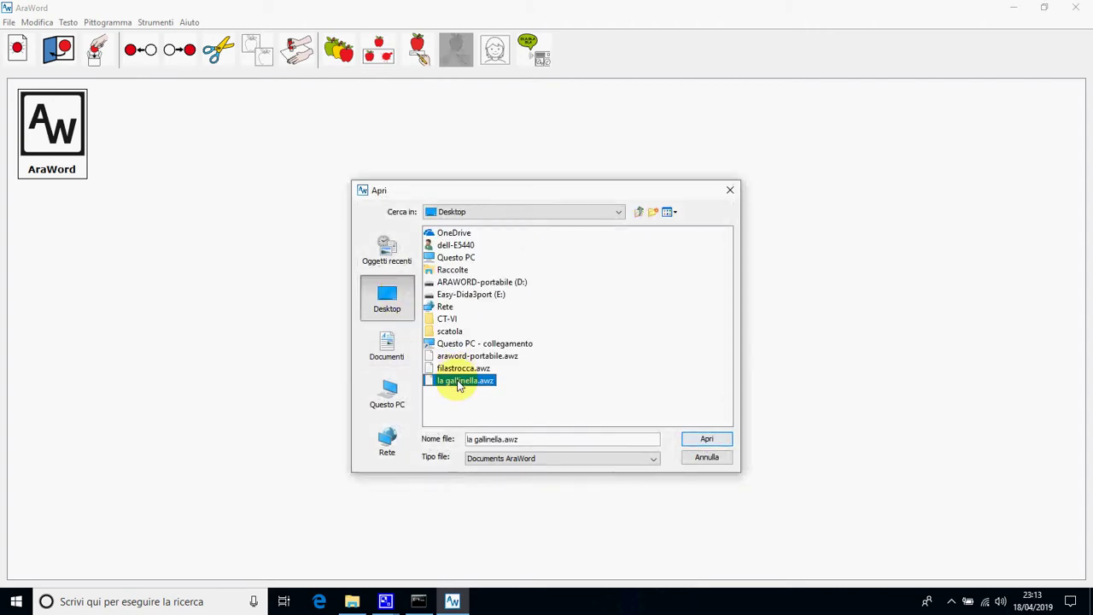
click(708, 438)
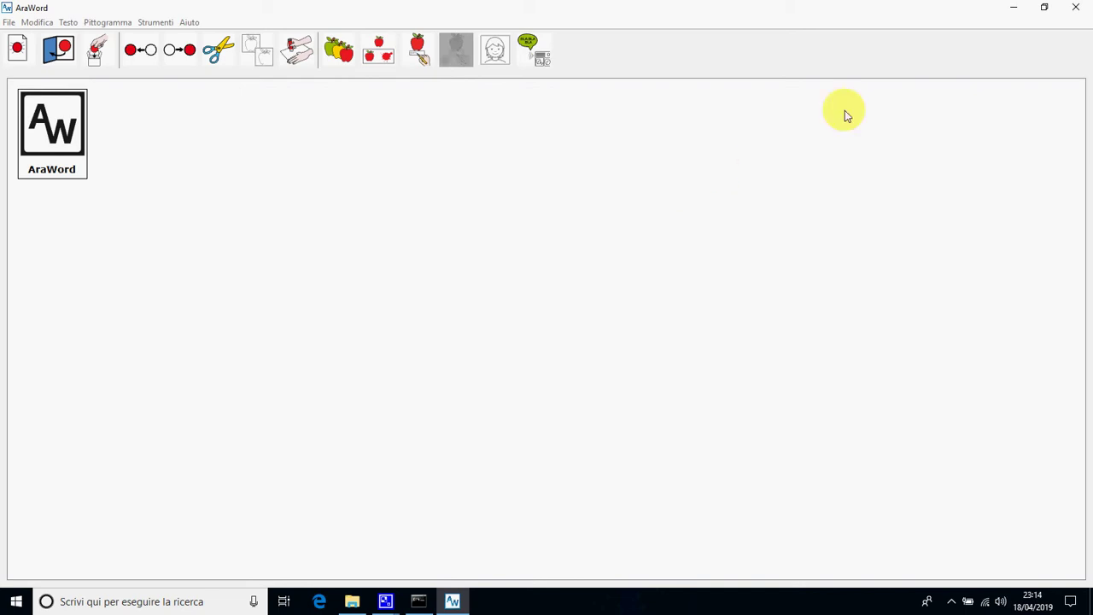
Restore the AraWord window from full screen, move it toward the upper-left of the desktop and widen it slightly.
click(1044, 8)
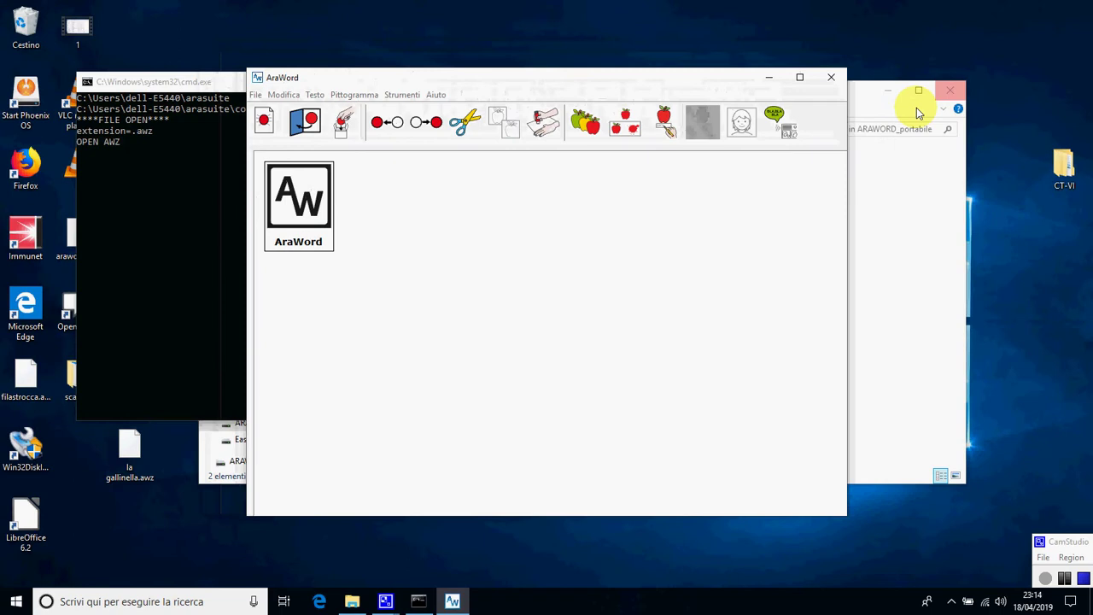
drag(700, 88, 572, 35)
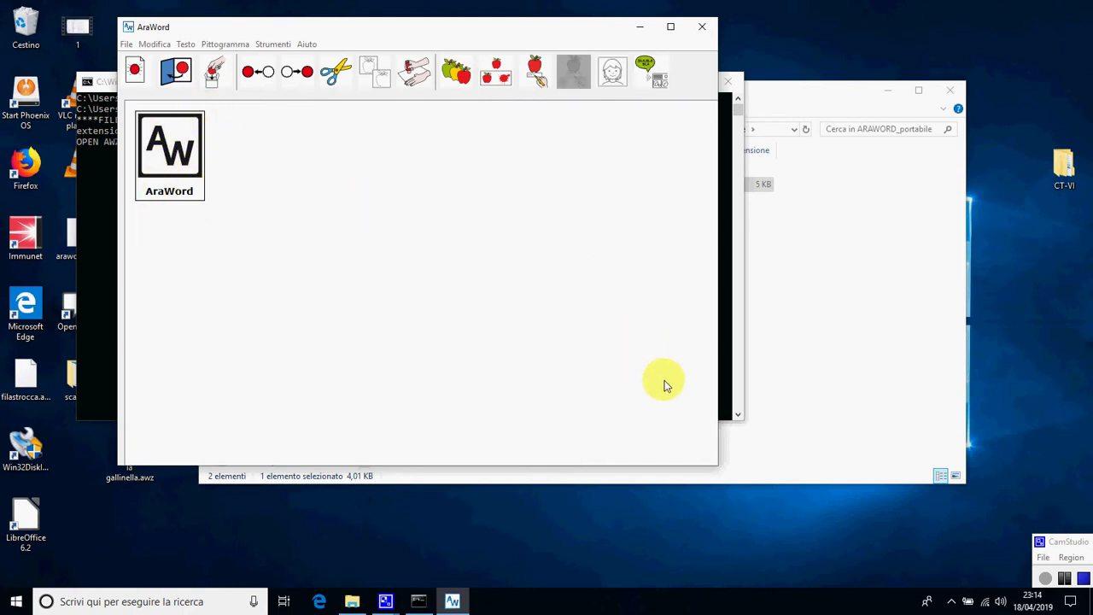
drag(717, 451, 749, 457)
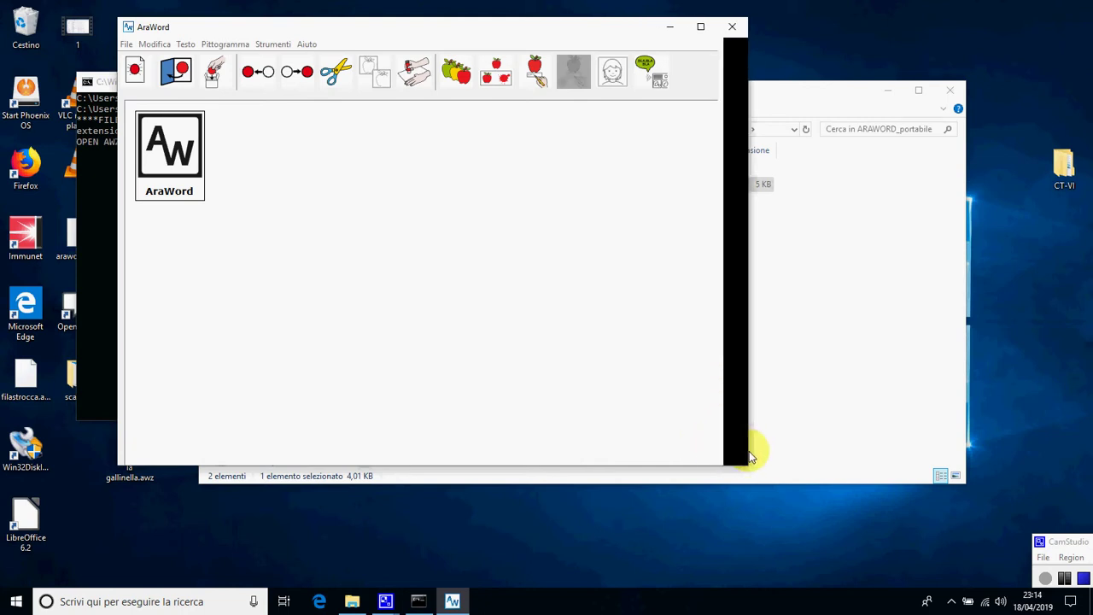